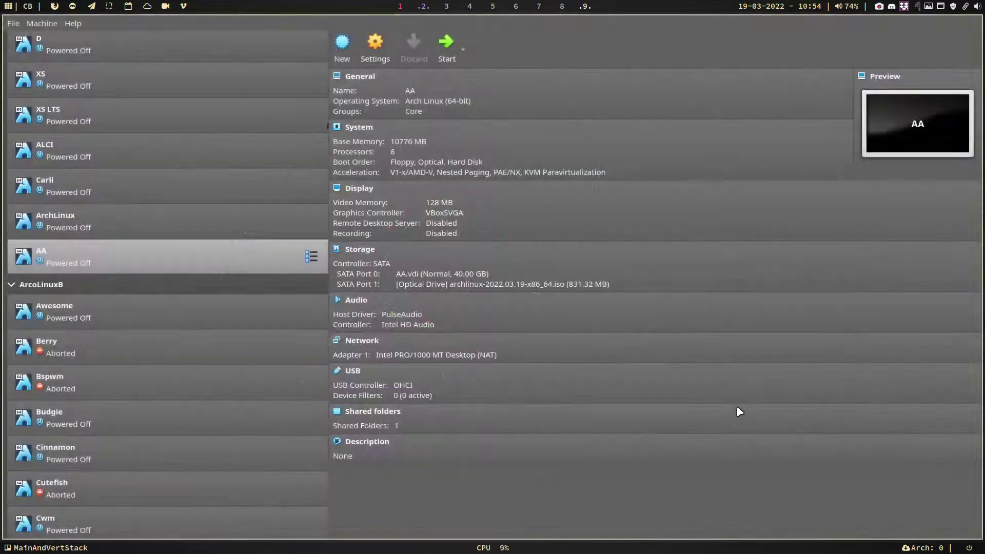
# Step: Boot the AA virtual machine and close the autostarted Discord, Insync and Telegram windows
pyautogui.click(444, 45)
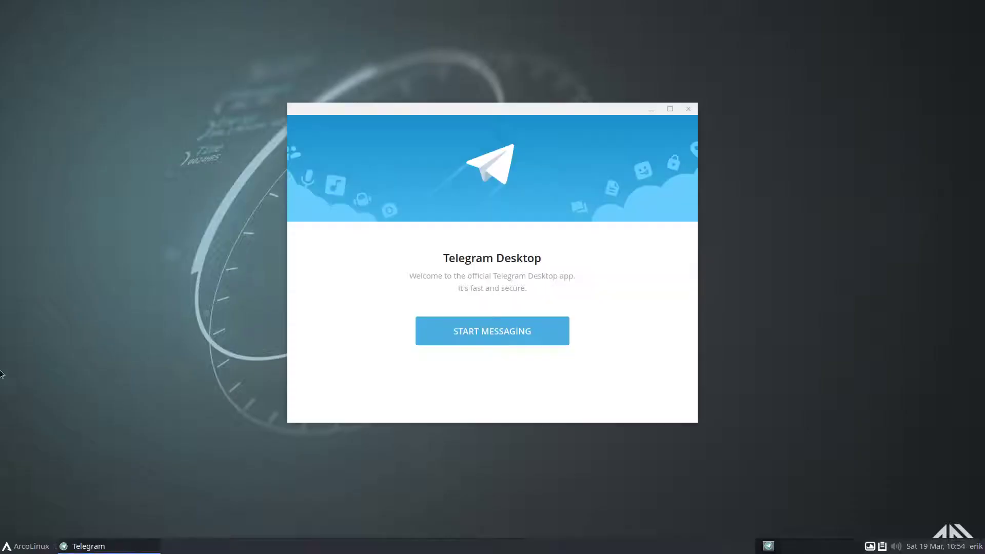
pyautogui.click(19, 547)
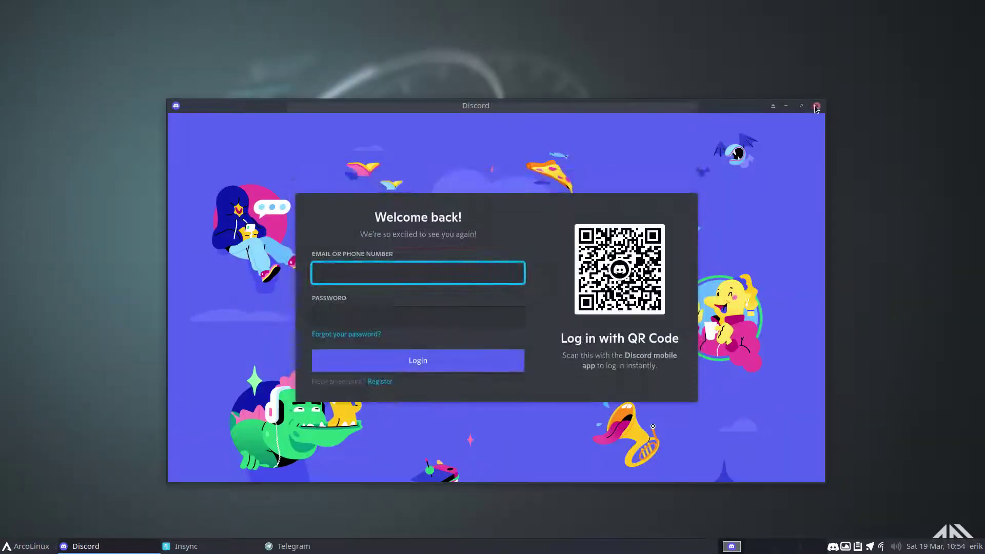
pyautogui.click(816, 106)
pyautogui.click(696, 138)
pyautogui.click(686, 105)
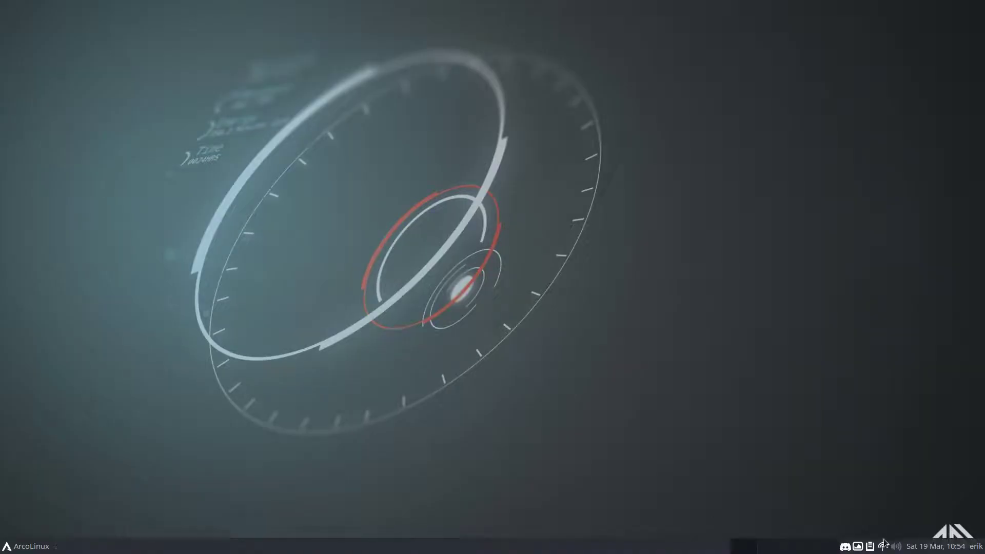
# Step: Review Variety's enabled wallhaven image sources and the addable source types, adding none, then close preferences
pyautogui.click(858, 547)
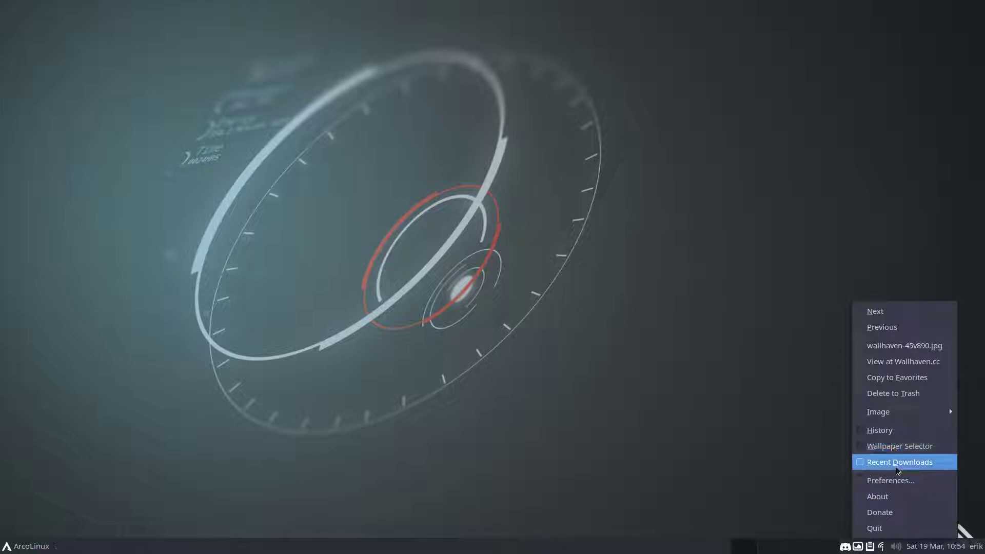
pyautogui.click(897, 480)
pyautogui.scroll(-1, 389, 349)
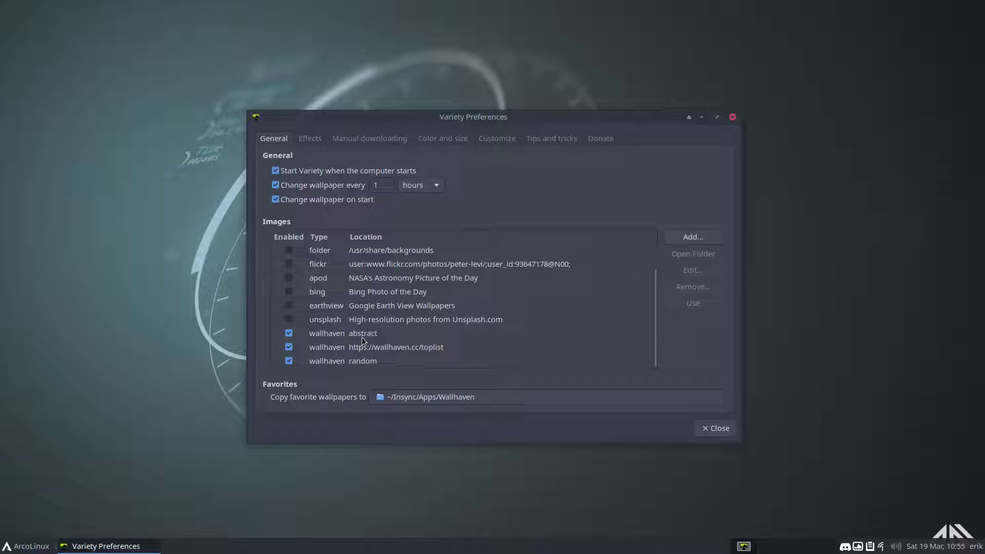
pyautogui.click(692, 237)
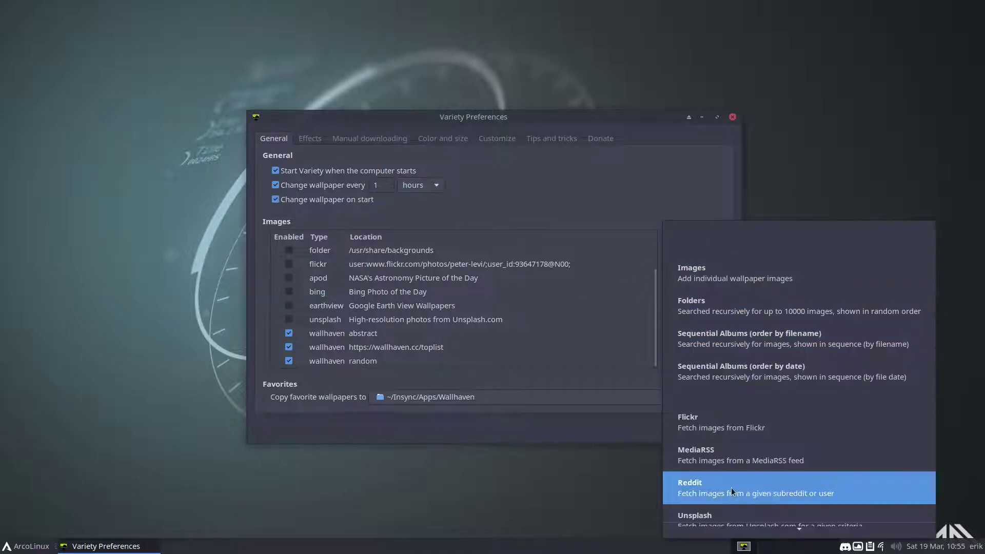
pyautogui.scroll(-1, 733, 491)
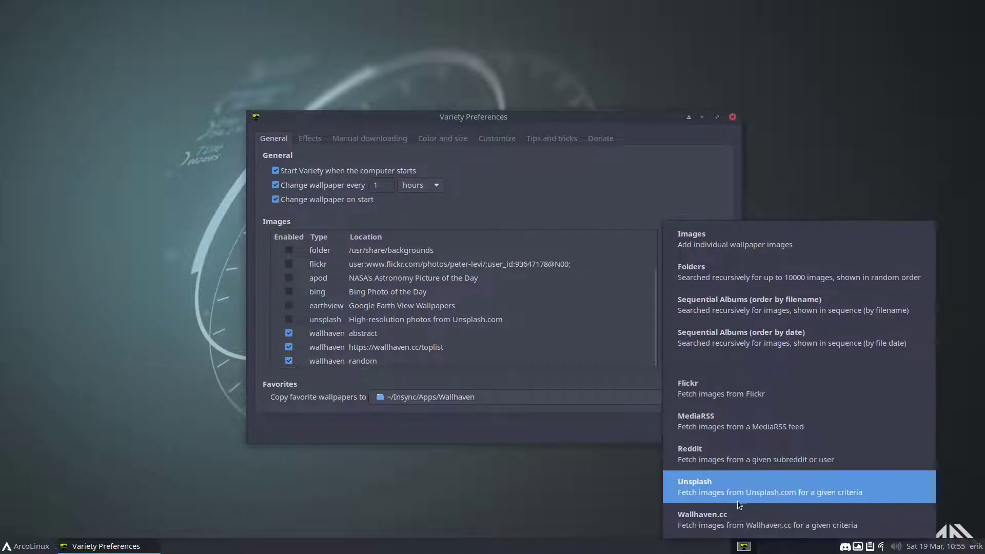
pyautogui.click(599, 175)
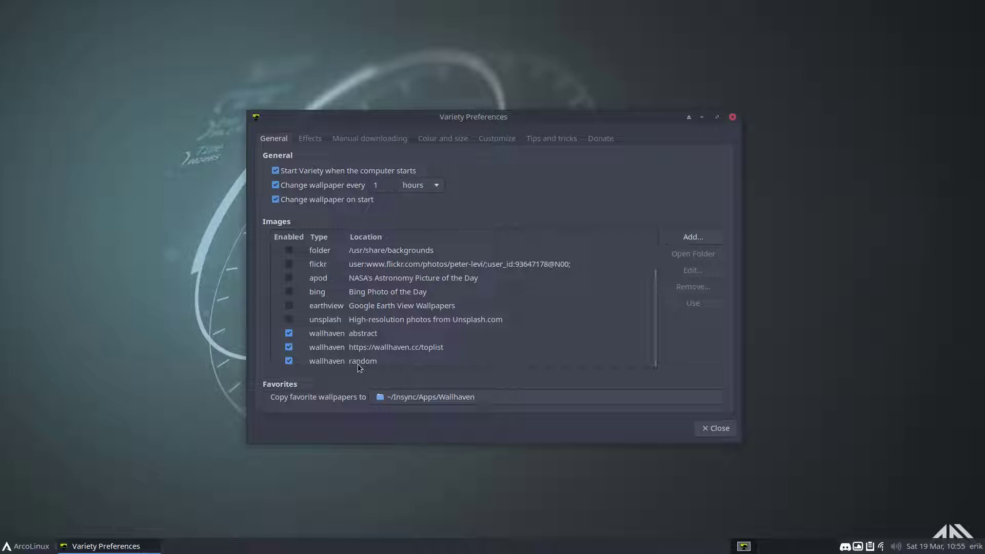
pyautogui.click(715, 429)
# Step: Bring up the current wallpaper's wallhaven page and compare it with the desktop wallpaper
pyautogui.click(858, 547)
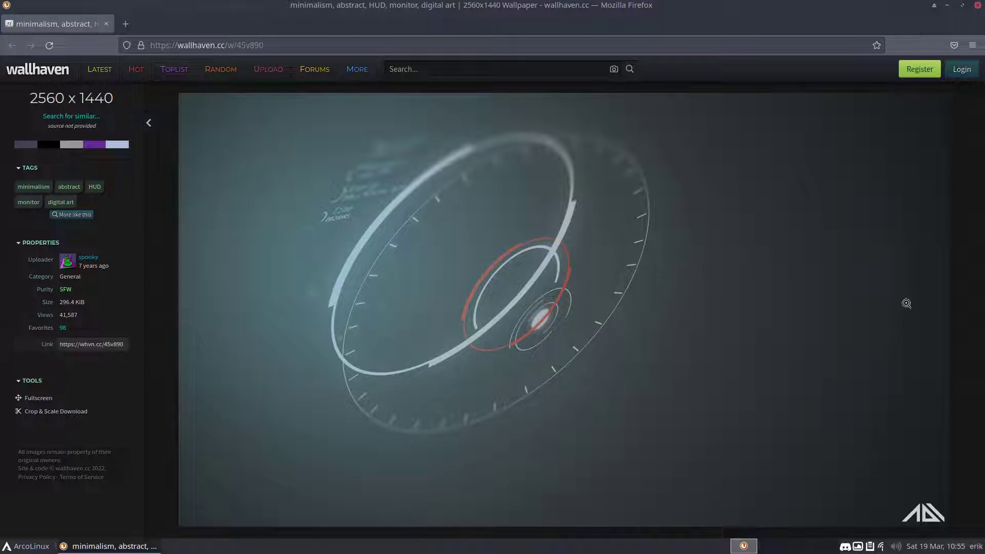
pyautogui.click(948, 5)
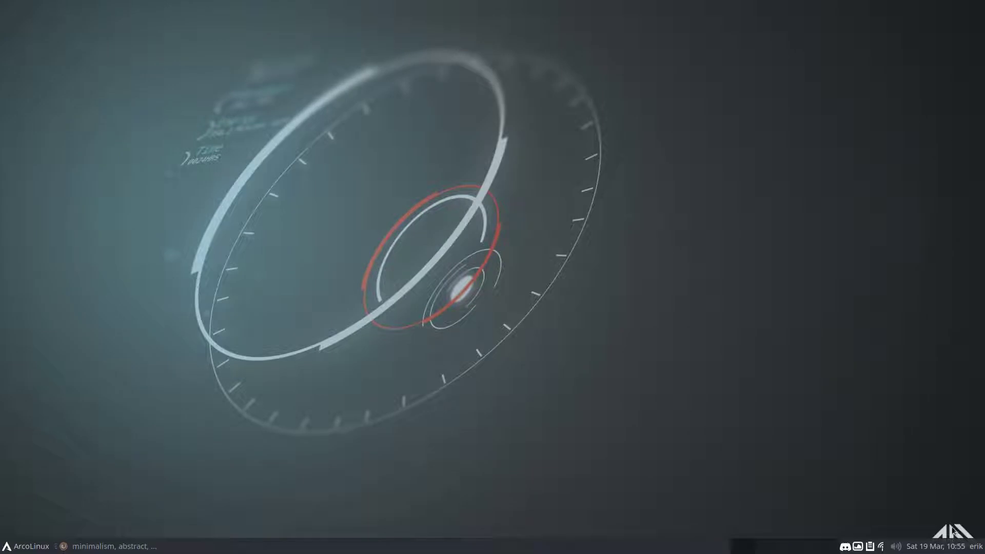
pyautogui.click(113, 546)
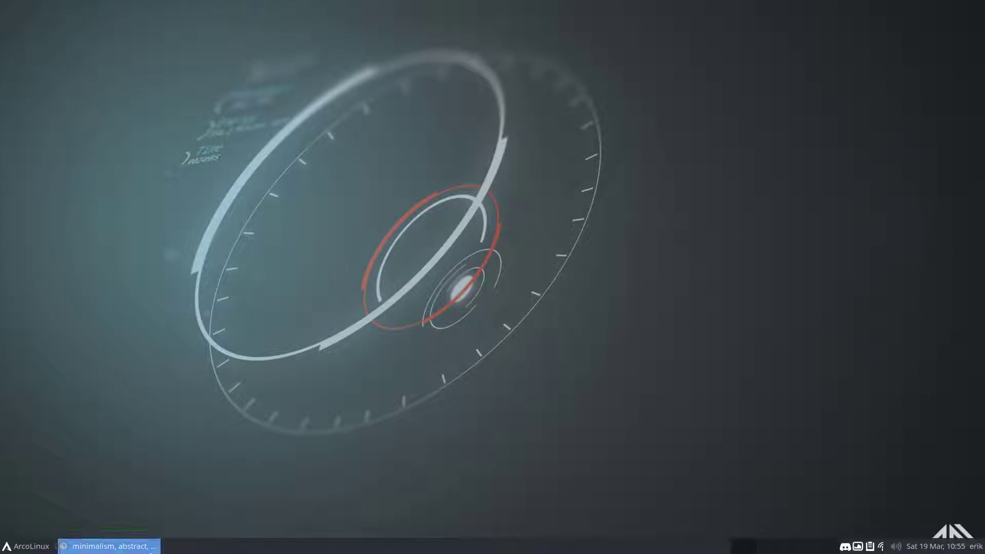
# Step: Save the wallpaper image to Downloads as wallhaven-45v890.jpg, replacing the existing copy
pyautogui.rightClick(548, 222)
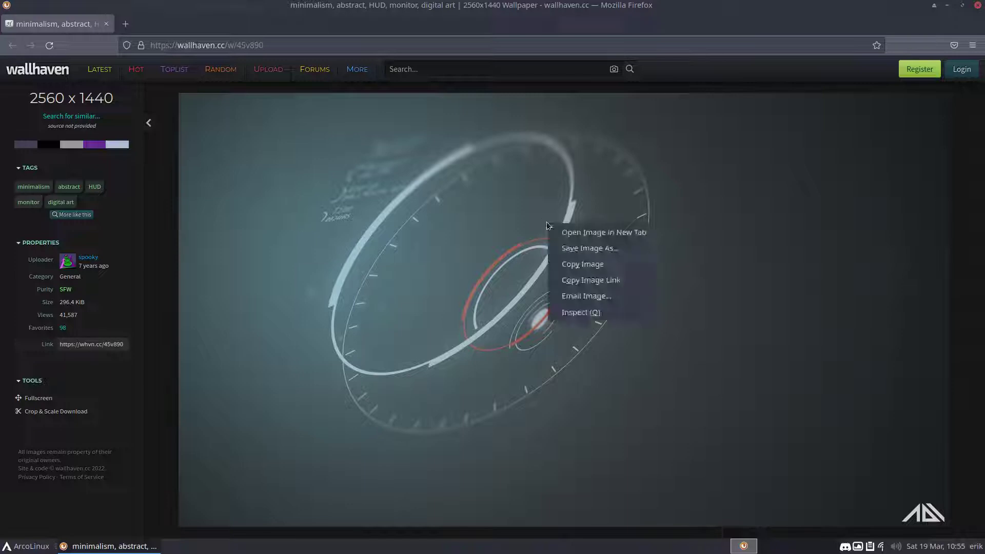
pyautogui.click(614, 251)
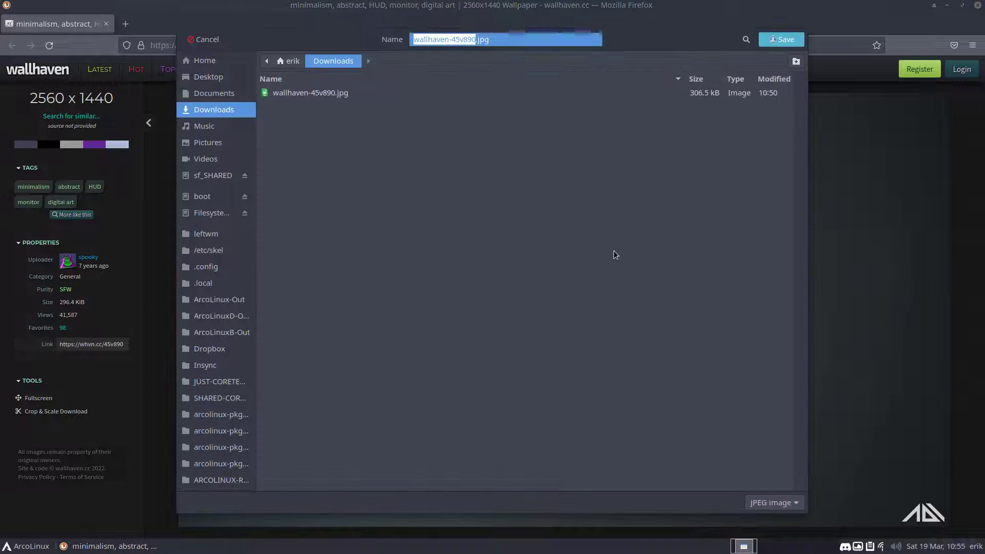
pyautogui.click(336, 97)
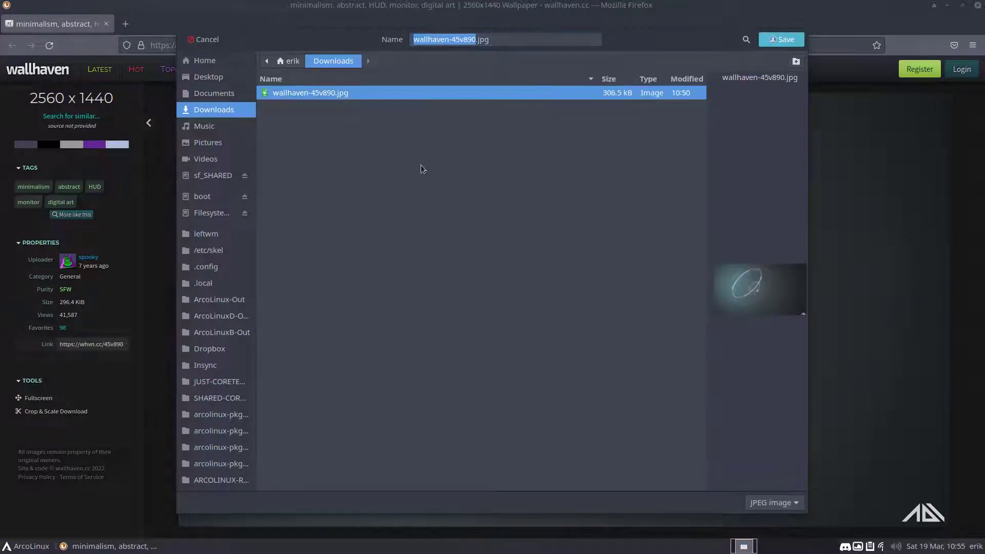
pyautogui.click(782, 39)
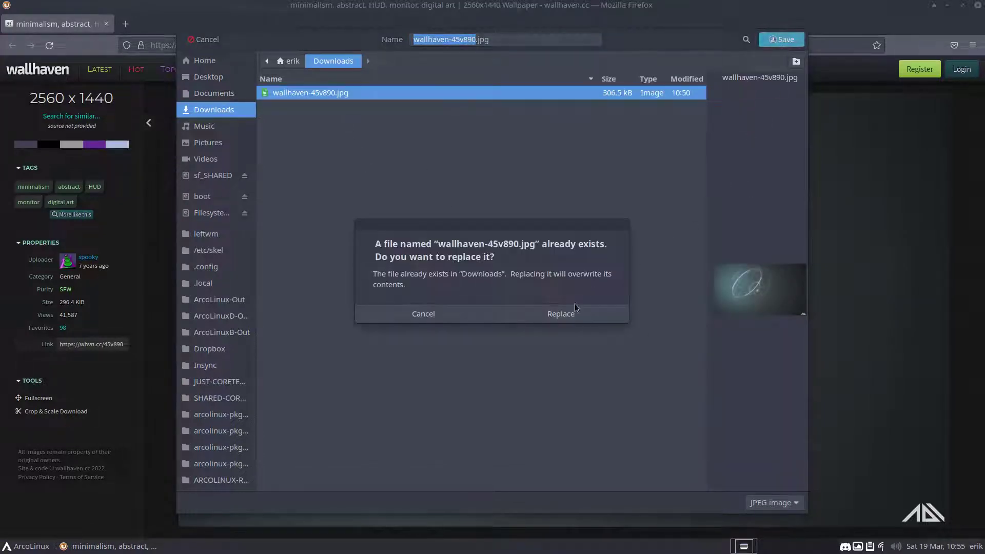
pyautogui.click(564, 314)
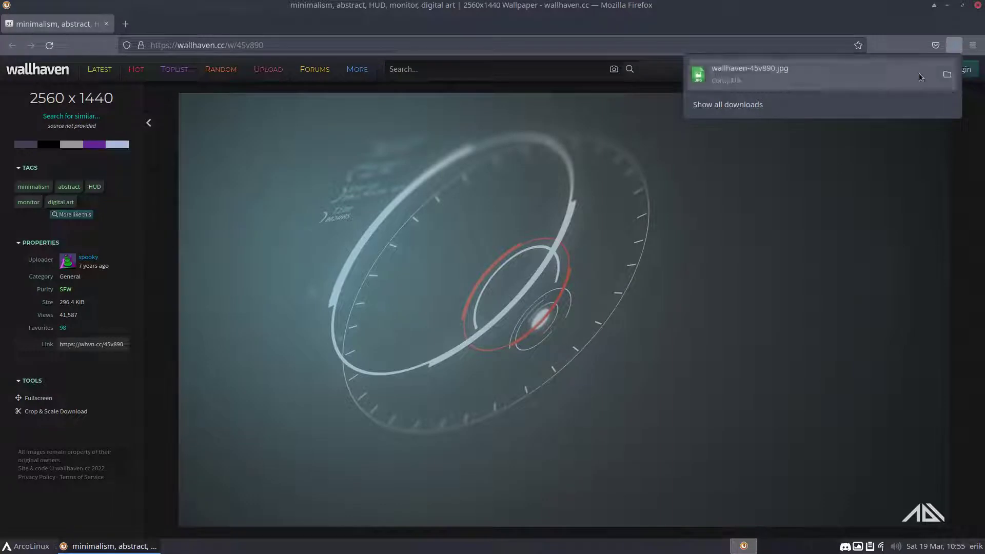
pyautogui.moveTo(588, 19); pyautogui.dragTo(352, 55)
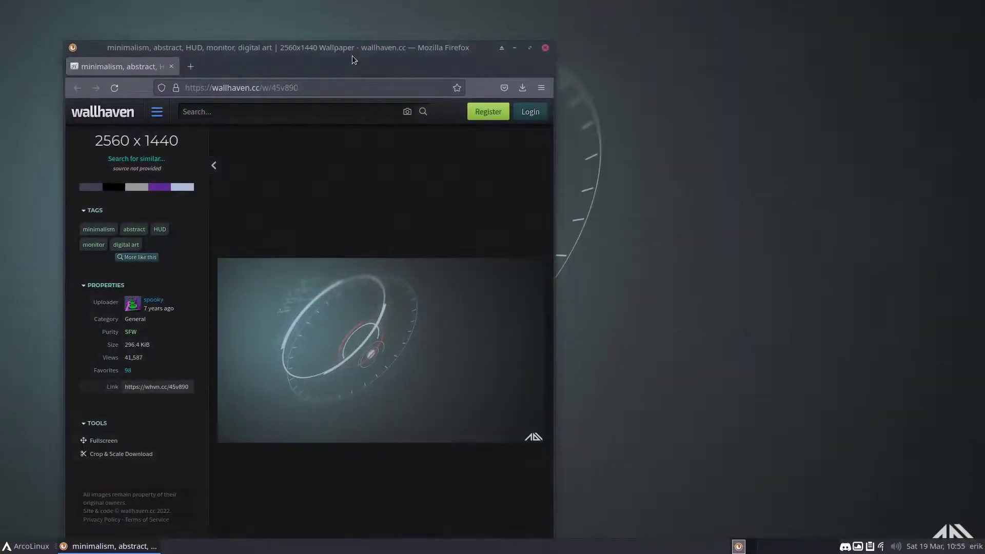
# Step: Search Google for 'revers image search' and open the TinEye Reverse Image Search result
pyautogui.doubleClick(352, 56)
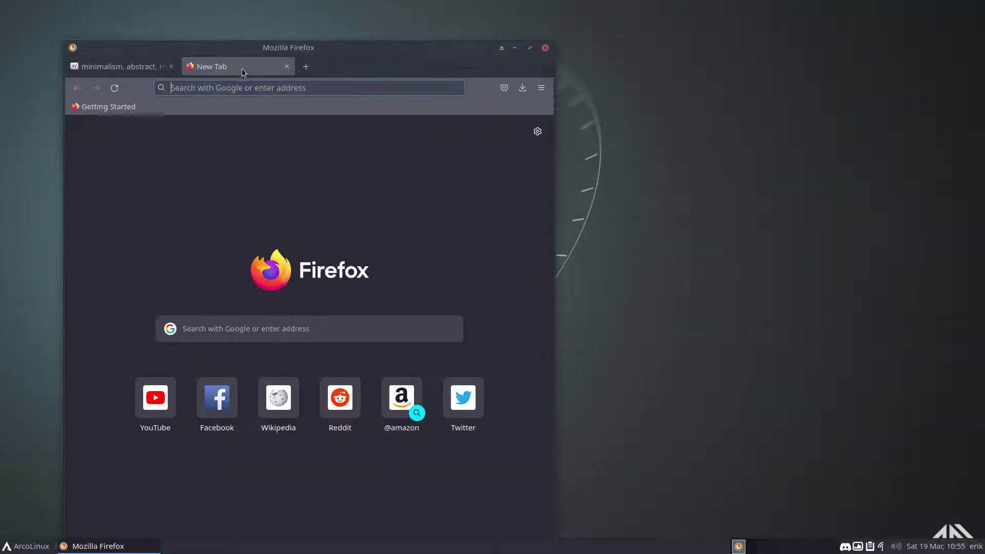
pyautogui.click(211, 87)
pyautogui.write('revers i')
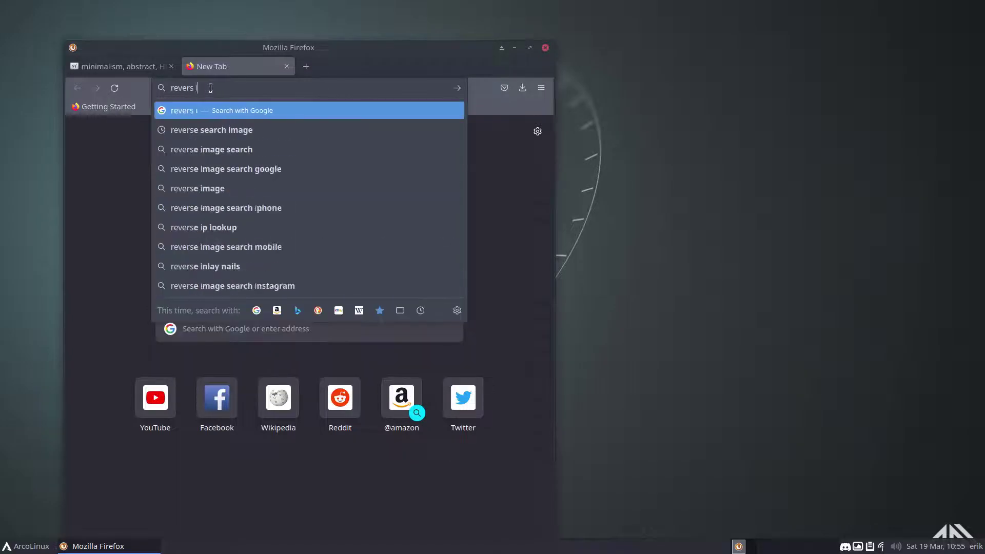
pyautogui.write('mage search')
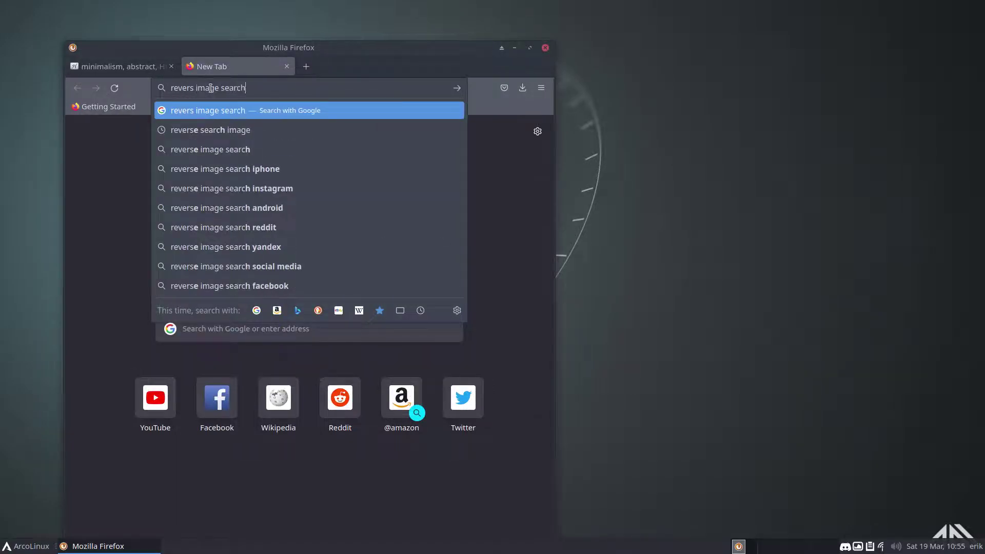
pyautogui.press('Return')
pyautogui.click(530, 47)
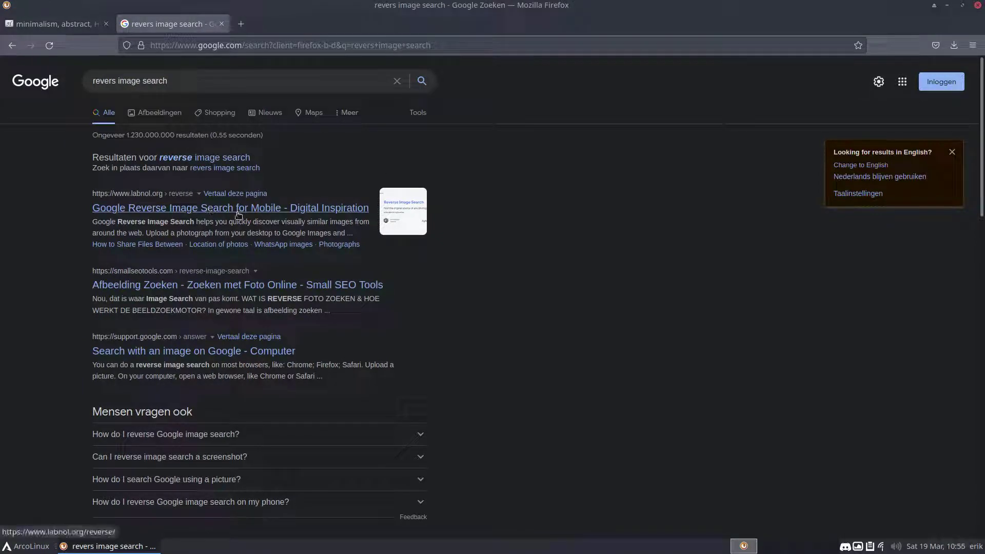
pyautogui.scroll(-5, 202, 354)
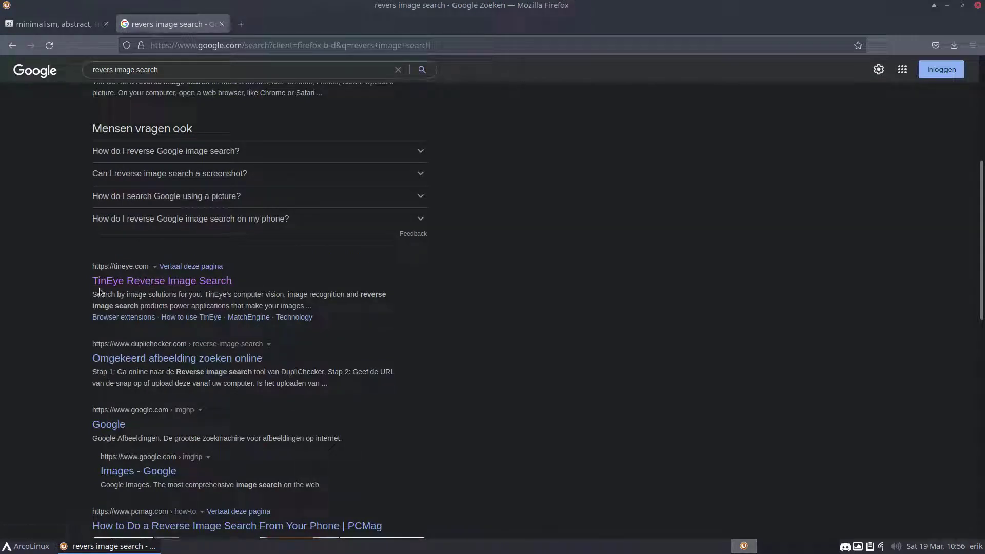
pyautogui.click(180, 282)
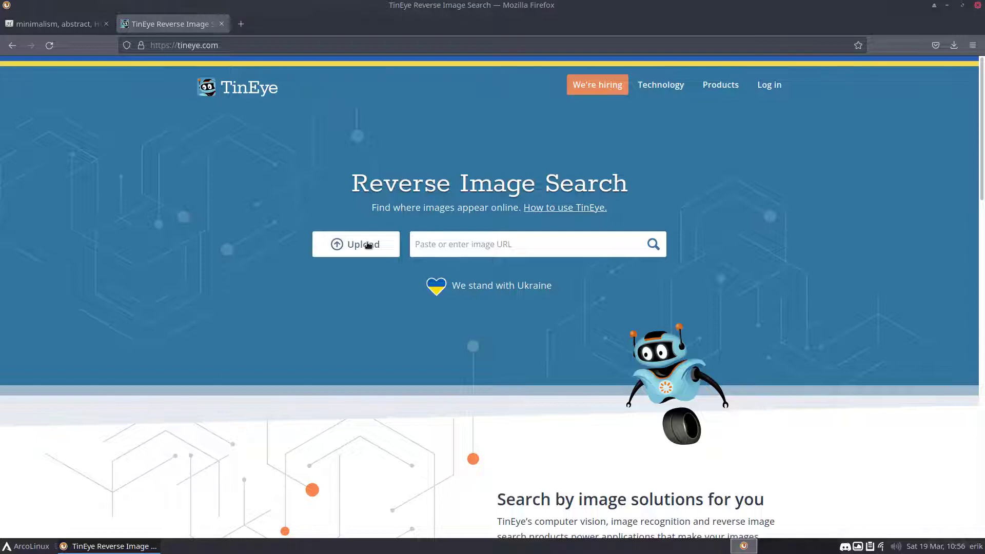
# Step: Upload wallhaven-45v890.jpg to TinEye and browse the reverse-search matches
pyautogui.click(367, 244)
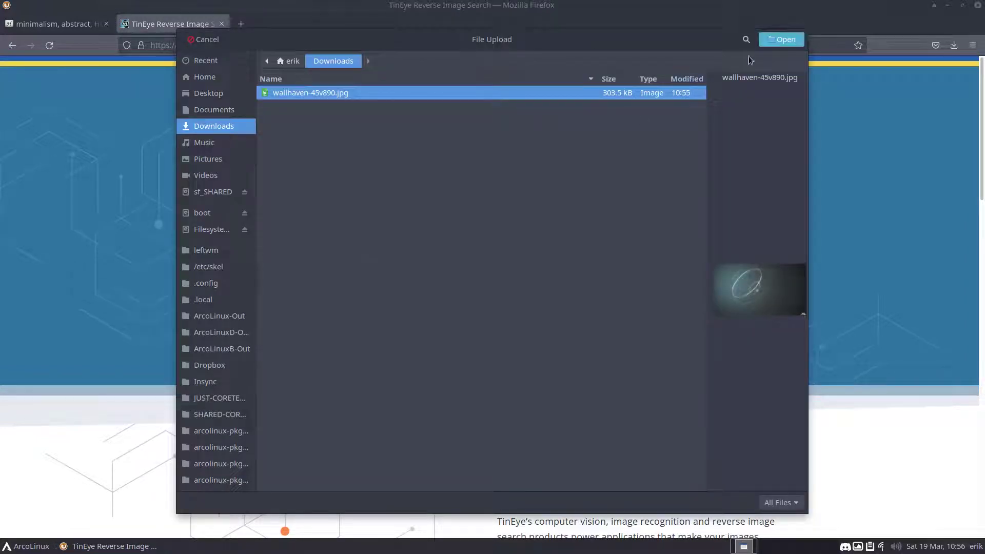
pyautogui.click(780, 40)
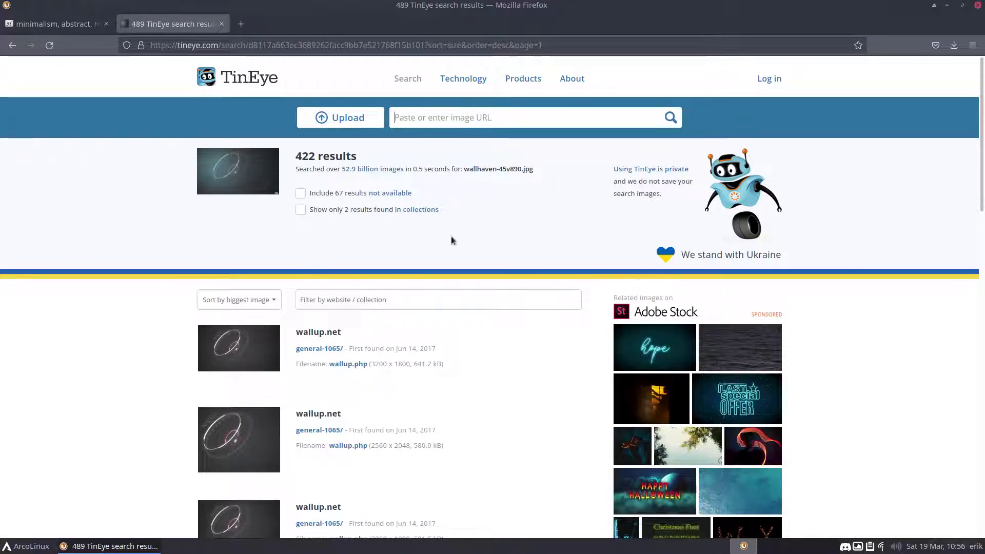
pyautogui.scroll(-2, 495, 437)
pyautogui.scroll(-2, 494, 441)
pyautogui.scroll(4, 494, 441)
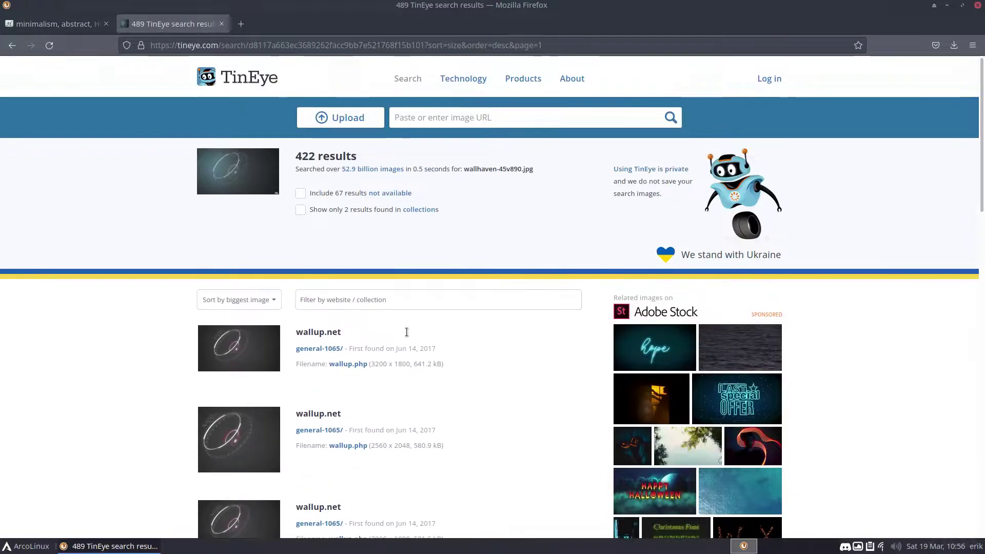
pyautogui.moveTo(241, 374)
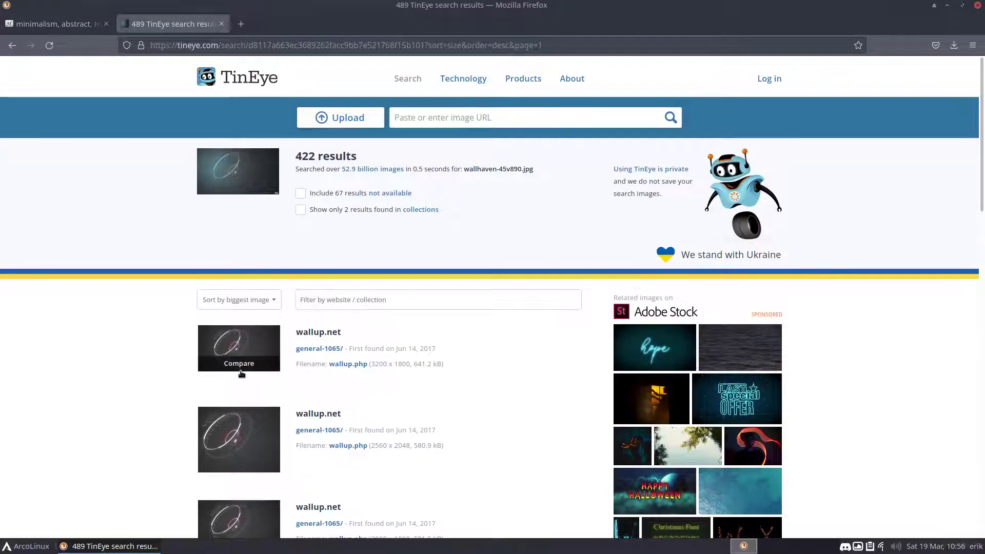
pyautogui.scroll(-5, 121, 404)
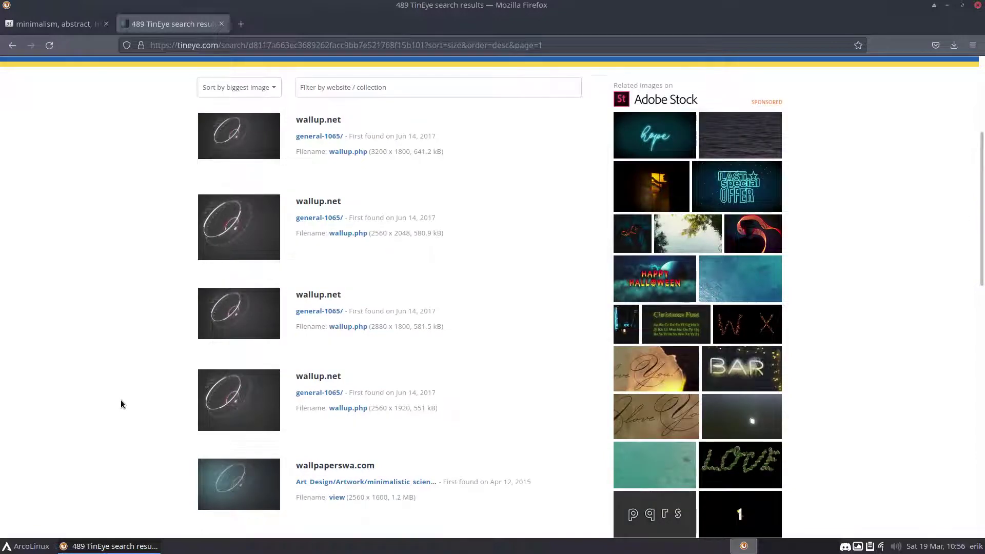
pyautogui.scroll(-6, 121, 405)
pyautogui.scroll(-5, 121, 404)
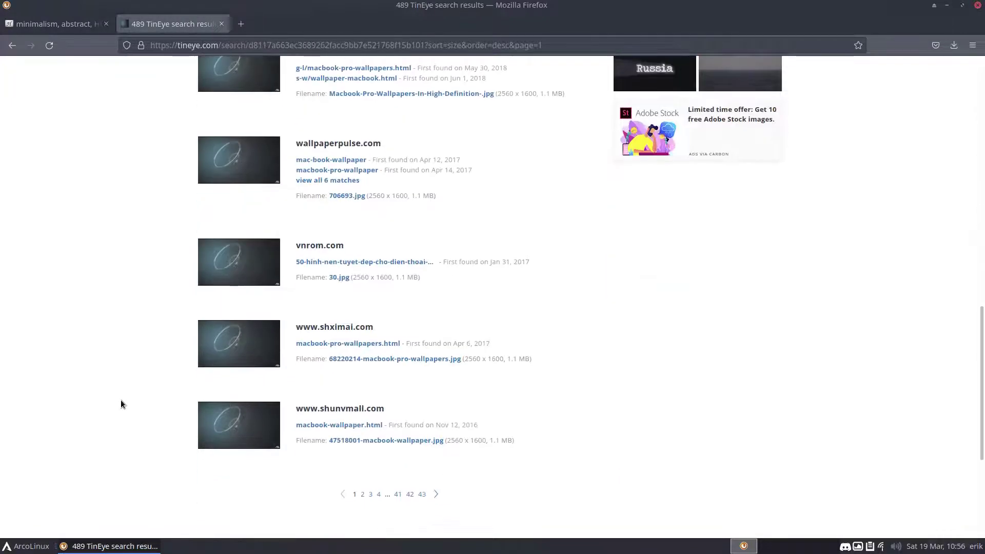
pyautogui.scroll(10, 122, 405)
pyautogui.scroll(5, 121, 404)
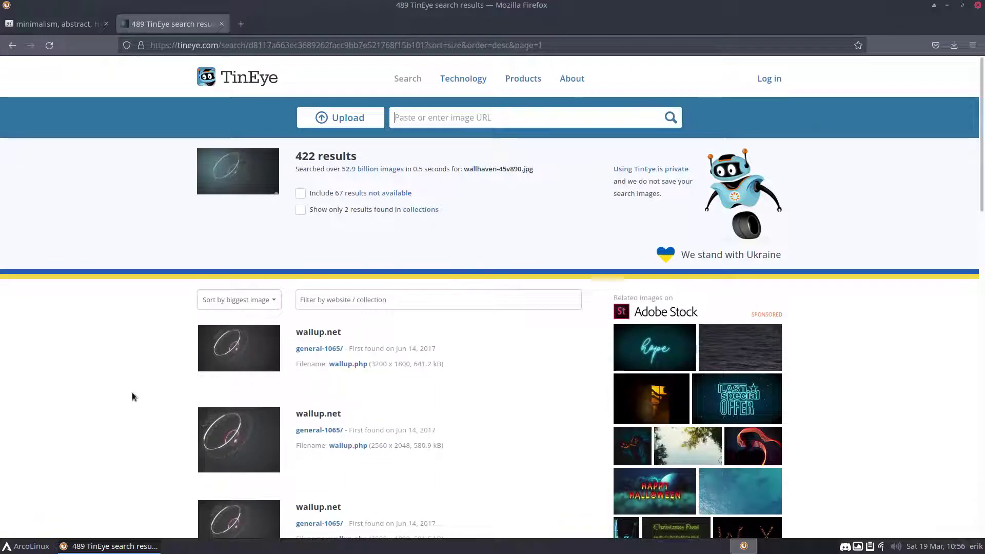
# Step: Sort matches by biggest image and compare the 3200 x 1800 top match with the original
pyautogui.click(252, 301)
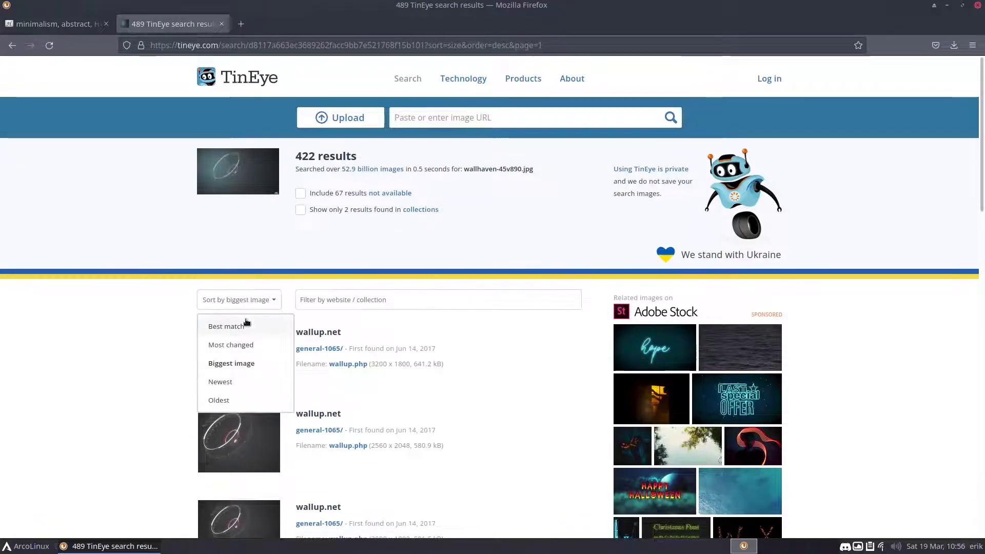
pyautogui.click(245, 327)
pyautogui.click(259, 303)
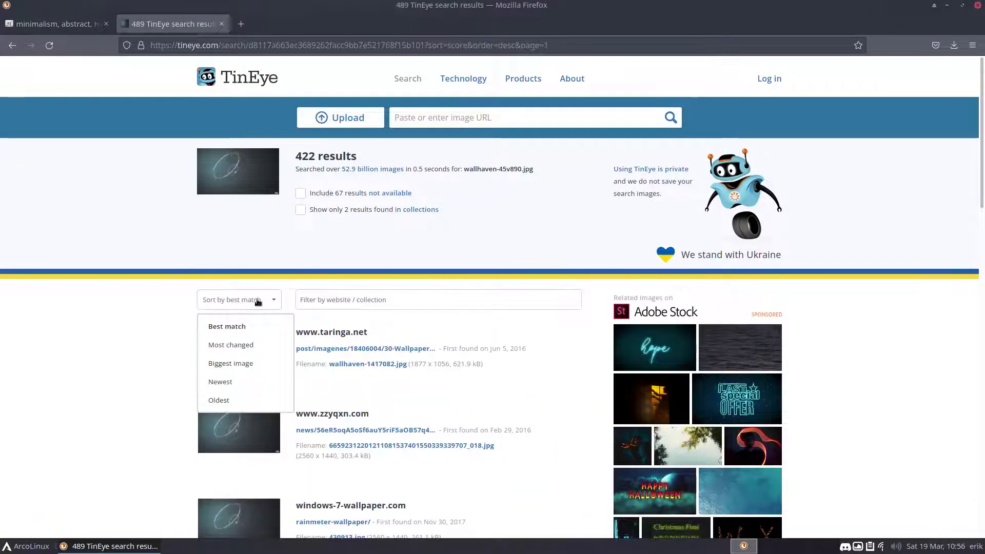
pyautogui.click(248, 364)
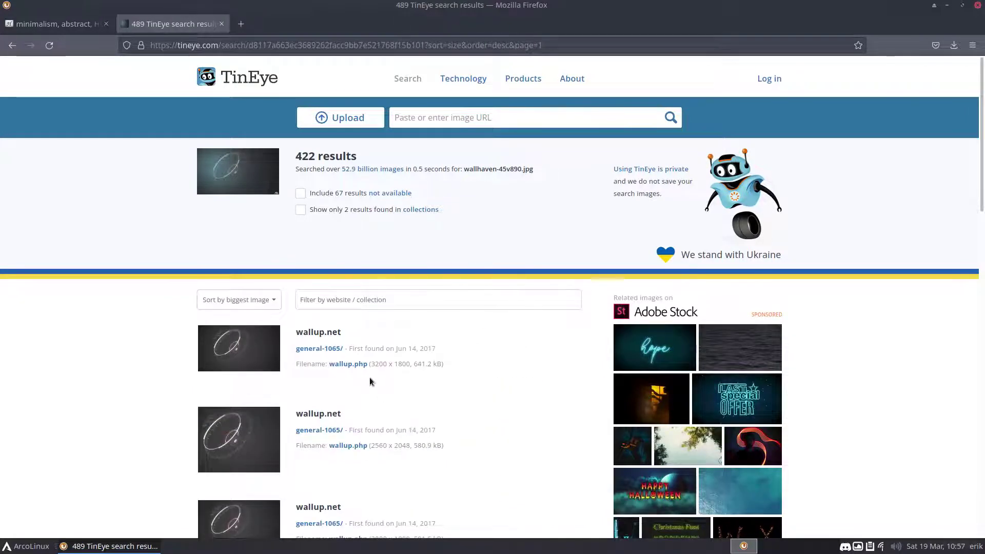
pyautogui.moveTo(372, 364); pyautogui.dragTo(410, 363)
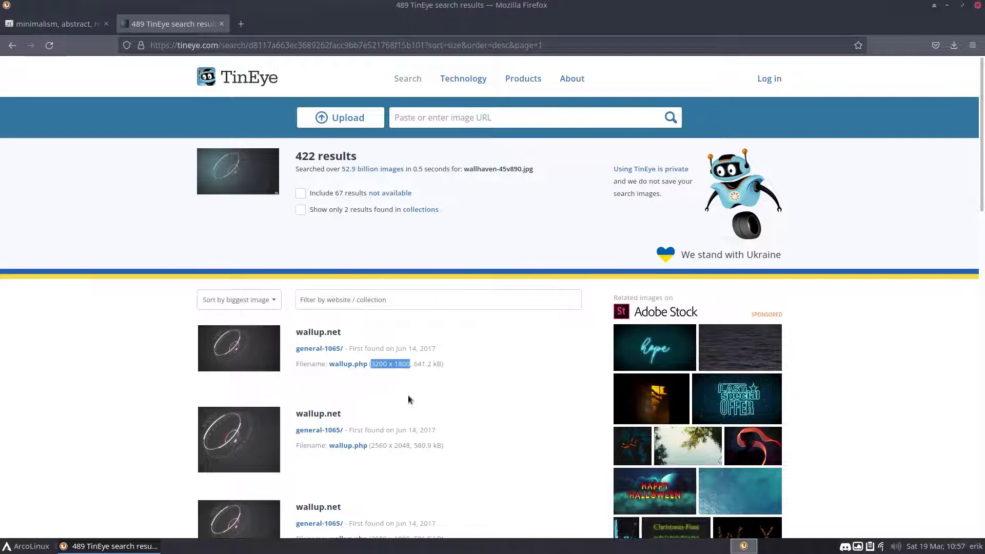
pyautogui.scroll(-2, 408, 396)
pyautogui.scroll(-3, 409, 396)
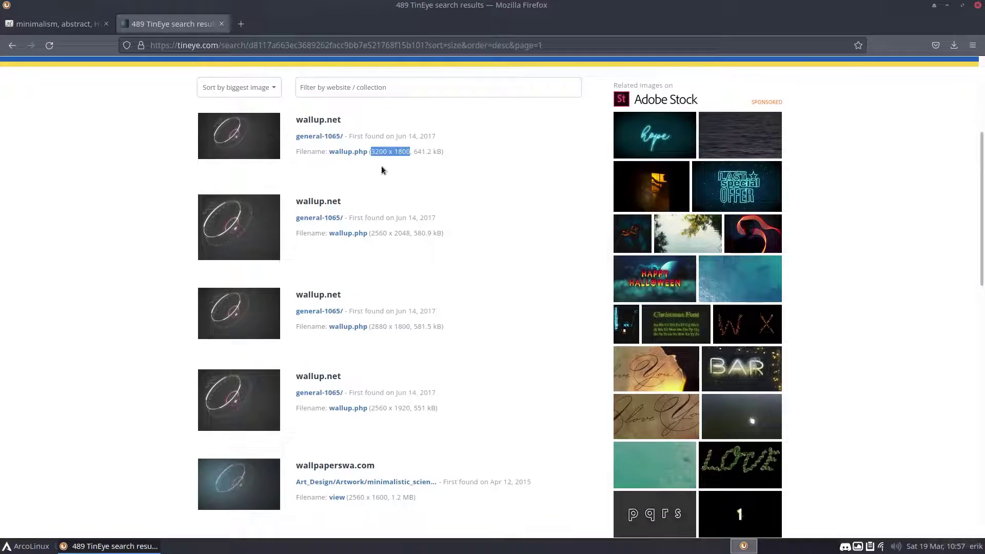
pyautogui.click(257, 142)
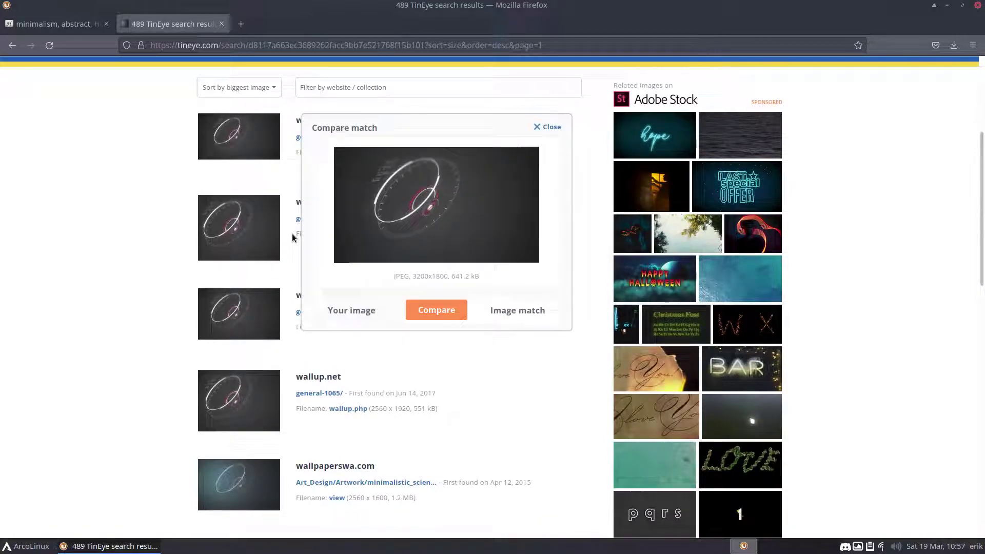
pyautogui.click(545, 126)
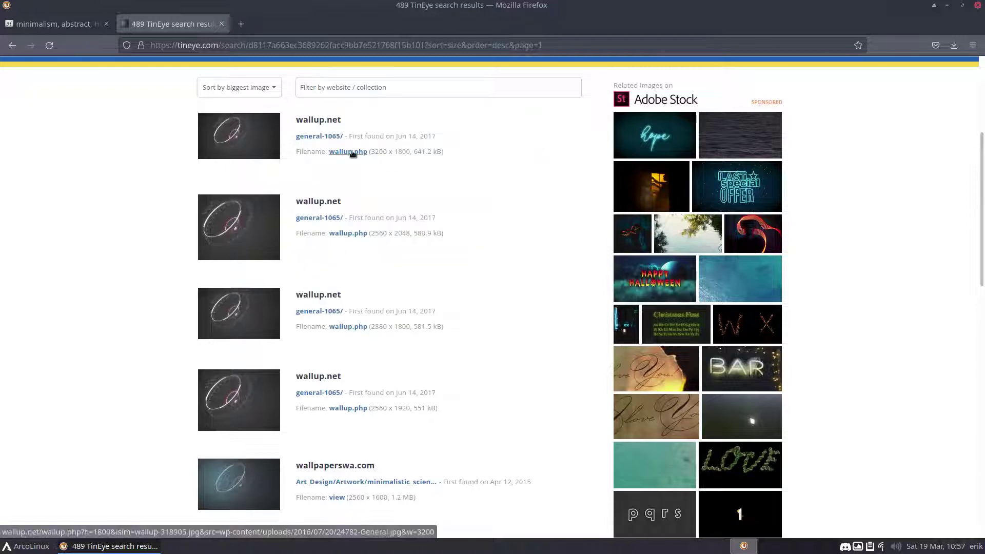
# Step: Download the top match's wallpaper from wallup.net and show it in the Downloads folder
pyautogui.click(331, 137)
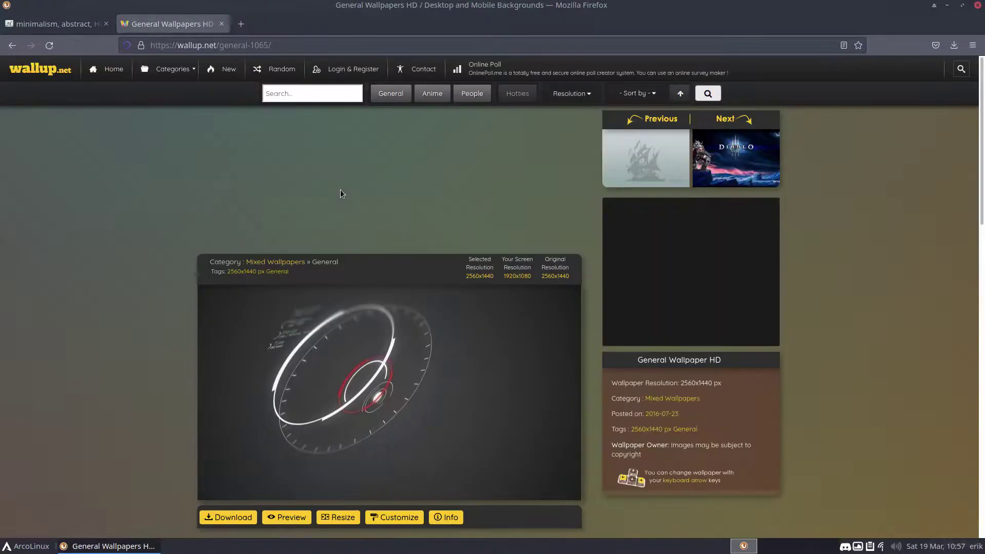
pyautogui.moveTo(360, 352)
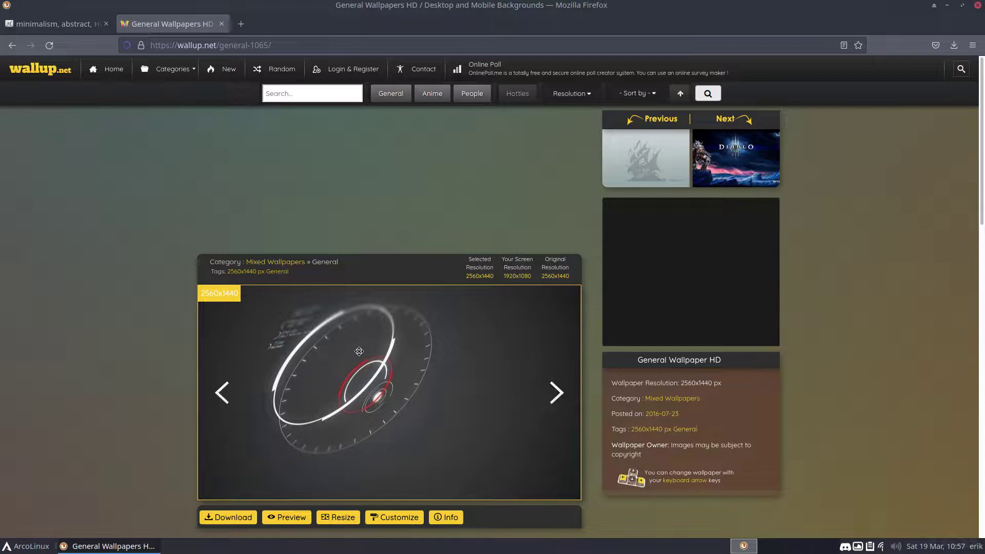
pyautogui.scroll(-4, 358, 360)
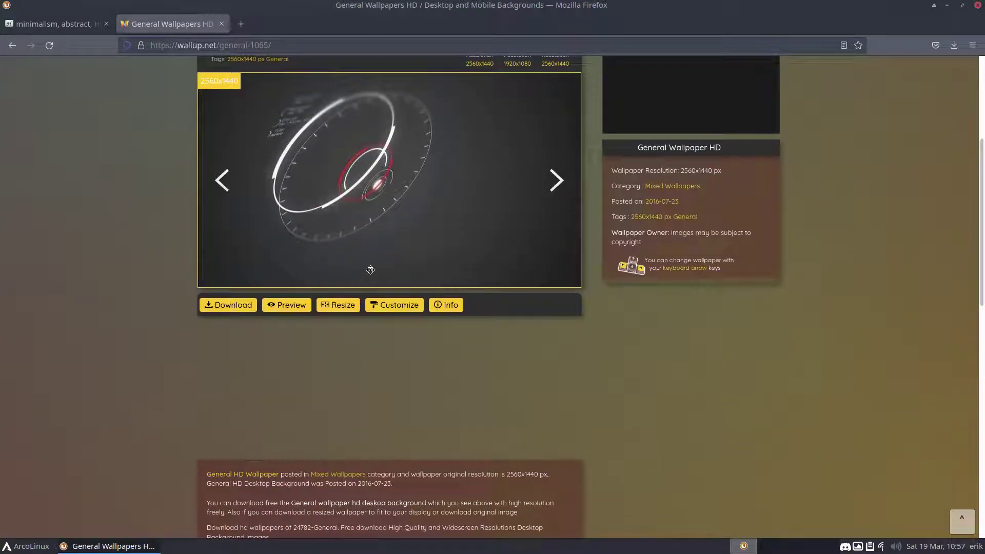
pyautogui.scroll(1, 371, 270)
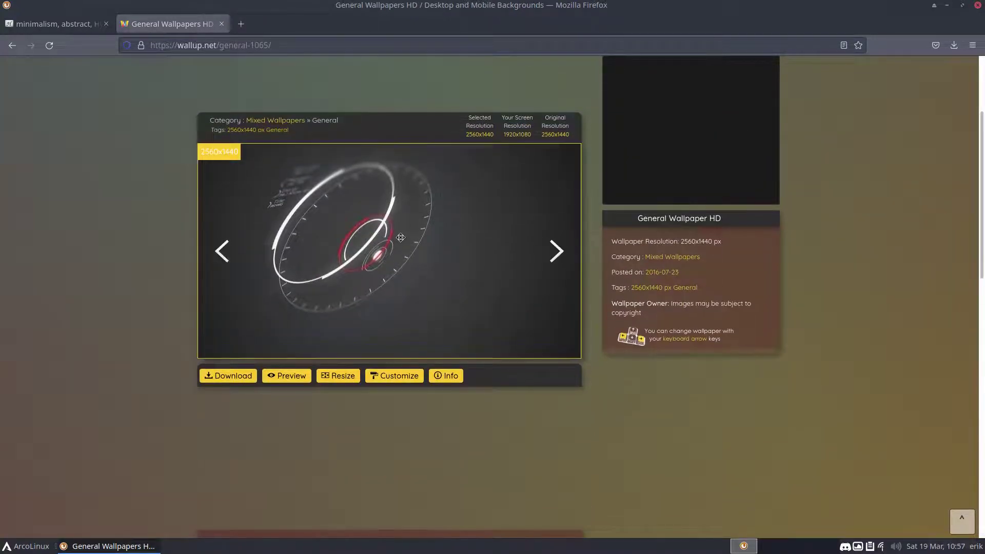
pyautogui.scroll(2, 382, 239)
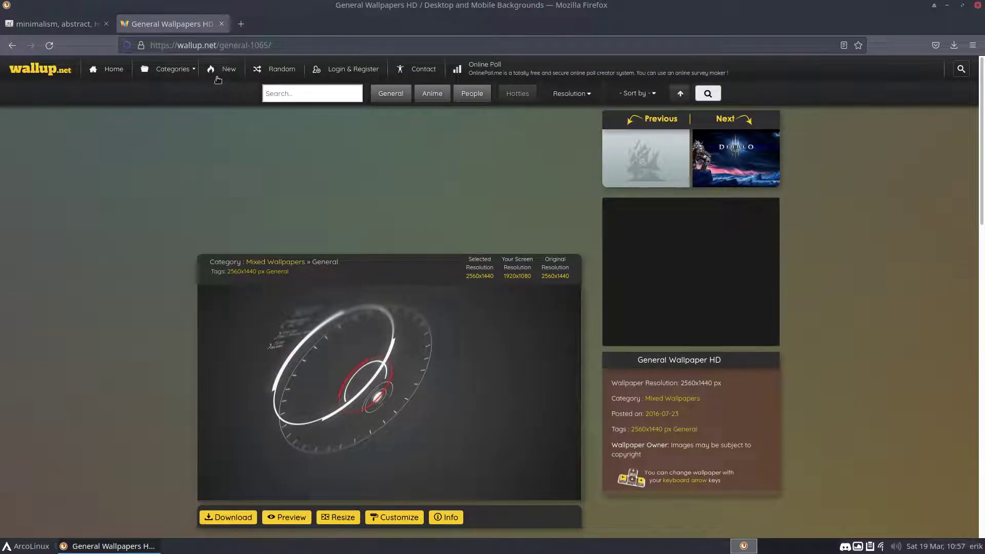
pyautogui.moveTo(154, 77)
pyautogui.scroll(-3, 67, 419)
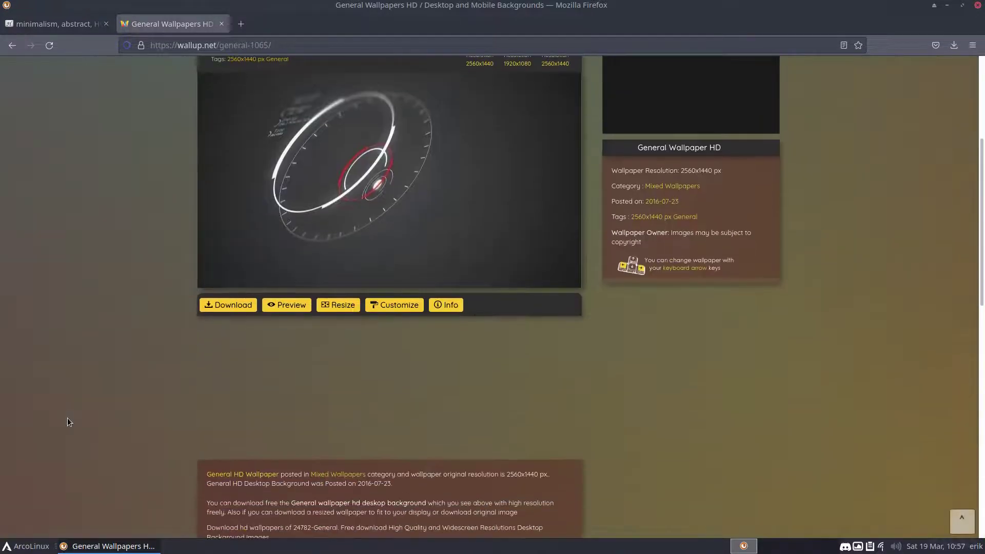
pyautogui.click(237, 306)
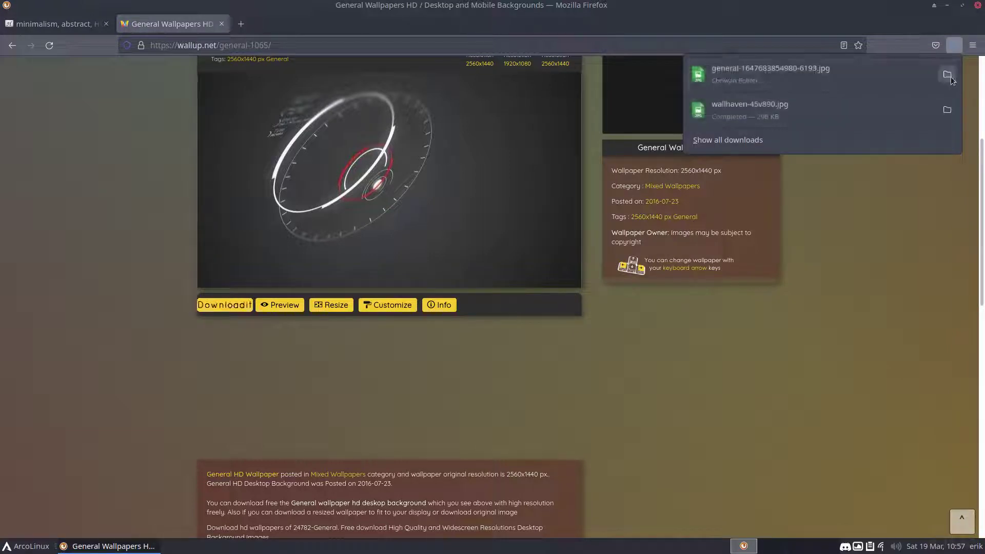
pyautogui.click(947, 75)
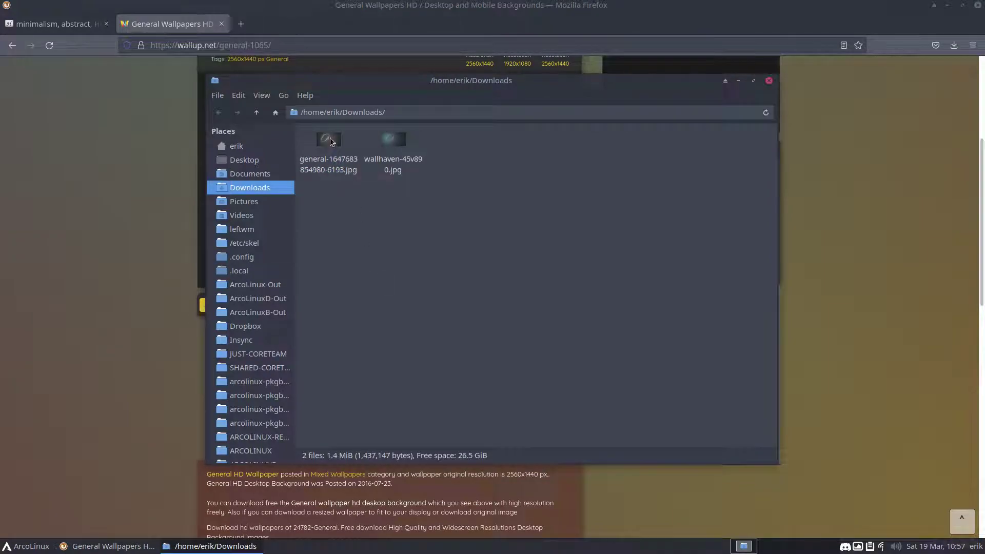
pyautogui.click(930, 8)
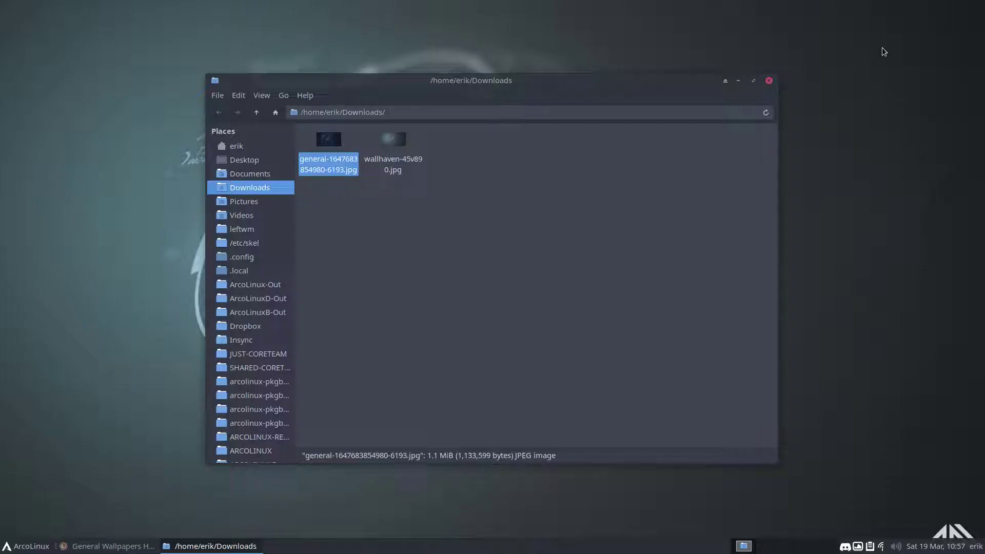
pyautogui.moveTo(710, 82); pyautogui.dragTo(877, 83)
pyautogui.rightClick(502, 138)
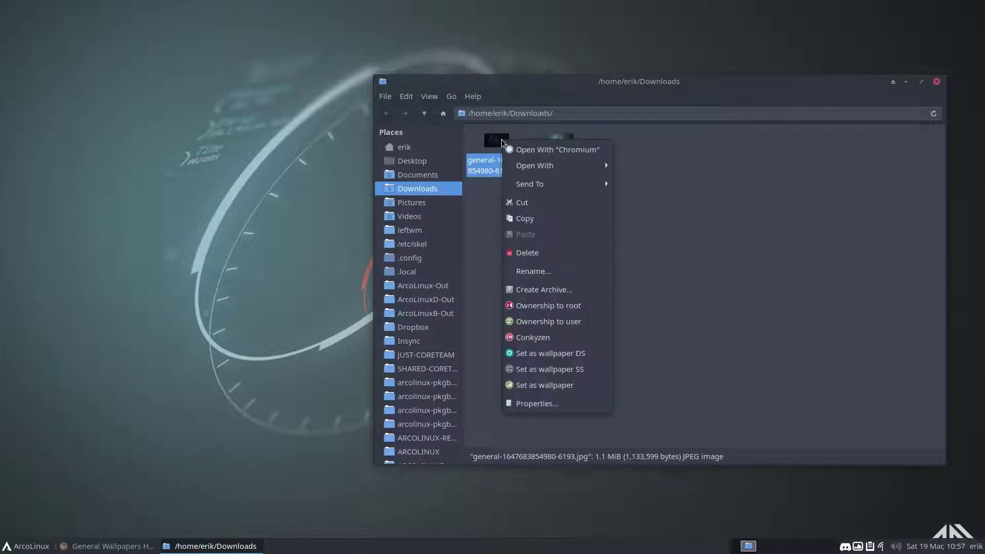
pyautogui.click(555, 390)
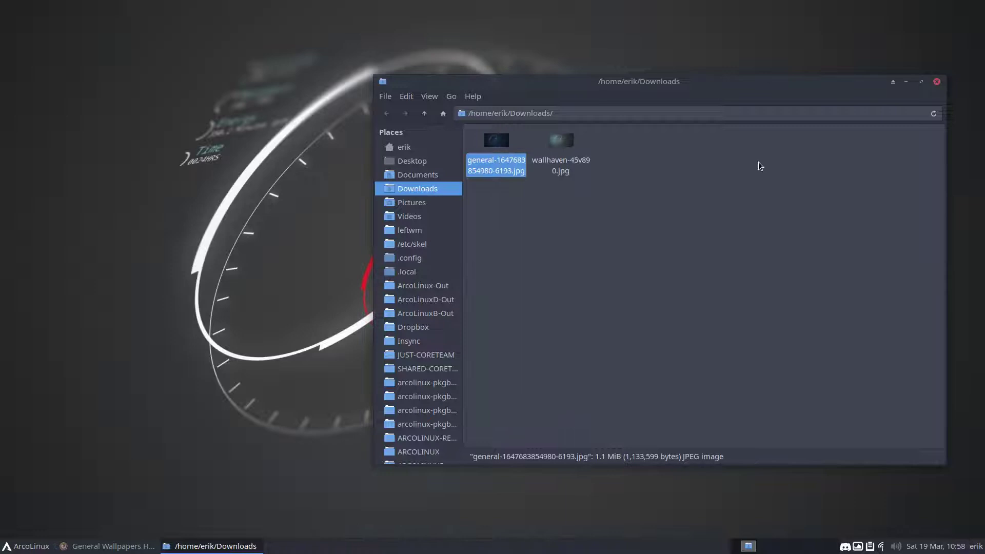
pyautogui.moveTo(710, 92)
pyautogui.mouseDown()
pyautogui.moveTo(579, 307)
pyautogui.moveTo(307, 552)
pyautogui.moveTo(701, 220)
pyautogui.moveTo(701, 83)
pyautogui.mouseUp()
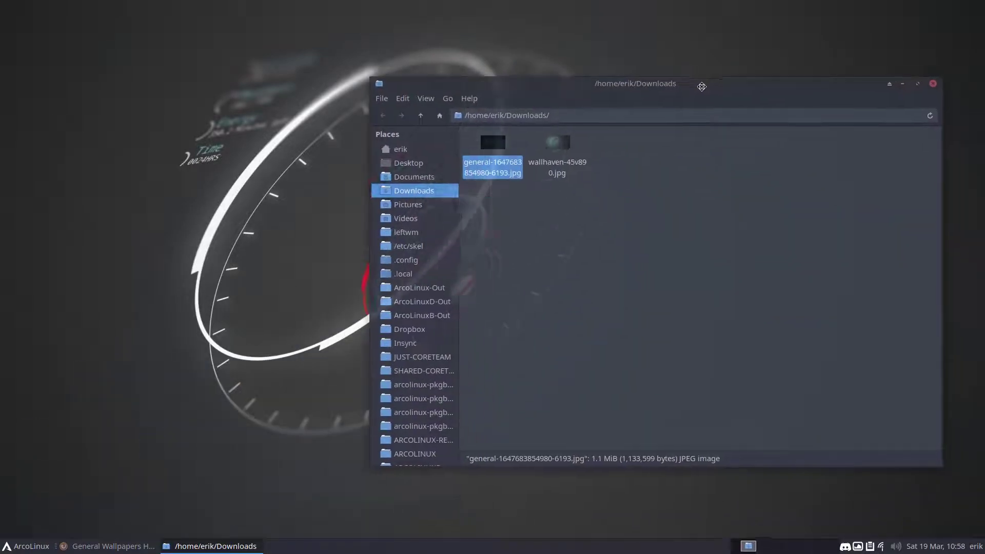
# Step: Close the file manager, set Variety to Pause on current, and recheck its menu
pyautogui.click(933, 84)
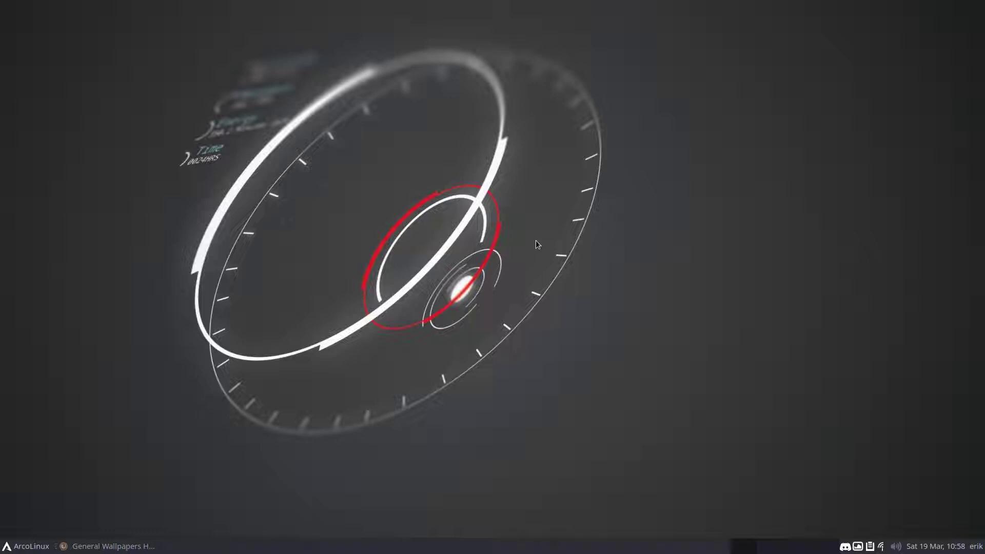
pyautogui.click(858, 548)
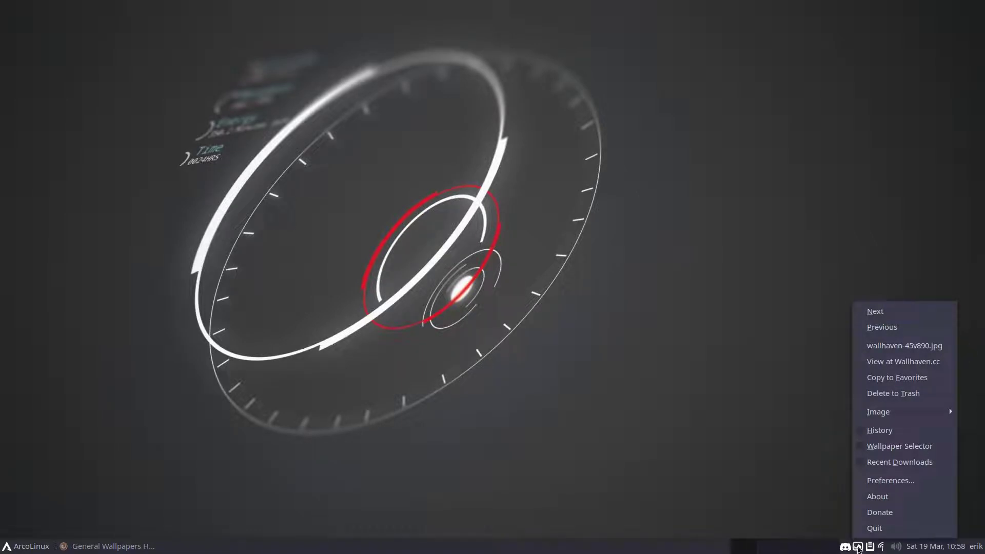
pyautogui.moveTo(892, 414)
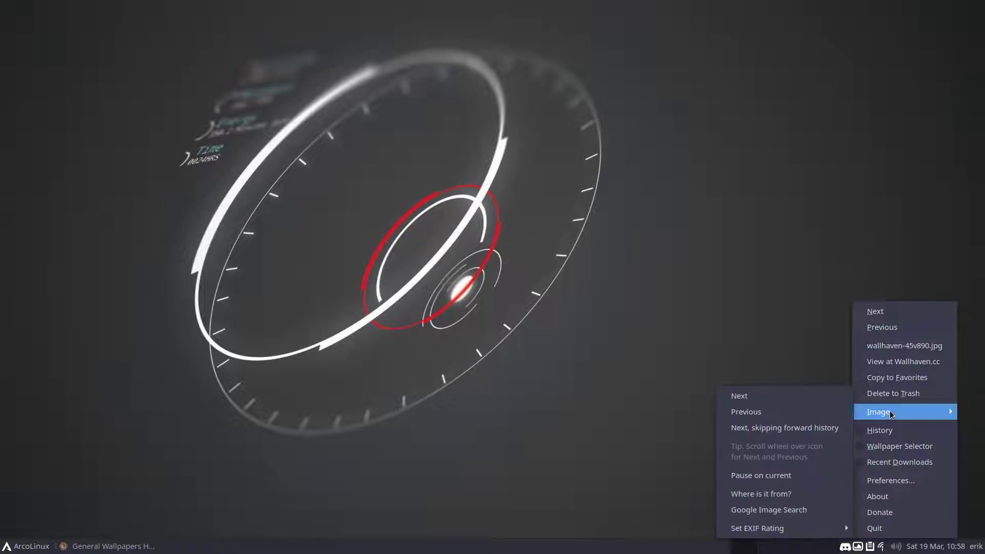
pyautogui.click(775, 476)
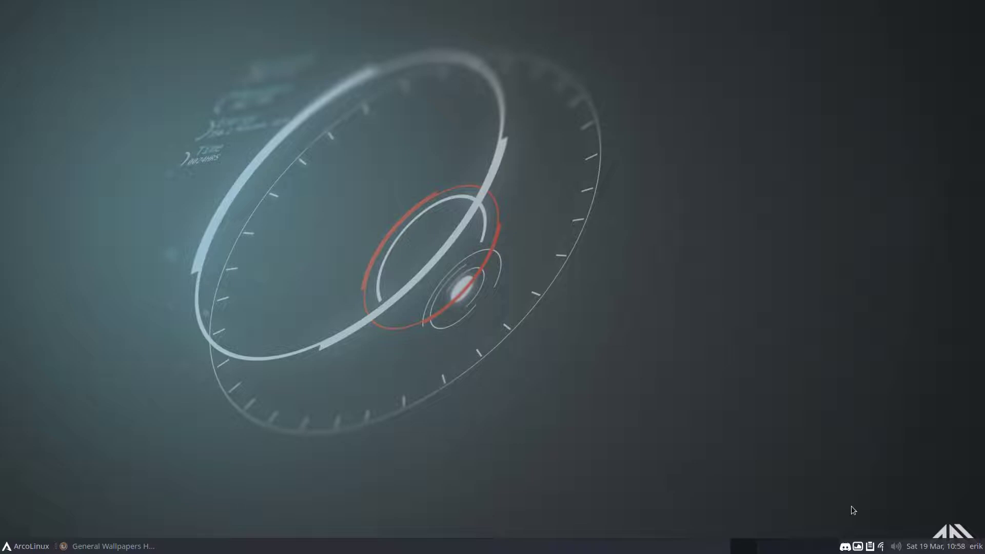
pyautogui.click(858, 547)
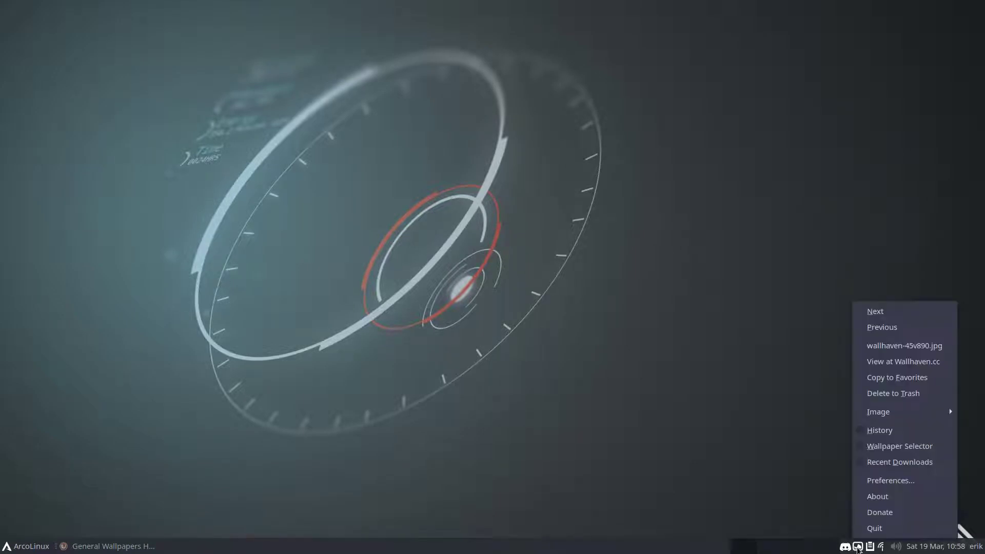
pyautogui.click(701, 395)
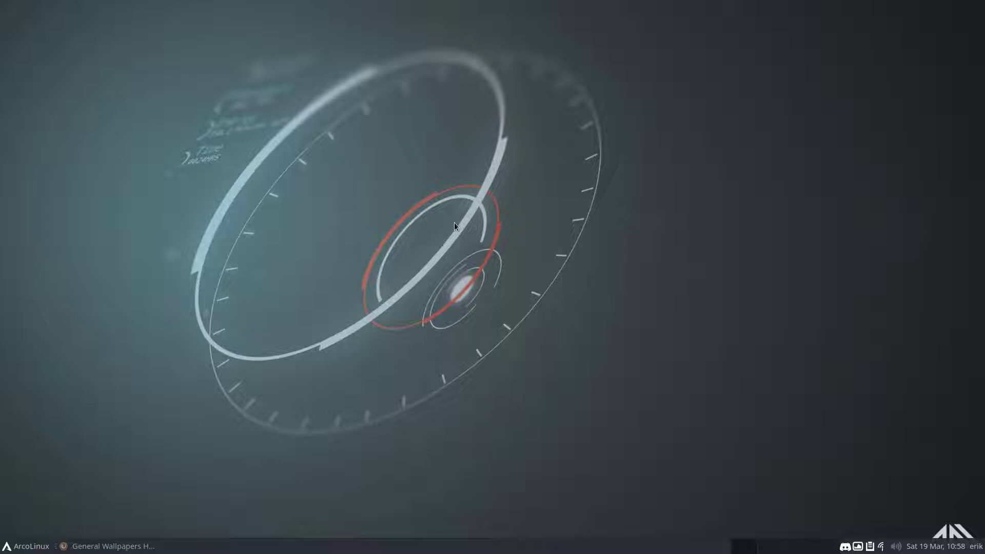
pyautogui.click(858, 547)
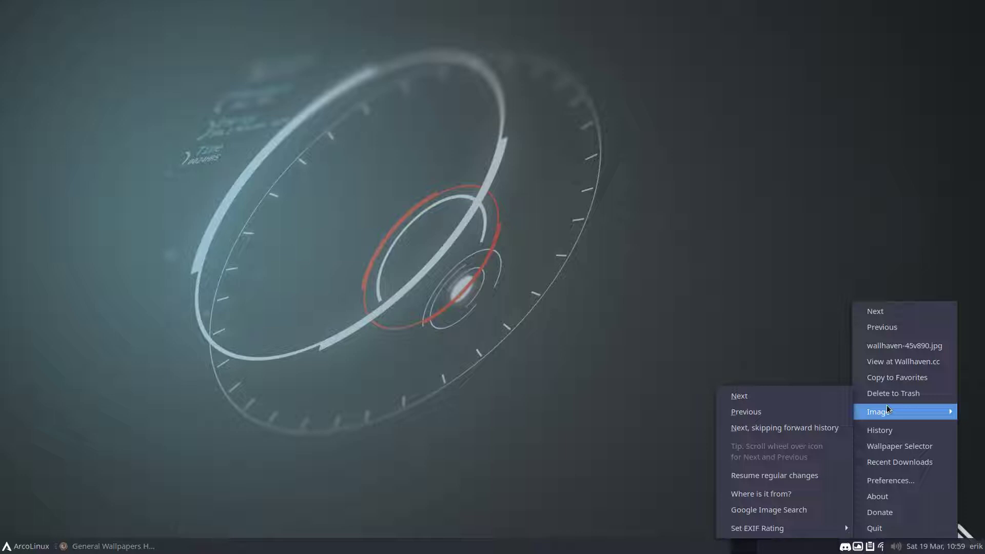
# Step: Permanently delete wallhaven-45v890.jpg from the Downloads folder
pyautogui.click(534, 283)
pyautogui.press('super+shift+Return')
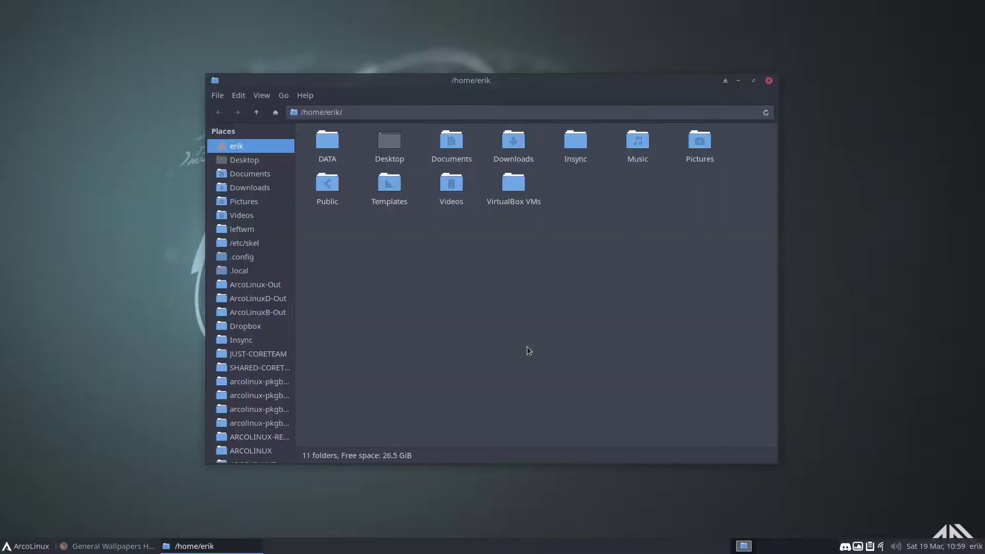
pyautogui.doubleClick(516, 144)
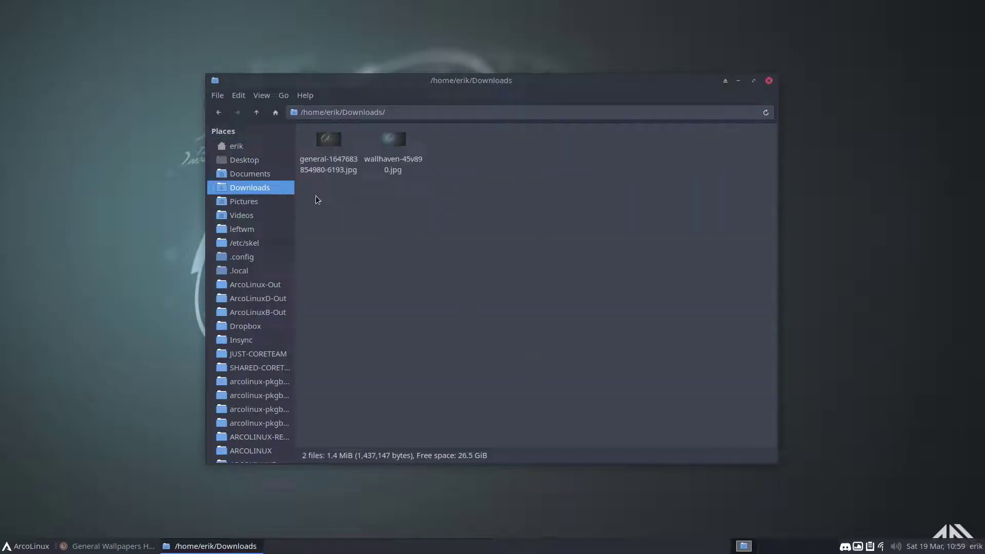
pyautogui.hotkey('ctrl', 'a')
pyautogui.click(411, 188)
pyautogui.click(394, 164)
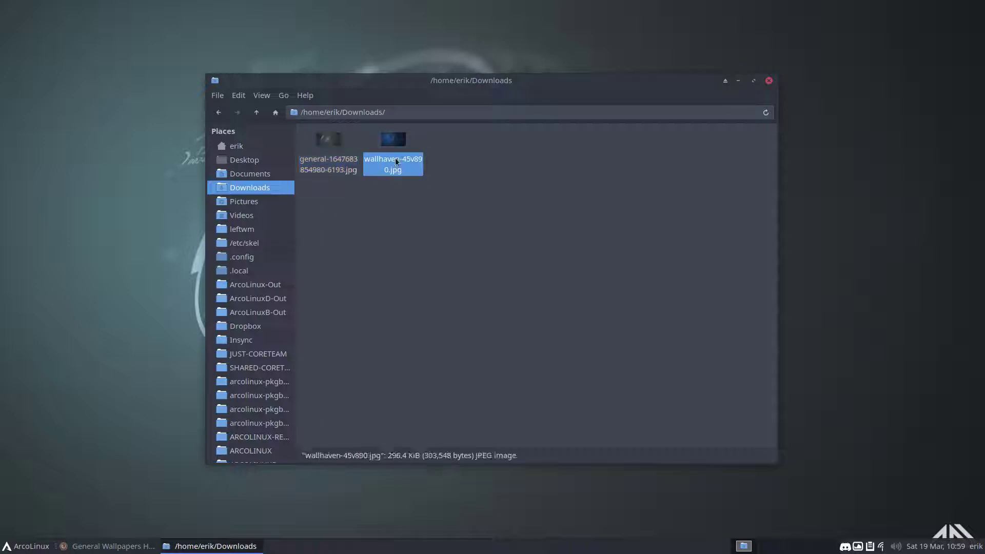
pyautogui.hotkey('shift', 'Delete')
pyautogui.press('Return')
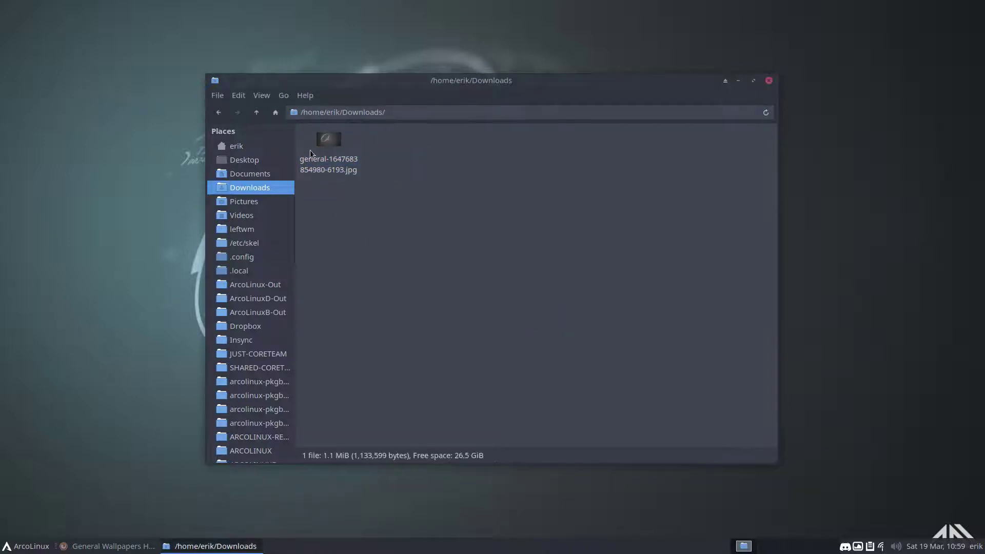
pyautogui.click(310, 150)
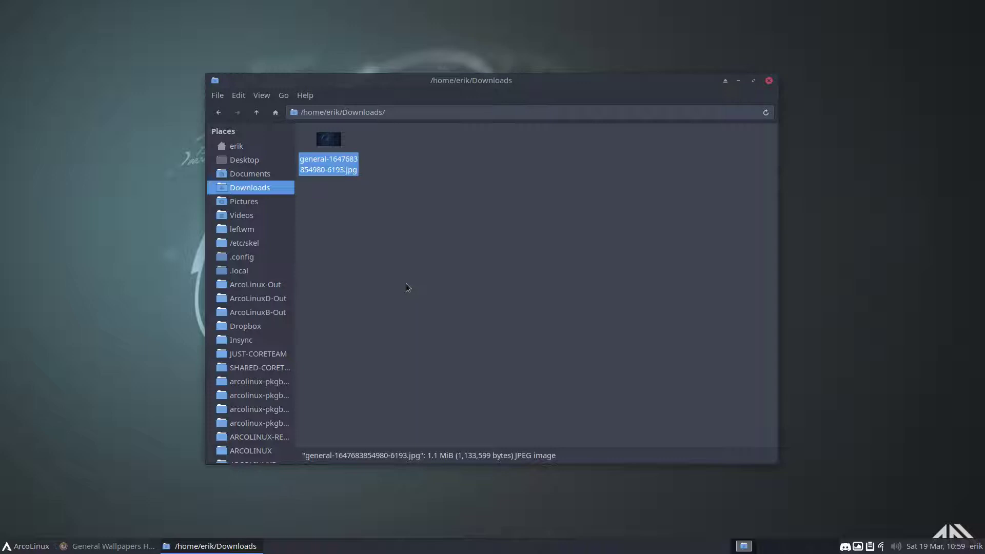
# Step: Show hidden files and go to .config/variety/Downloaded/wallhaven_abstract in the home folder
pyautogui.click(237, 146)
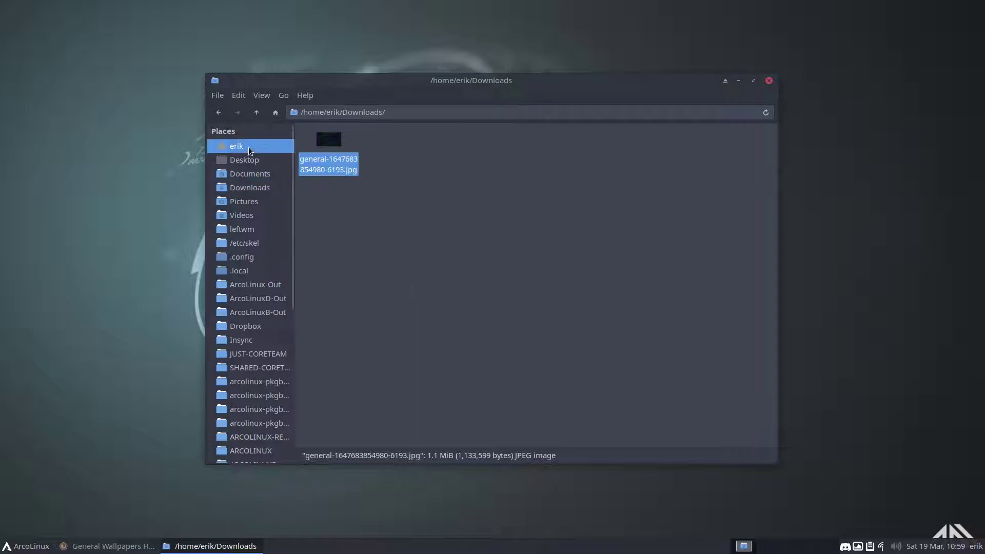
pyautogui.hotkey('ctrl', 'h')
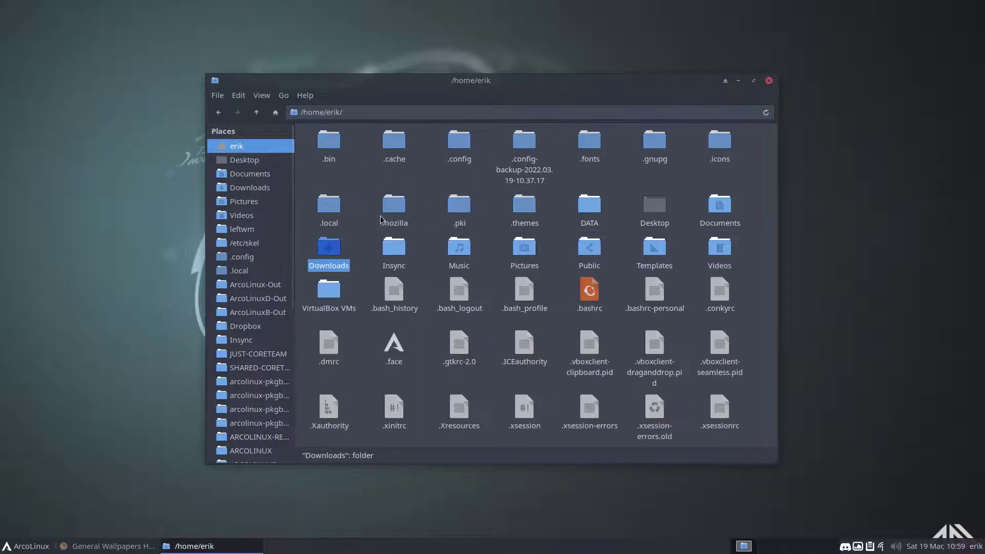
pyautogui.doubleClick(464, 145)
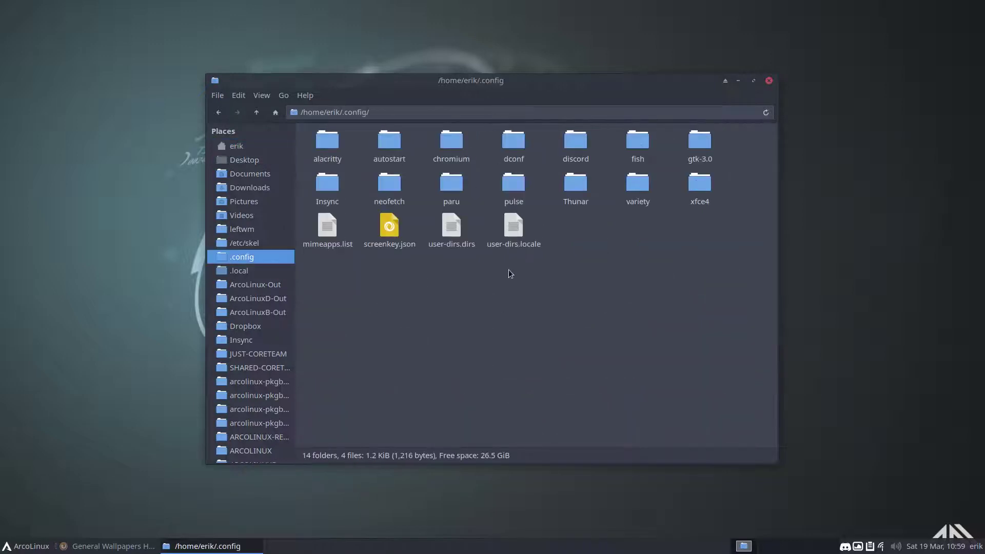
pyautogui.doubleClick(636, 190)
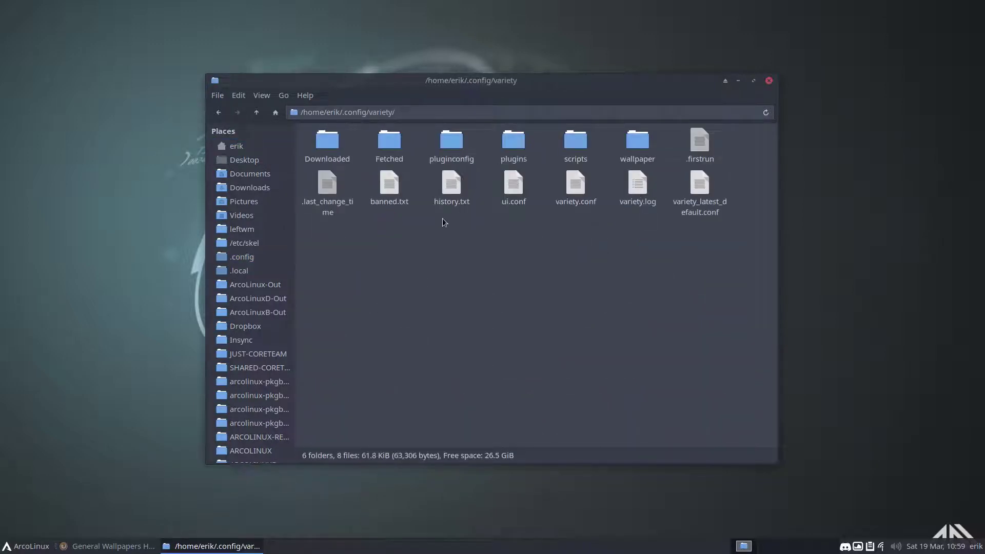
pyautogui.doubleClick(324, 146)
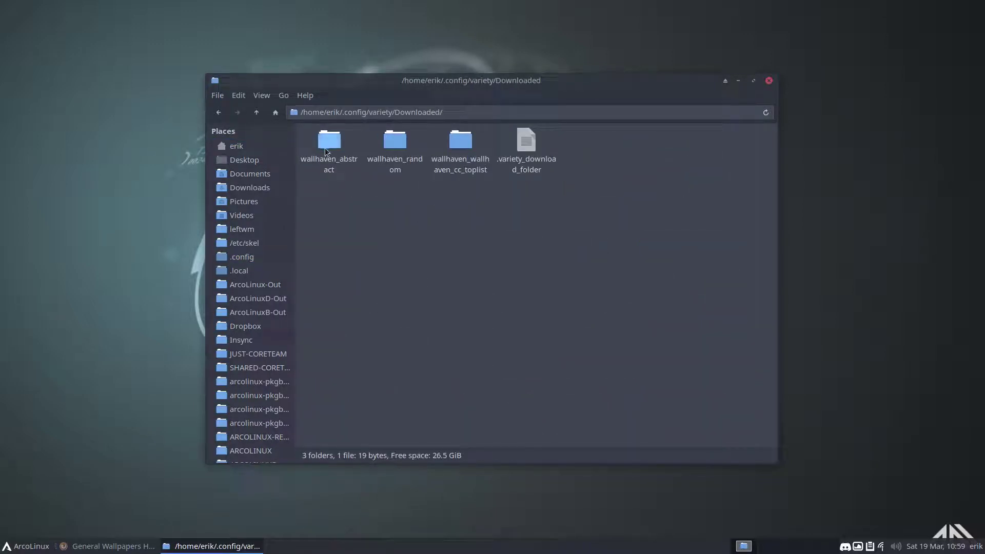
pyautogui.doubleClick(332, 141)
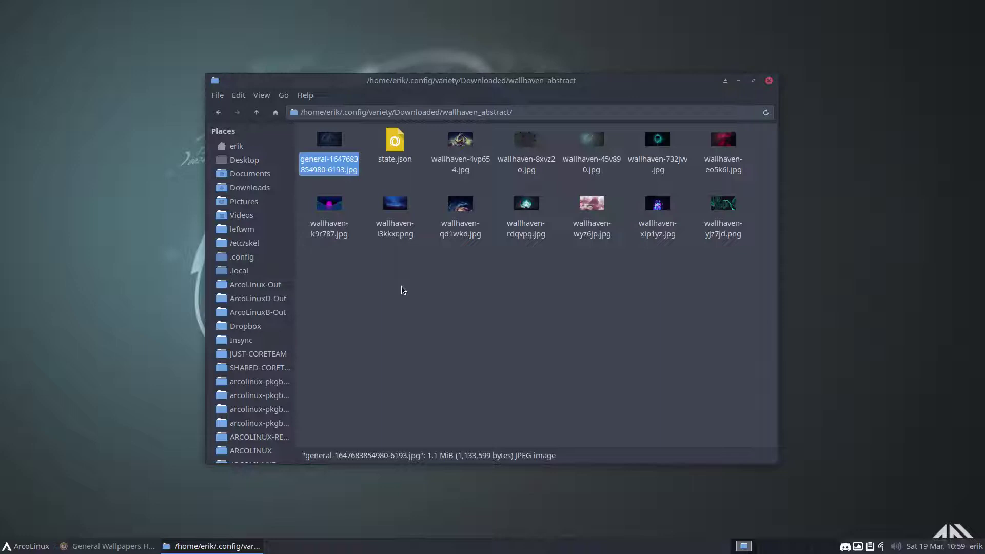
# Step: Maximize Thunar, show large thumbnails, and preview wallhaven-4vp654.jpg
pyautogui.click(753, 81)
pyautogui.hotkey('ctrl', '2')
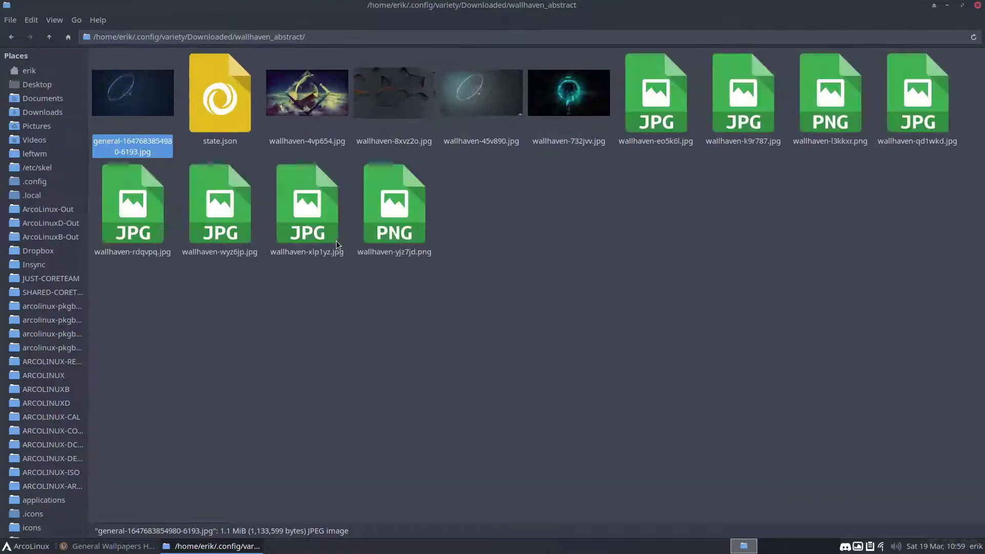
pyautogui.doubleClick(297, 95)
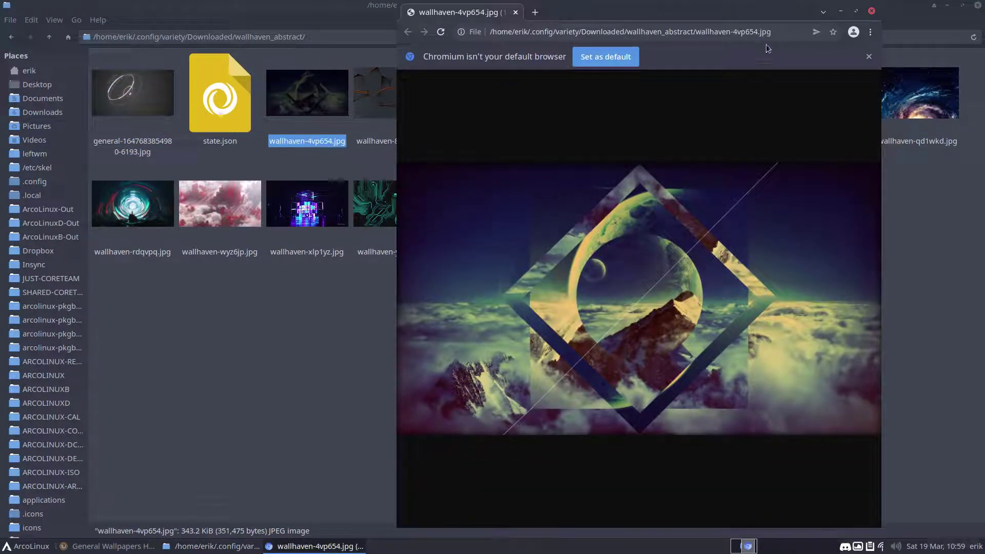
pyautogui.click(872, 11)
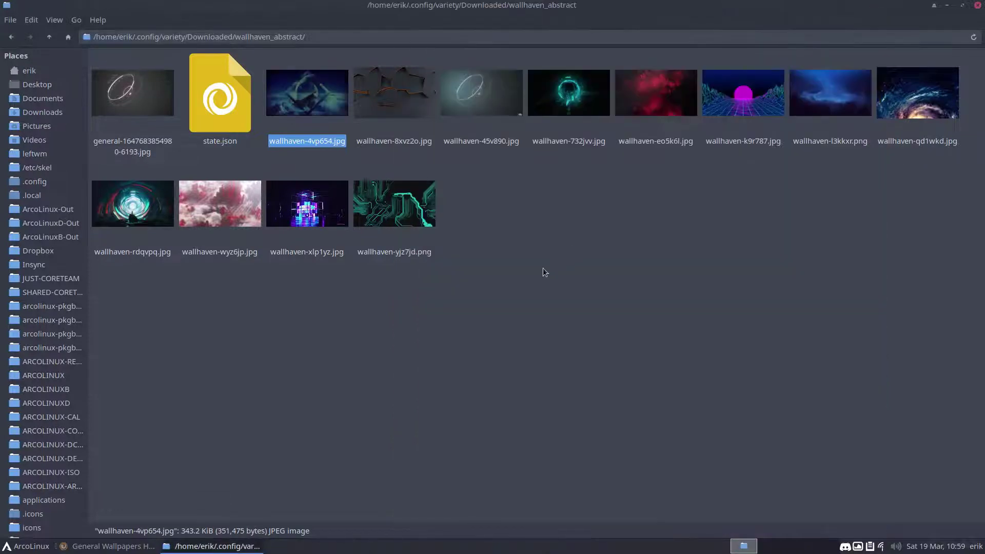
pyautogui.press('super+Return')
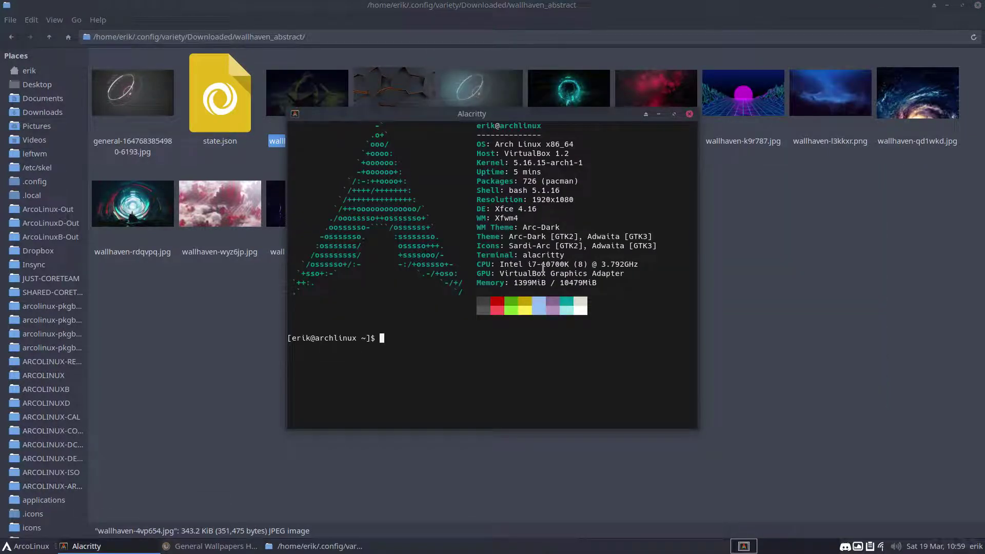
pyautogui.click(689, 114)
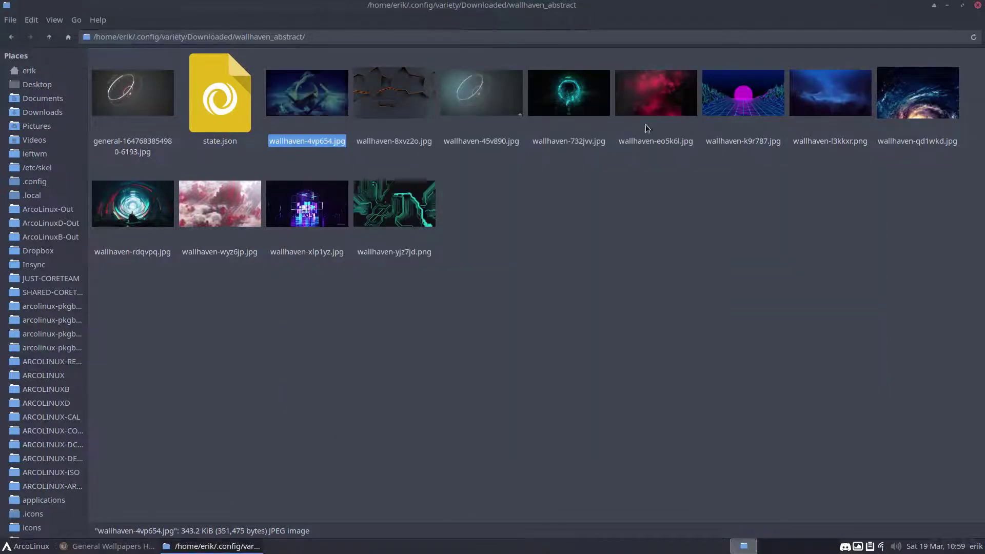
# Step: Bring up the Open With Other Application choice for wallhaven-4vp654.jpg
pyautogui.rightClick(313, 101)
pyautogui.moveTo(384, 126)
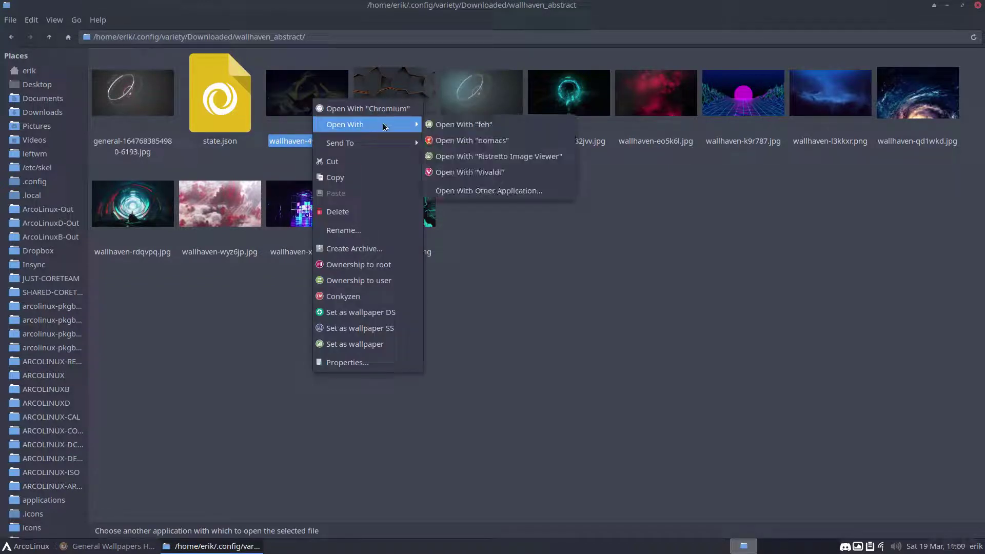
pyautogui.click(494, 189)
# Step: Open the wallpaper in nomacs, accept English as its language, and position the viewer window
pyautogui.click(408, 262)
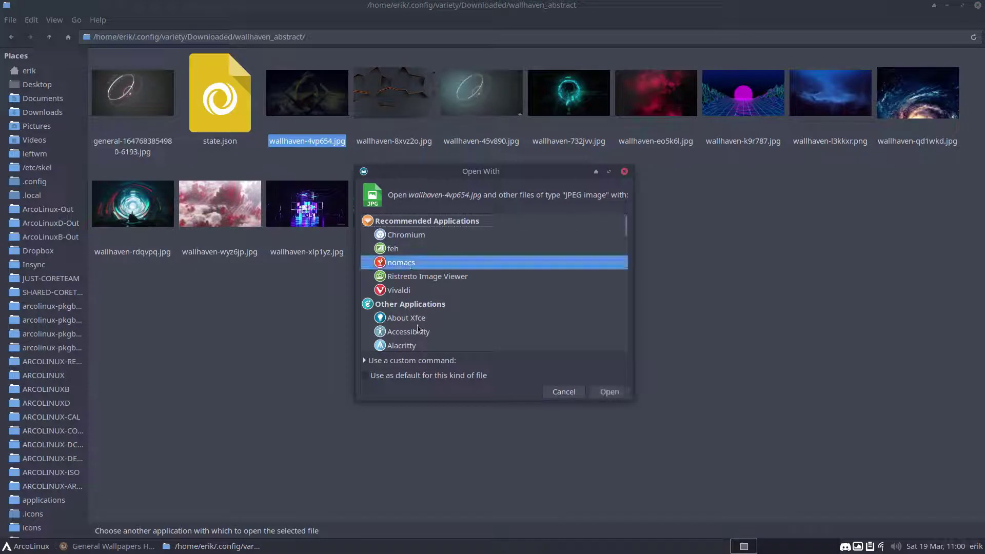
pyautogui.click(603, 395)
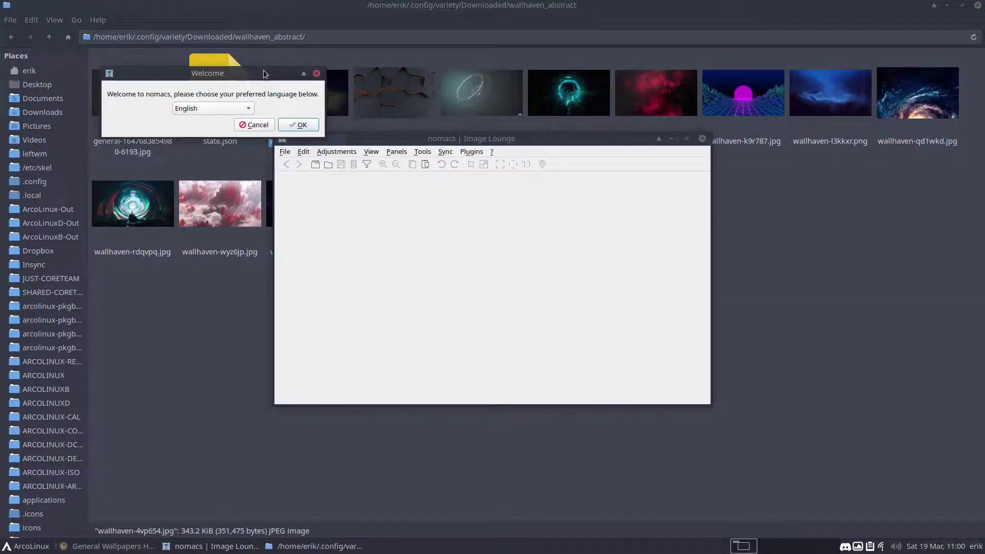
pyautogui.click(298, 125)
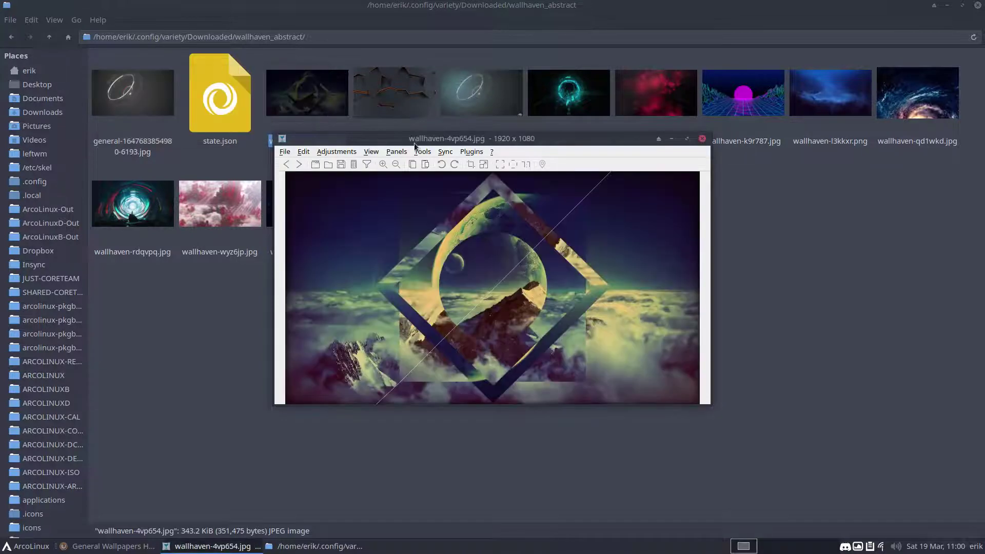
pyautogui.moveTo(478, 139); pyautogui.dragTo(620, 126)
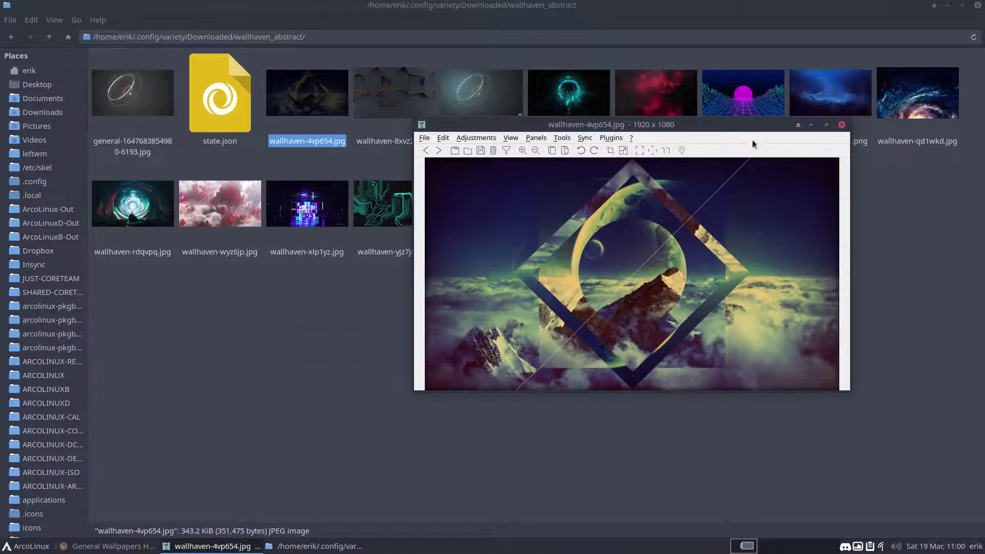
pyautogui.click(826, 126)
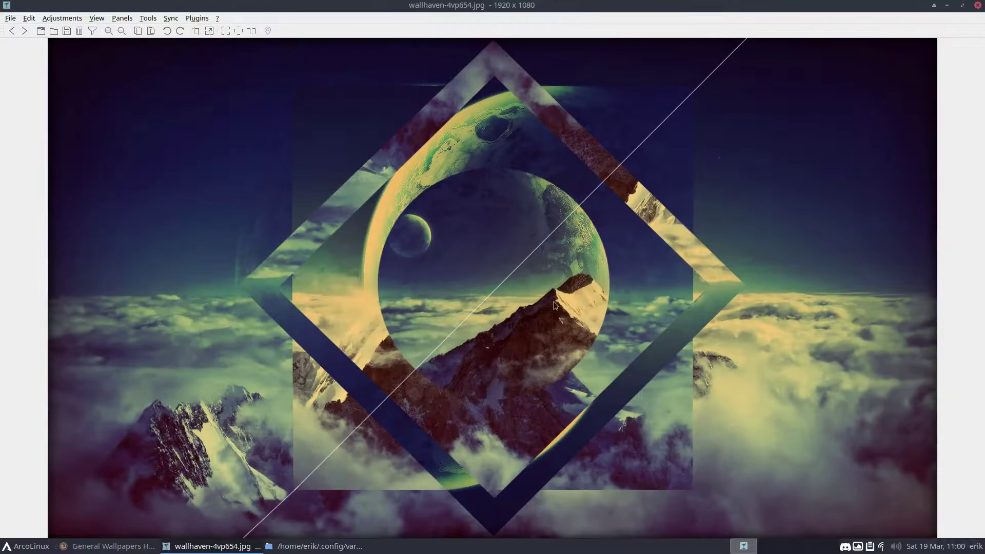
pyautogui.moveTo(532, 5); pyautogui.dragTo(649, 165)
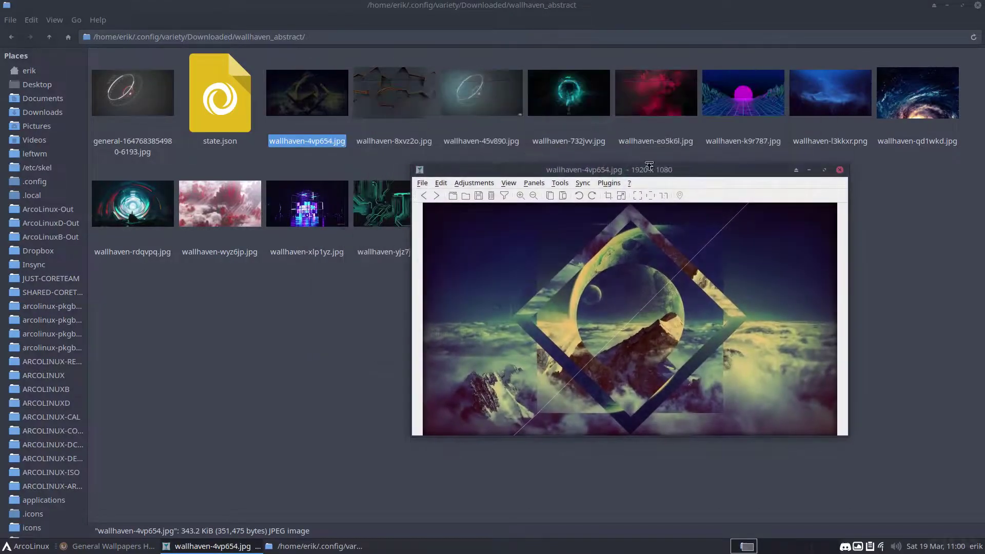
# Step: Trash the other wallpapers, skipping wallhaven-eo5k6l.jpg and wallhaven-rdqvpq.jpg, with confirmation prompts disabled, then close nomacs
pyautogui.press('Delete')
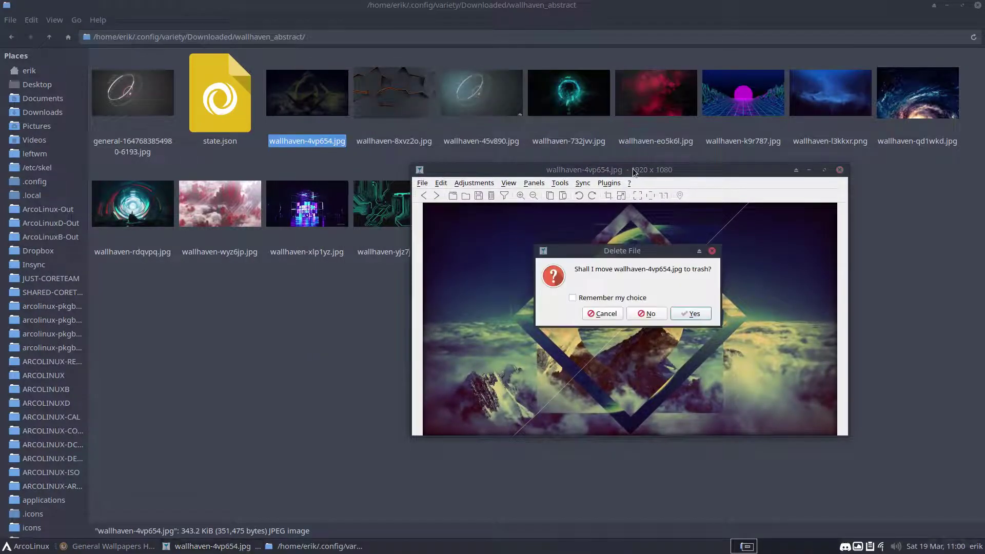
pyautogui.click(573, 297)
pyautogui.click(689, 314)
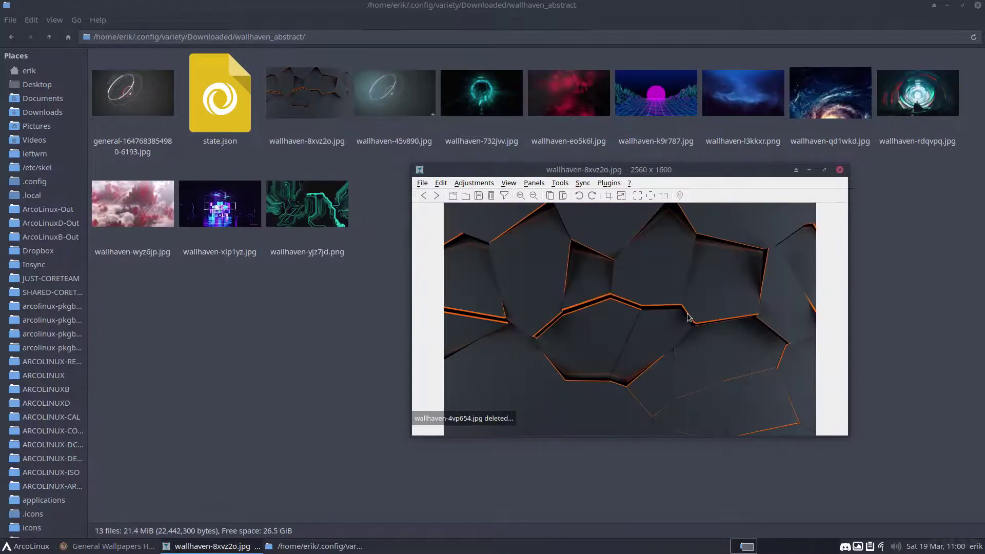
pyautogui.press('Delete')
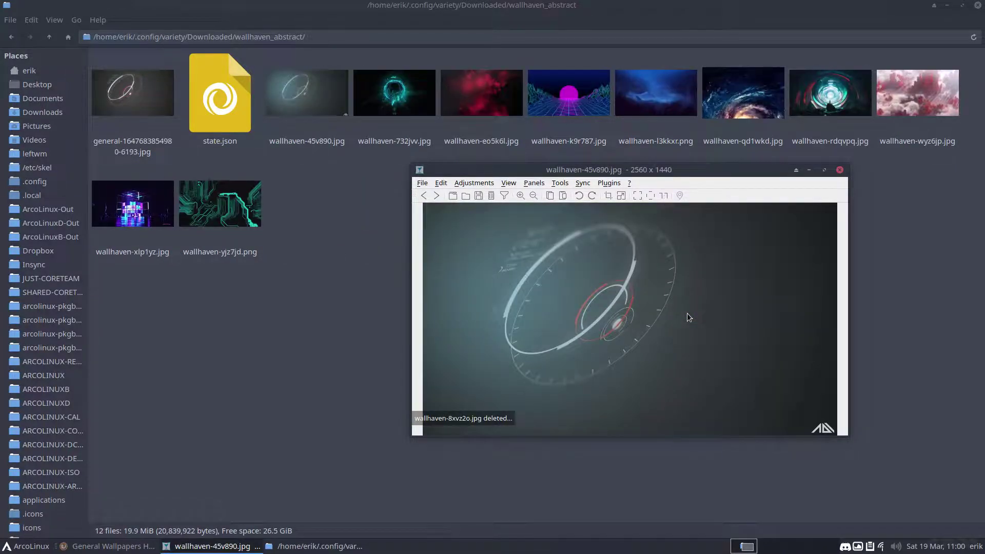
pyautogui.press('Delete')
pyautogui.press('Delete')
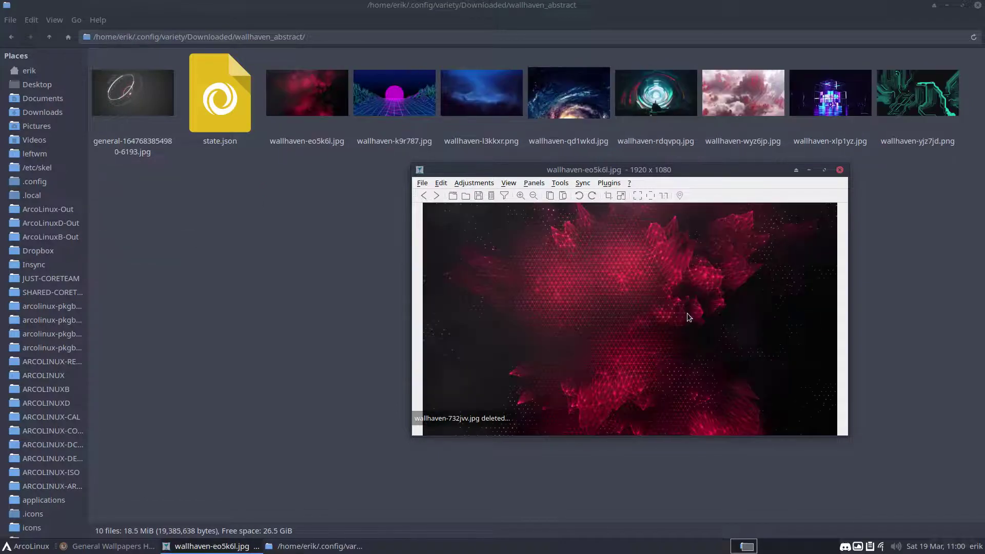
pyautogui.press('Right')
pyautogui.press('Delete')
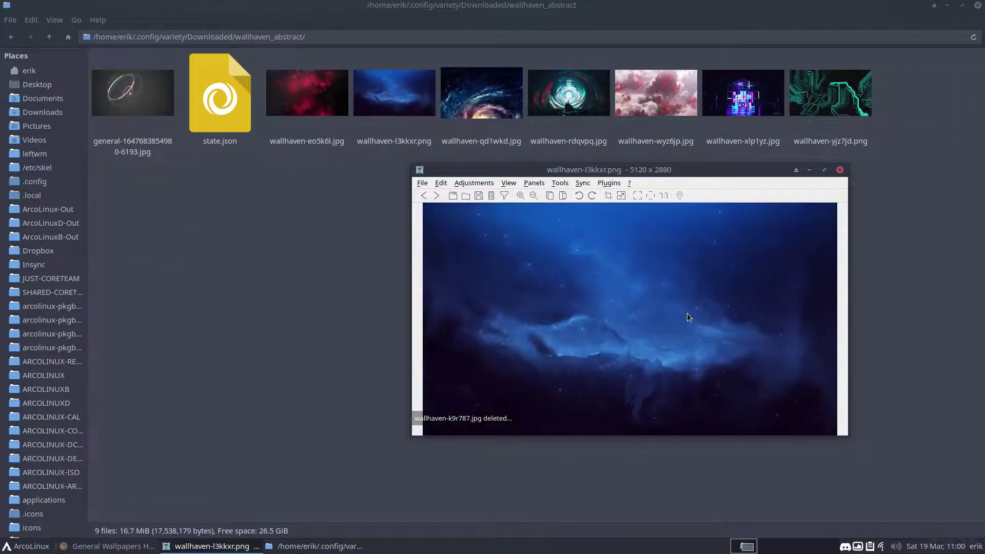
pyautogui.press('Delete')
pyautogui.press('Delete')
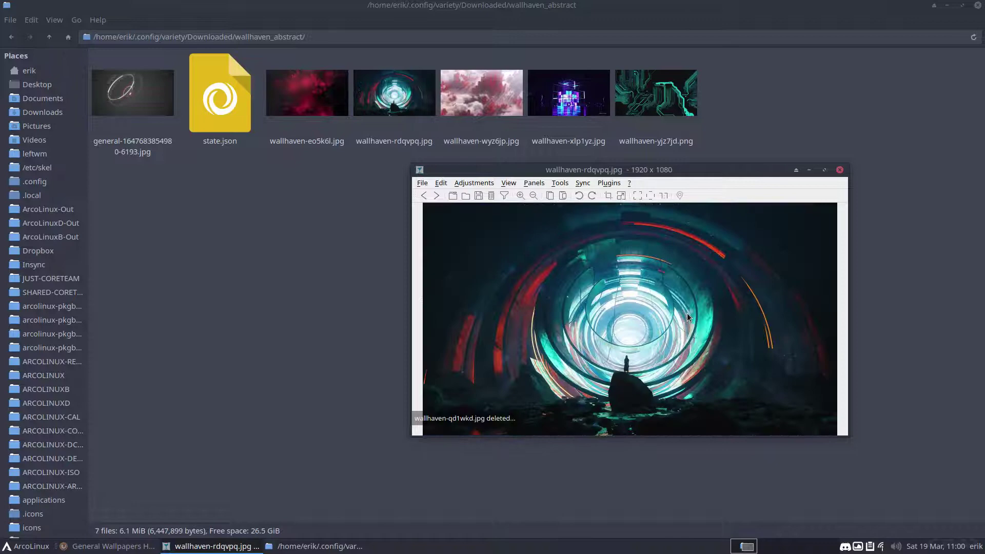
pyautogui.press('Right')
pyautogui.press('Delete')
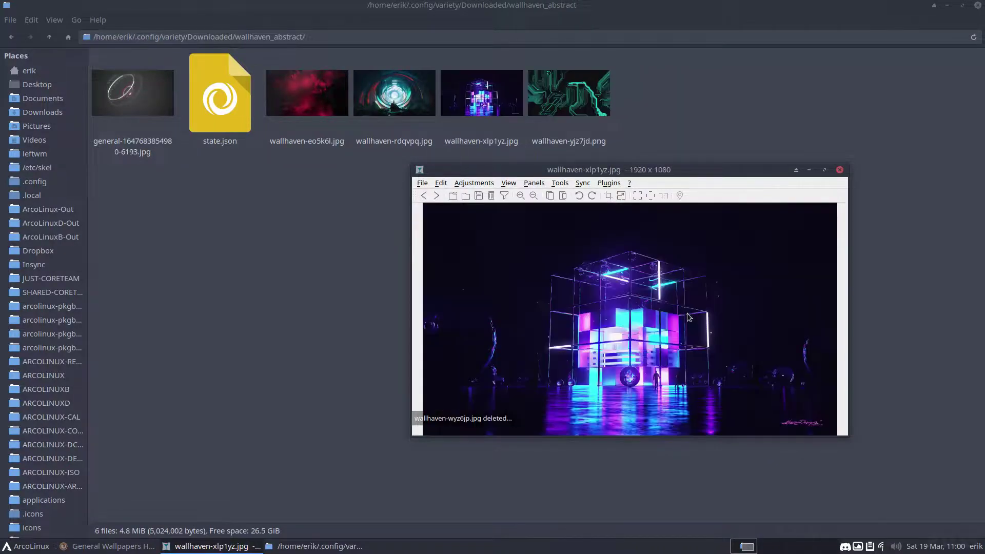
pyautogui.press('Delete')
pyautogui.press('Delete')
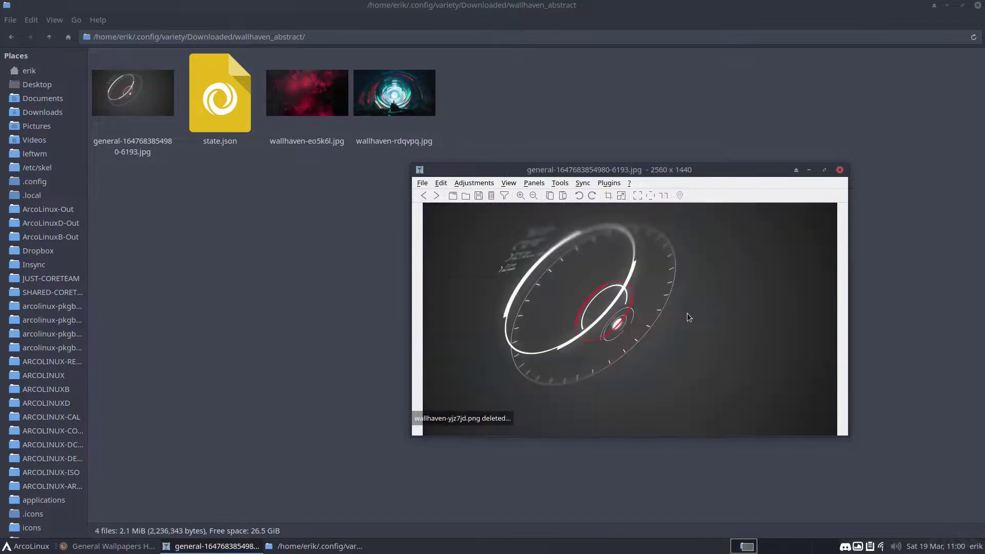
pyautogui.click(840, 171)
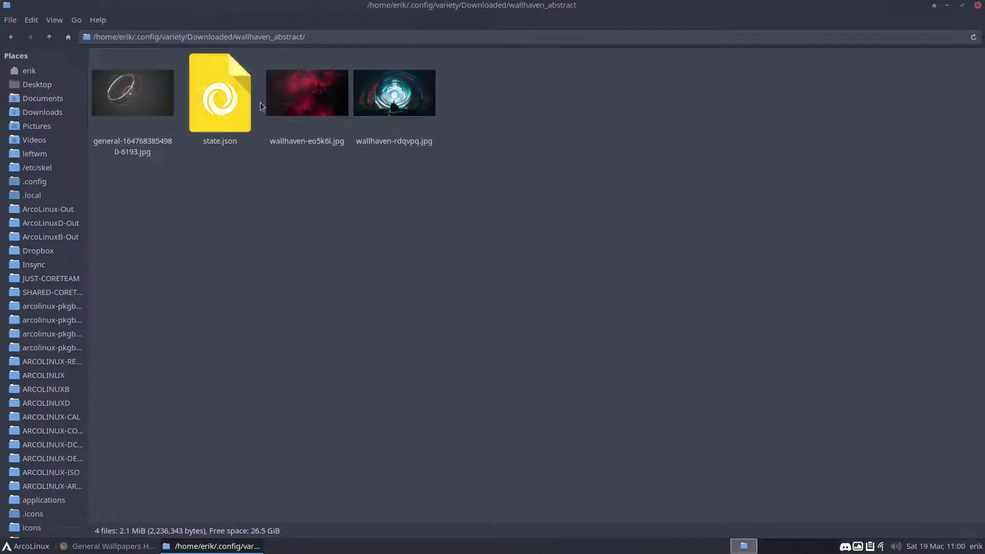
# Step: Prune wallhaven_random to two images, deleting wallhaven-0w1drq.jpg, wallhaven-4g3gk3.jpg and others, then close the viewer
pyautogui.click(51, 37)
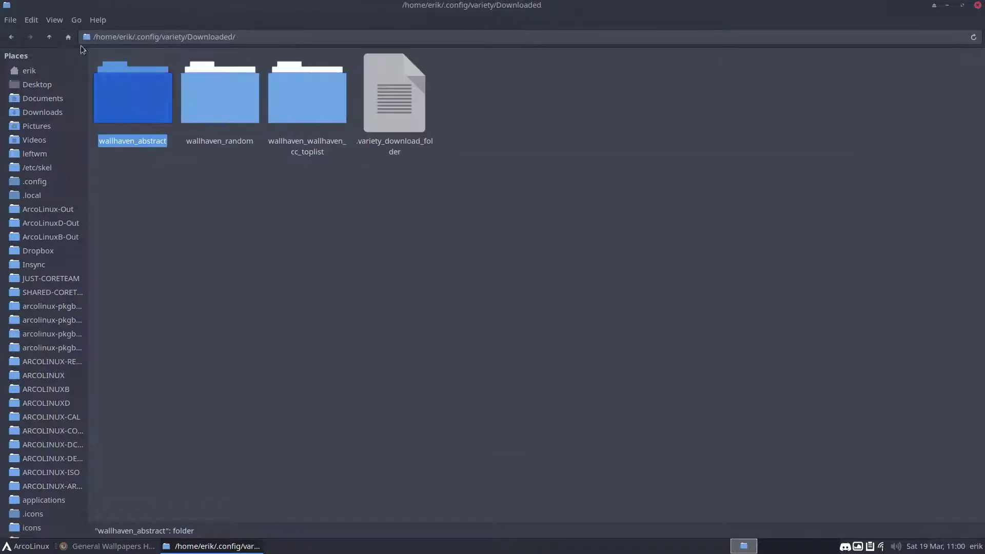
pyautogui.doubleClick(226, 103)
pyautogui.doubleClick(221, 94)
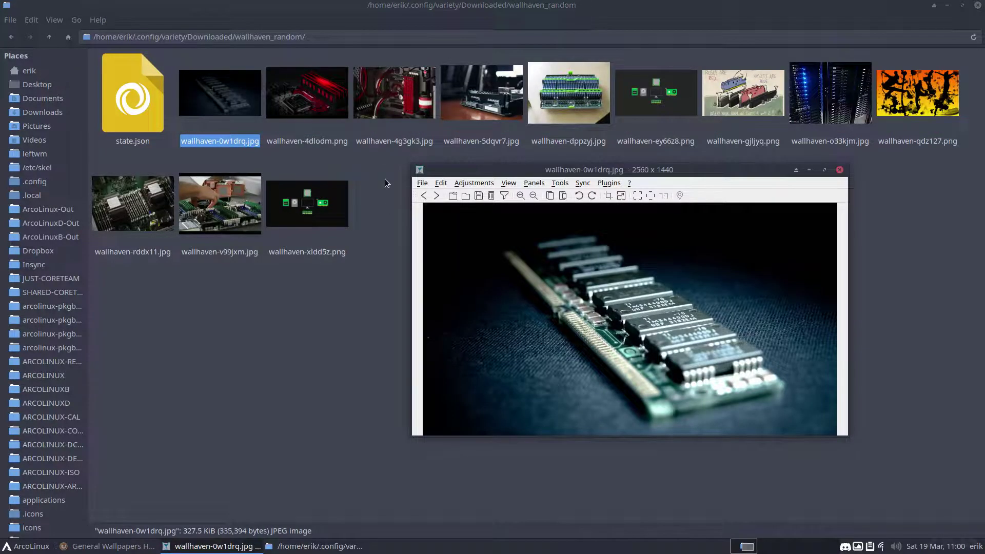
pyautogui.press('Delete')
pyautogui.press('Right')
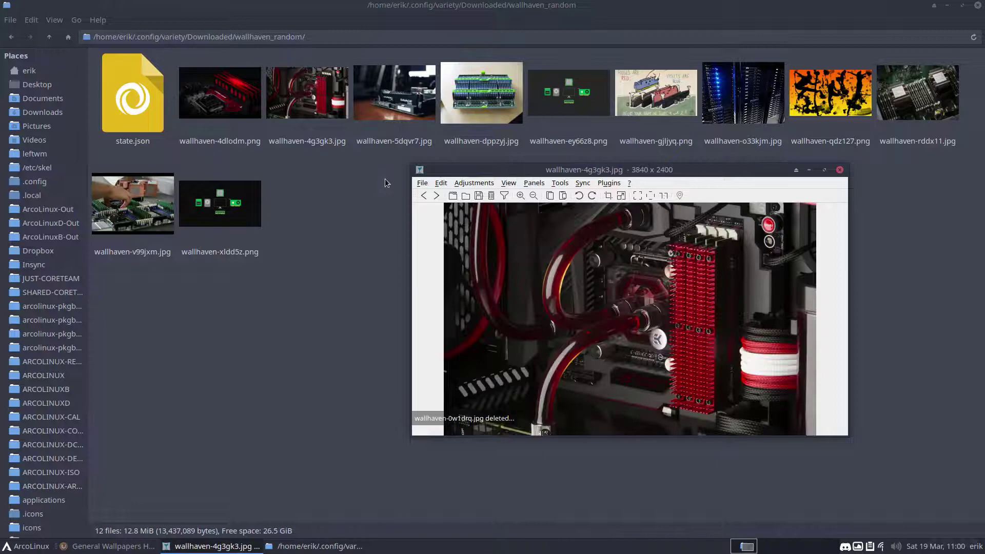
pyautogui.press('Delete')
pyautogui.press('Right')
pyautogui.press('Delete')
pyautogui.press('Delete')
pyautogui.press('Delete')
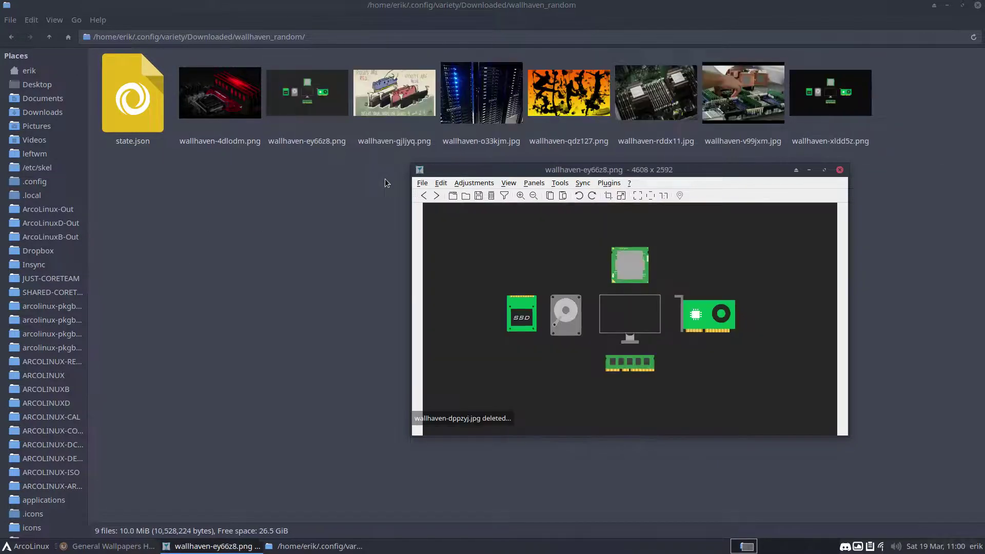
pyautogui.press('Delete')
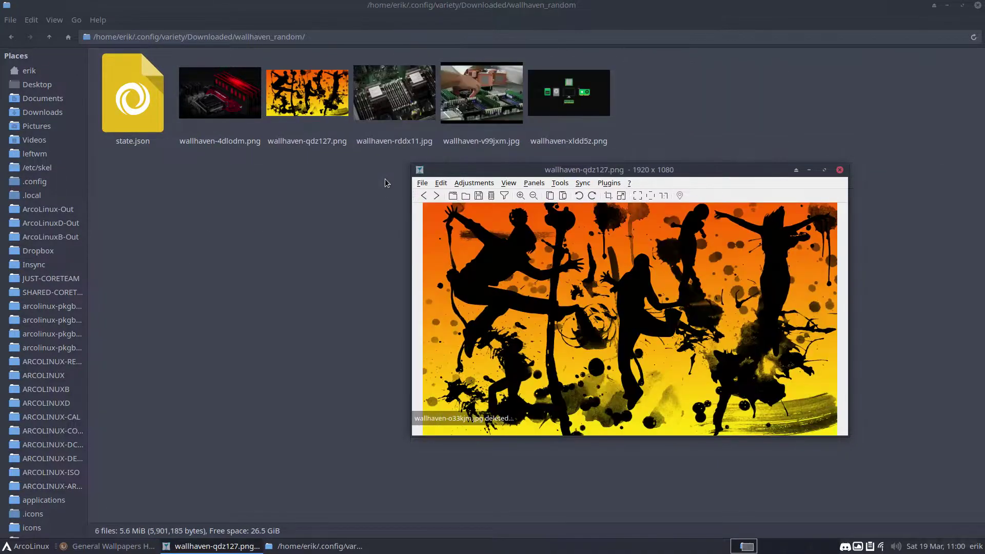
pyautogui.press('Right')
pyautogui.press('Delete')
pyautogui.press('Delete')
pyautogui.press('Delete')
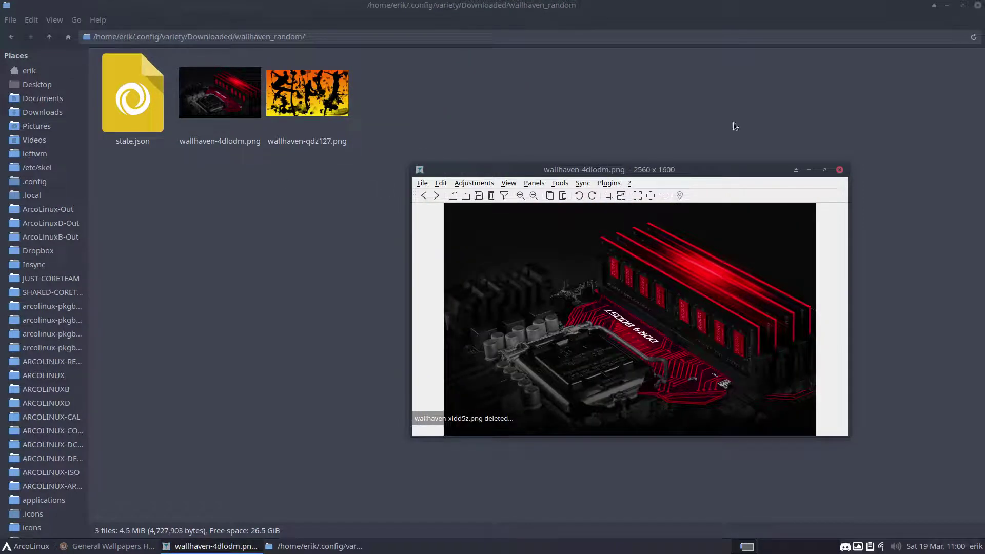
pyautogui.click(840, 169)
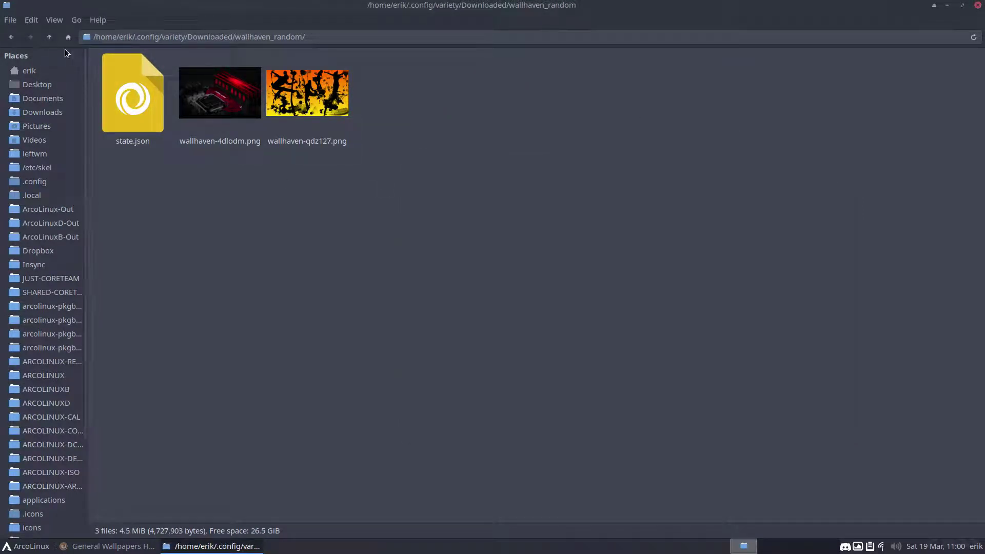
# Step: In wallhaven_wallhaven_cc_toplist, delete wallhaven-6ozg3x.jpg and the following unwanted wallpapers
pyautogui.click(49, 36)
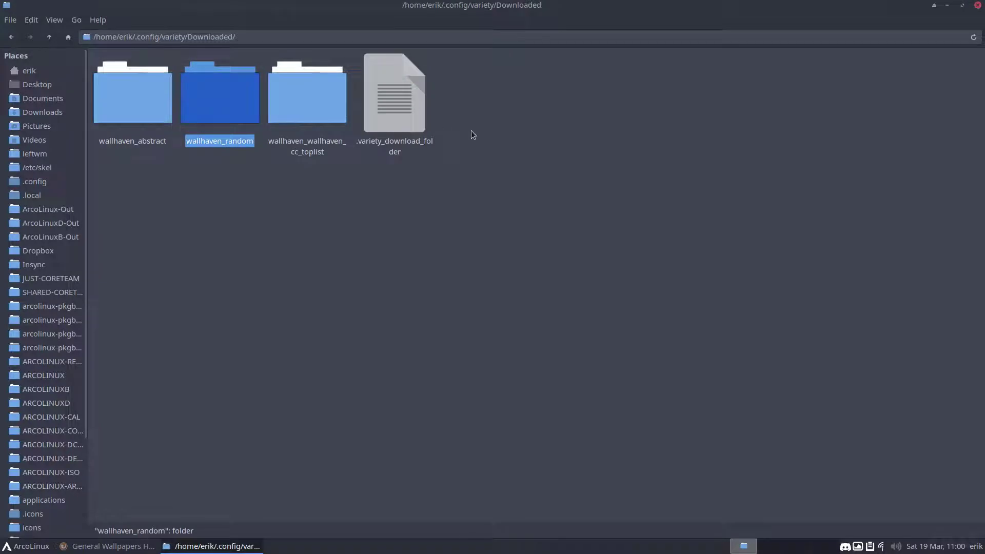
pyautogui.doubleClick(322, 108)
pyautogui.click(243, 105)
pyautogui.doubleClick(242, 105)
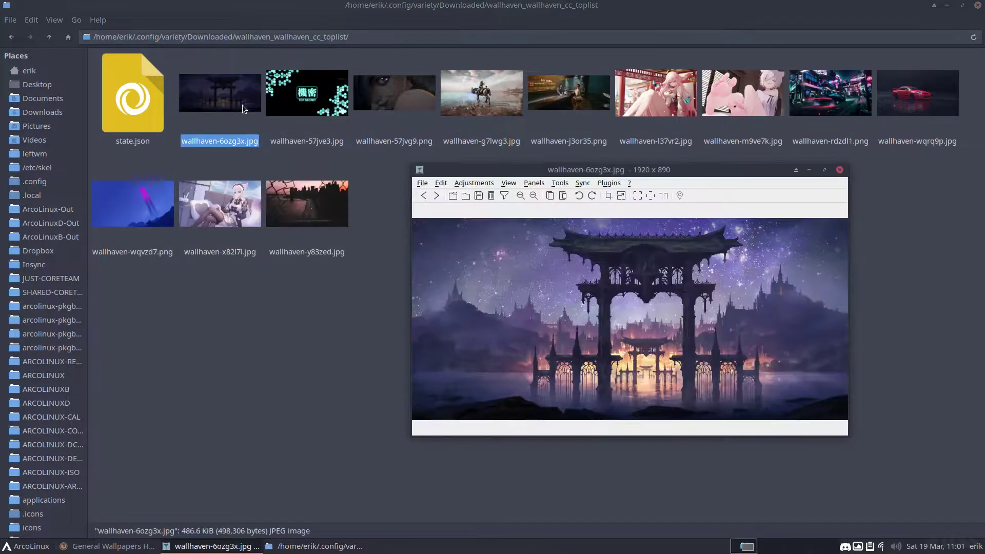
pyautogui.press('Delete')
pyautogui.press('Delete')
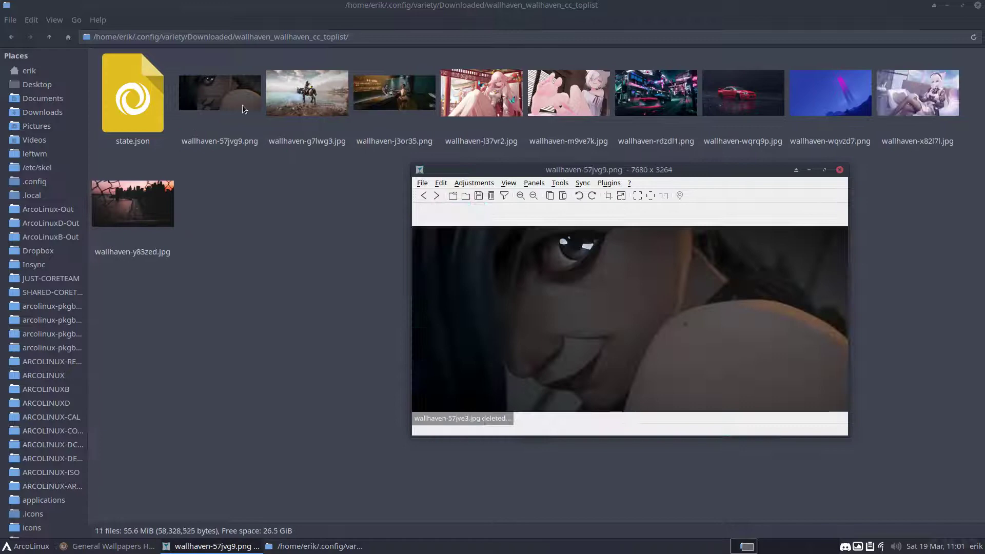
pyautogui.press('Delete')
pyautogui.press('Delete')
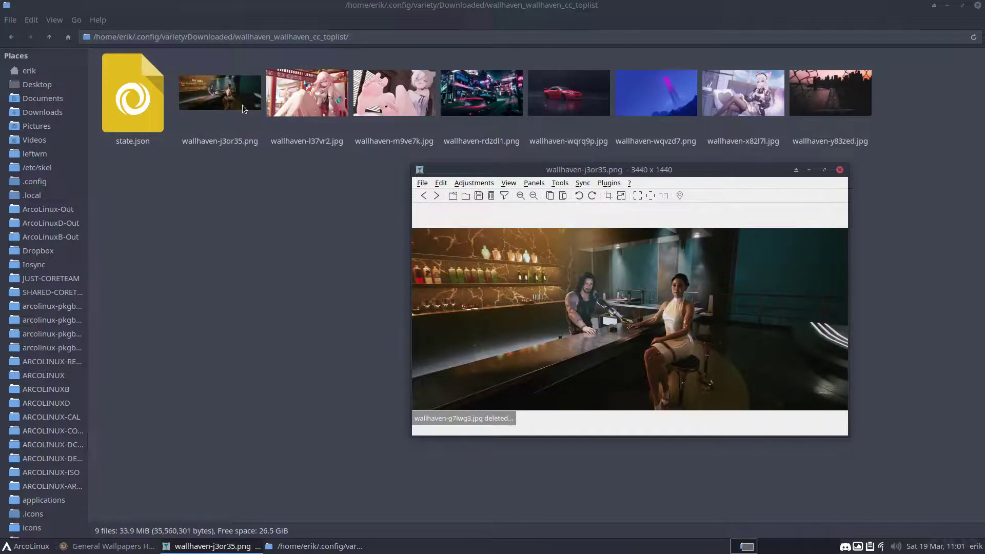
pyautogui.press('Delete')
pyautogui.press('Delete')
pyautogui.press('Delete')
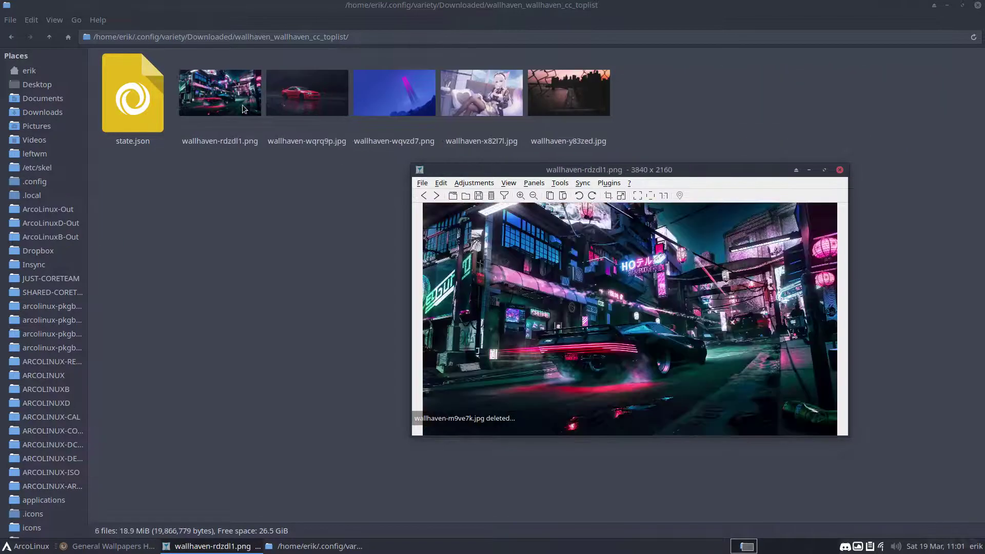
pyautogui.press('Delete')
pyautogui.press('Delete')
pyautogui.press('Delete')
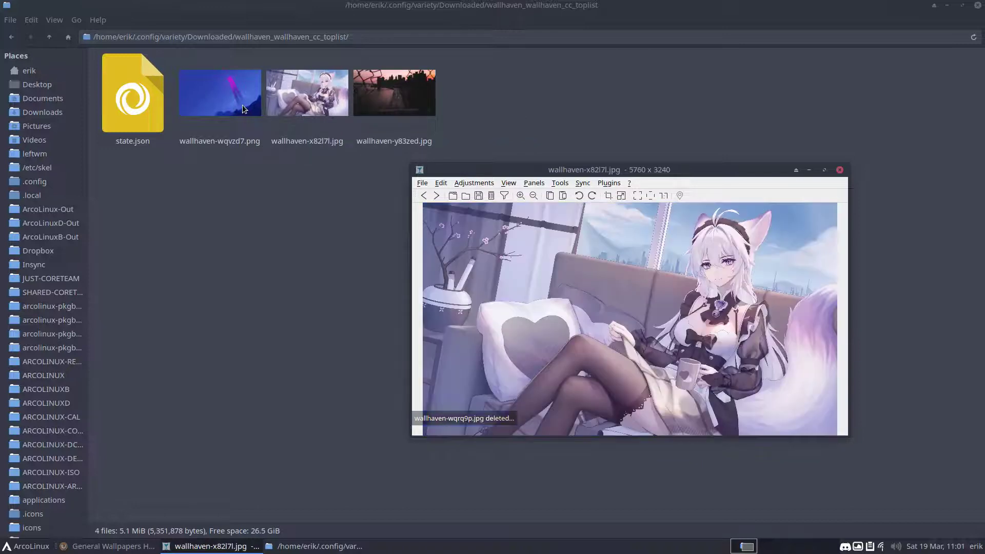
pyautogui.press('Delete')
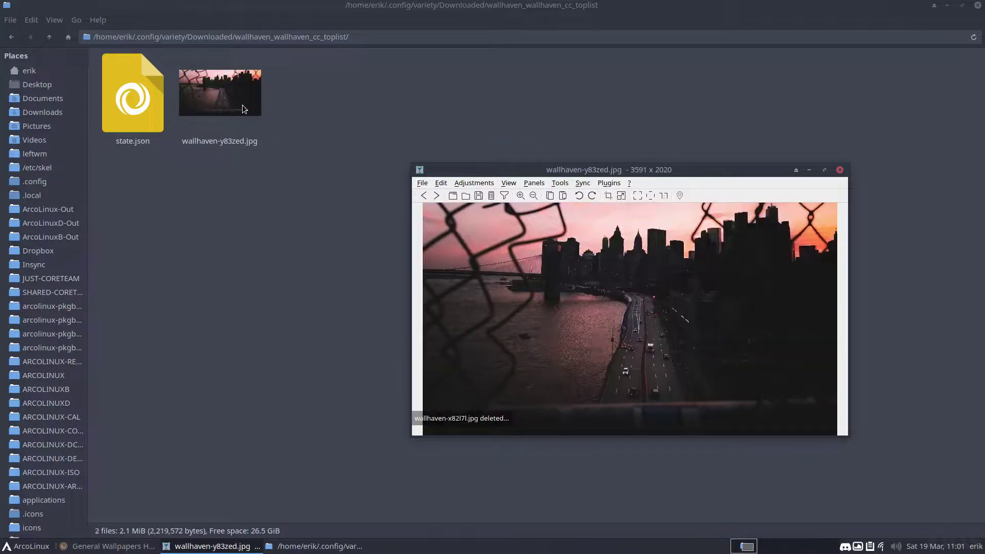
# Step: Close nomacs and the file manager, then open Variety's Wallpaper Selector from the tray
pyautogui.click(840, 169)
pyautogui.click(978, 5)
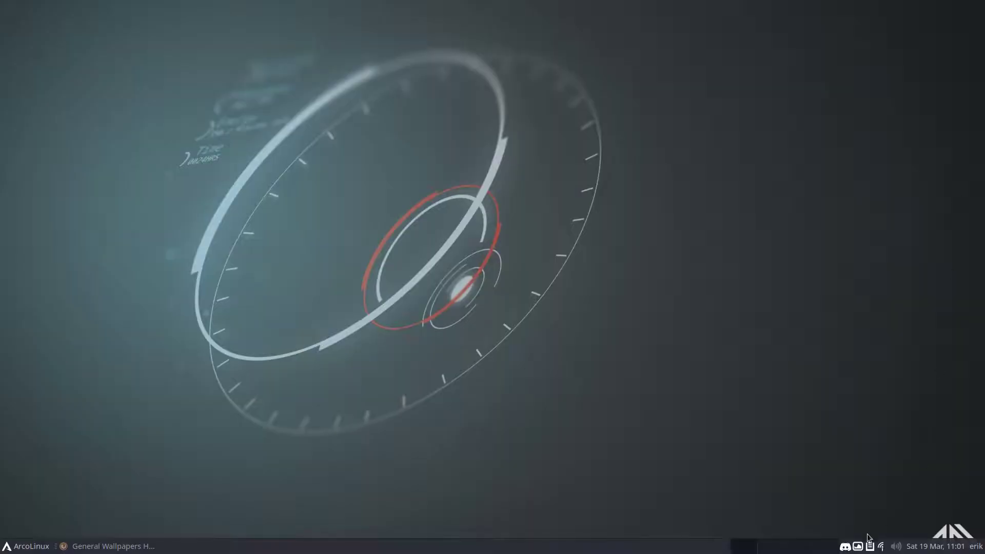
pyautogui.click(858, 547)
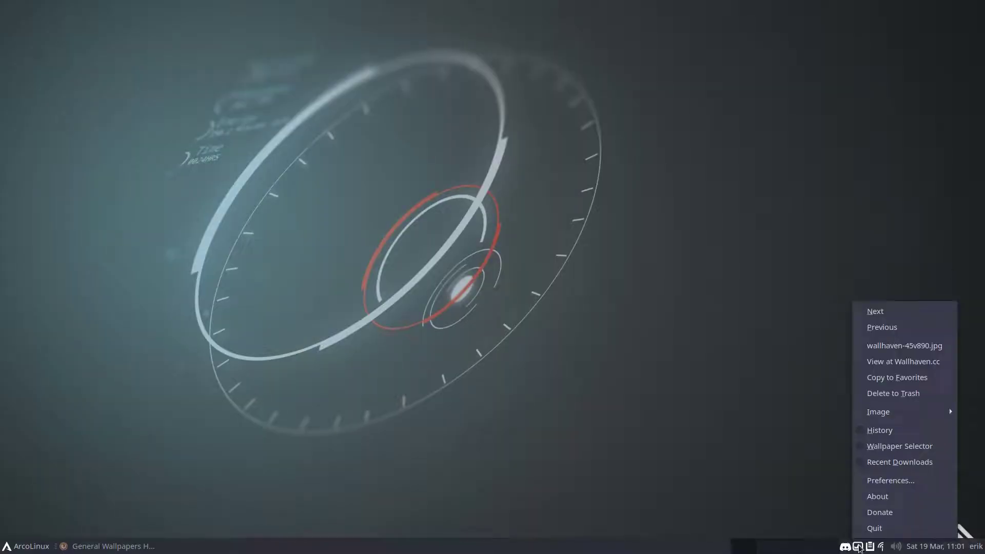
pyautogui.click(873, 446)
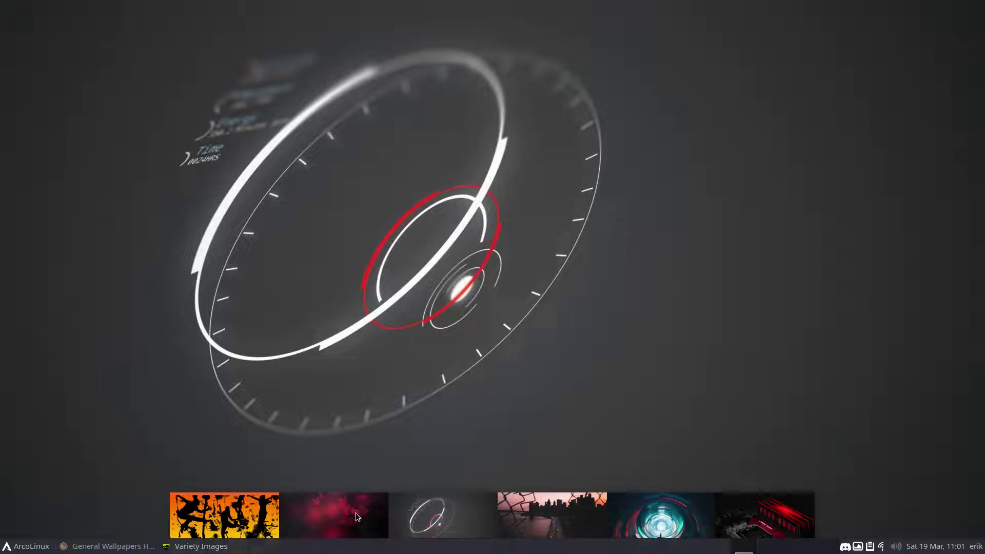
# Step: Preview the classroom and colourful plant wallpapers, then pick the grey circle image
pyautogui.scroll(1, 357, 517)
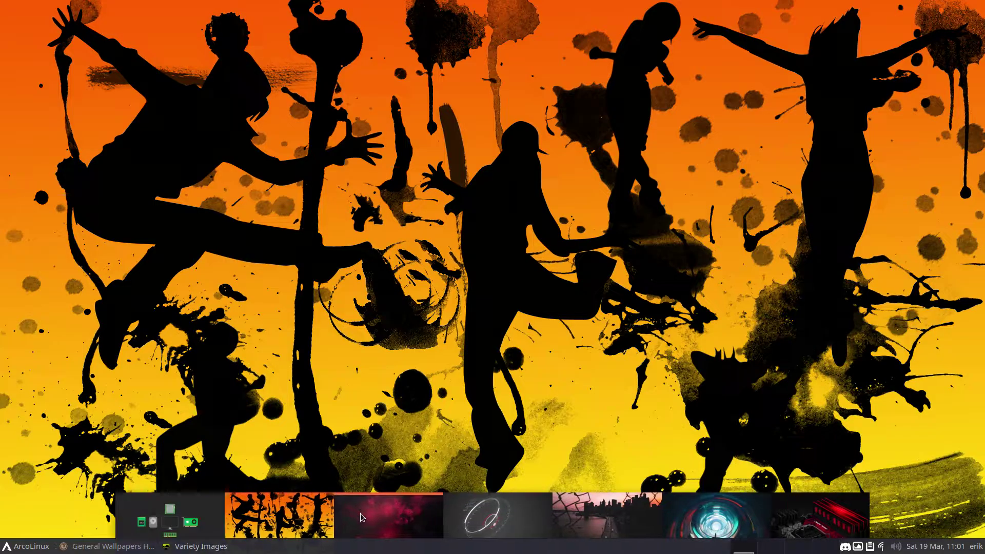
pyautogui.scroll(1, 377, 514)
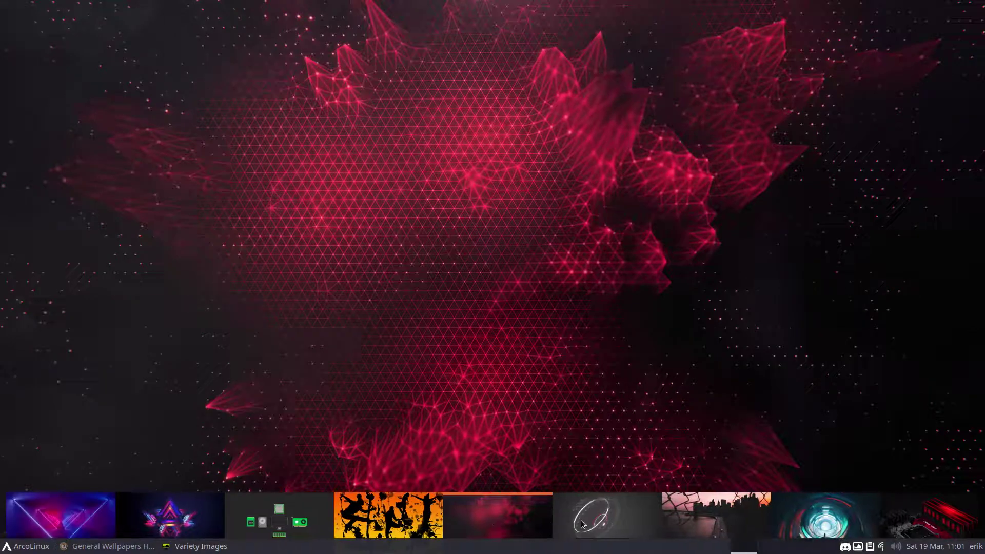
pyautogui.scroll(1, 585, 521)
pyautogui.scroll(1, 154, 522)
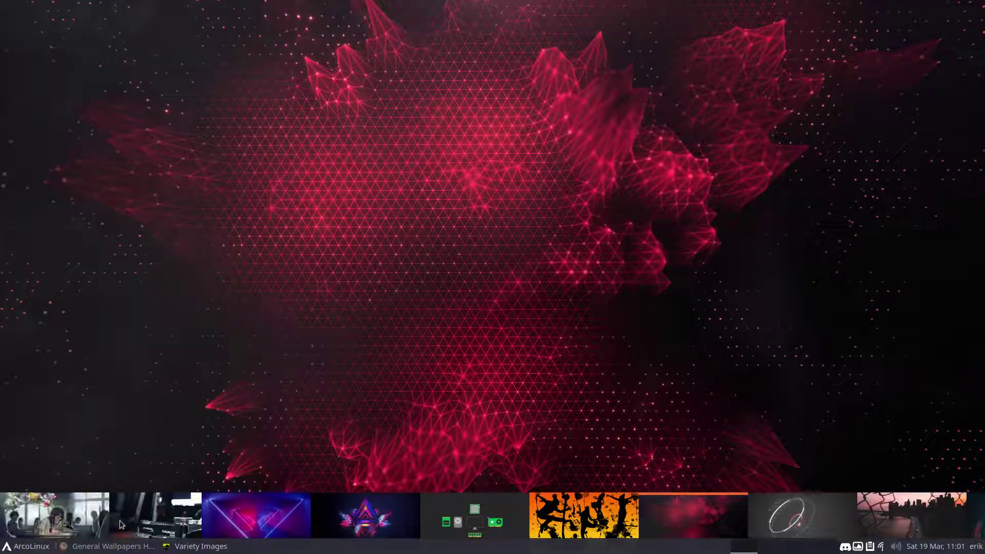
pyautogui.scroll(1, 90, 533)
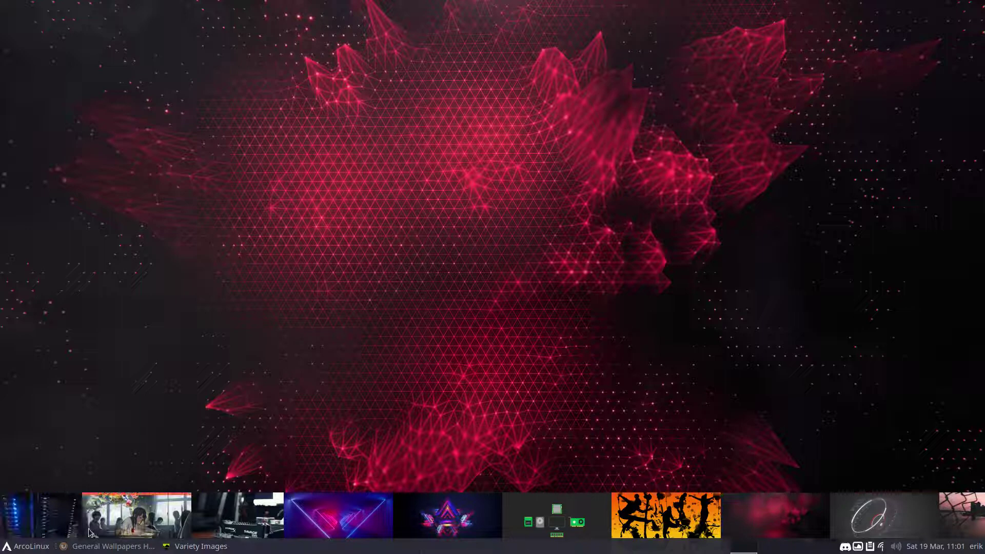
pyautogui.click(90, 533)
pyautogui.scroll(1, 147, 525)
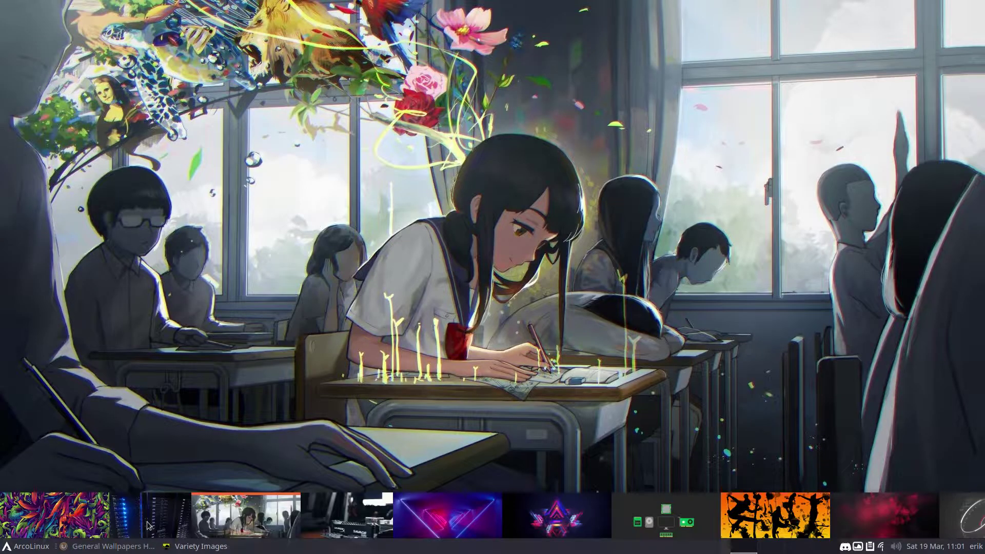
pyautogui.click(49, 525)
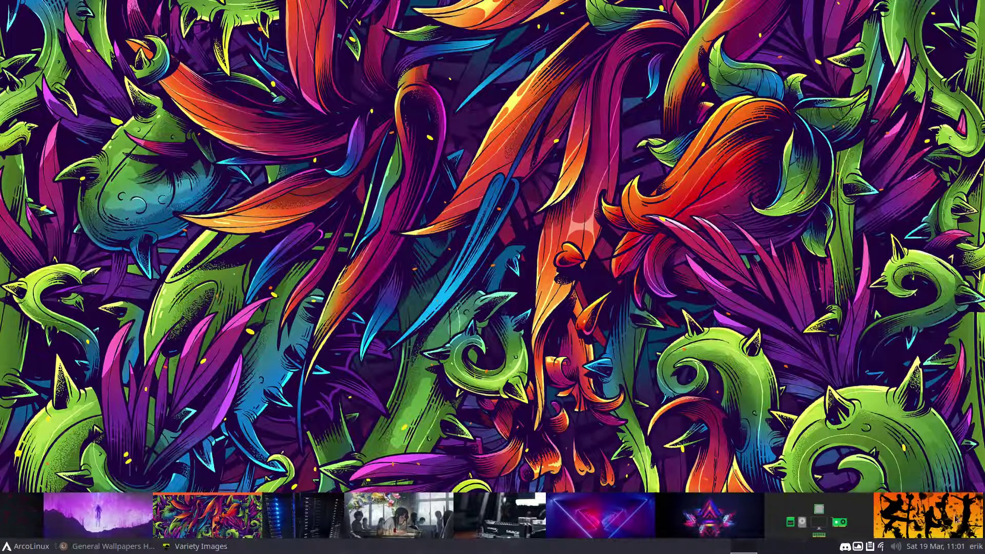
pyautogui.click(720, 526)
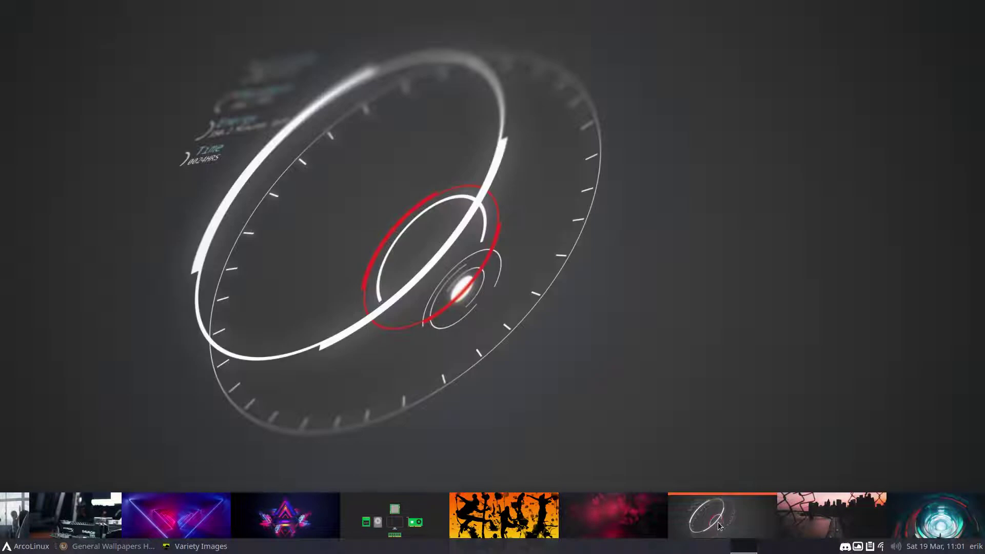
# Step: Close the wallpaper selector and resume Variety's regular wallpaper changes
pyautogui.rightClick(720, 526)
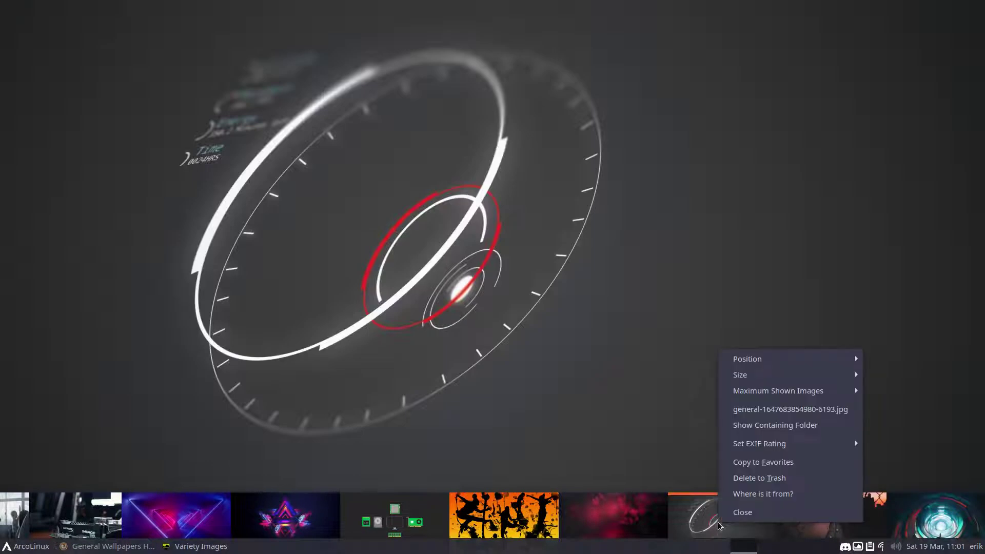
pyautogui.click(821, 514)
pyautogui.click(858, 546)
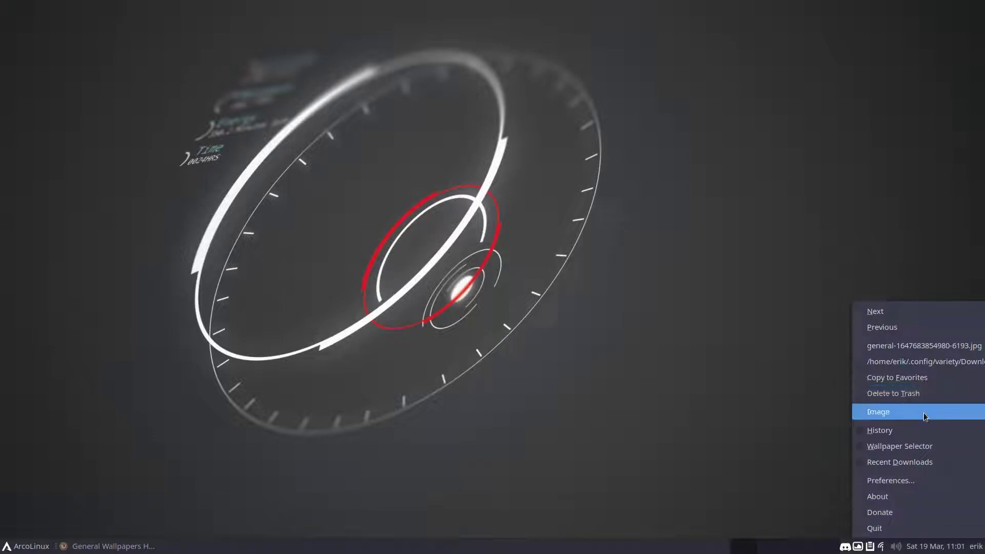
pyautogui.moveTo(924, 413)
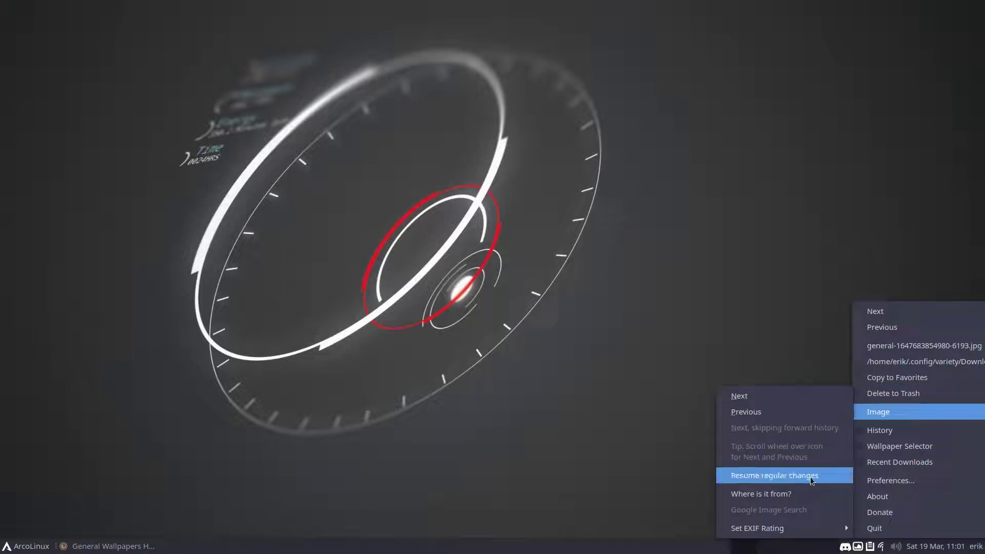
pyautogui.click(784, 475)
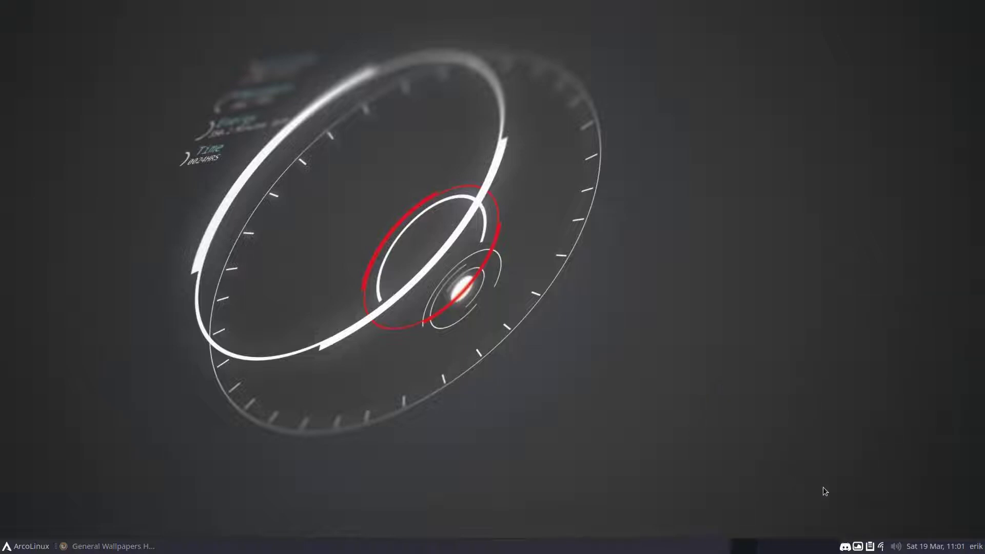
# Step: In Variety Preferences, toggle Start on login, keep the interval in hours, and close
pyautogui.click(858, 546)
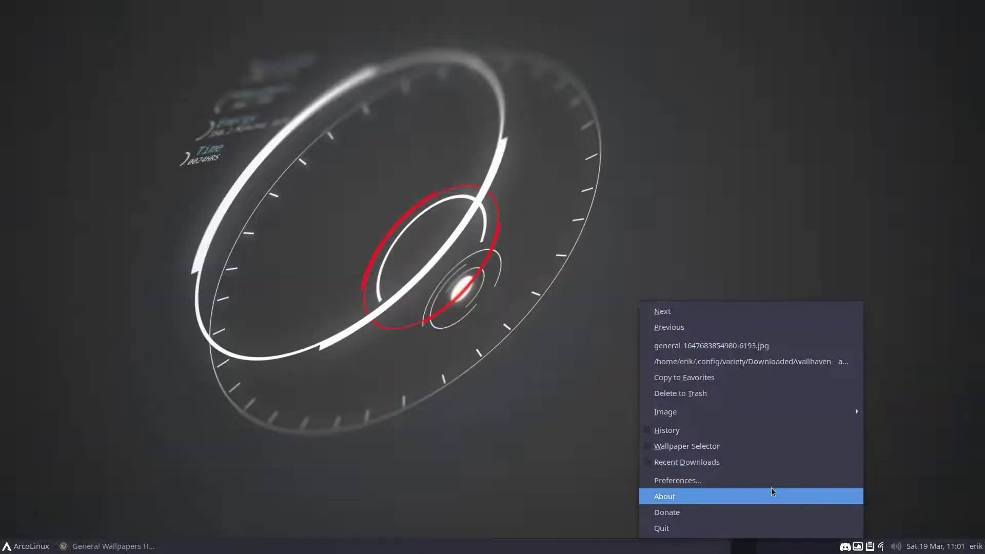
pyautogui.click(751, 483)
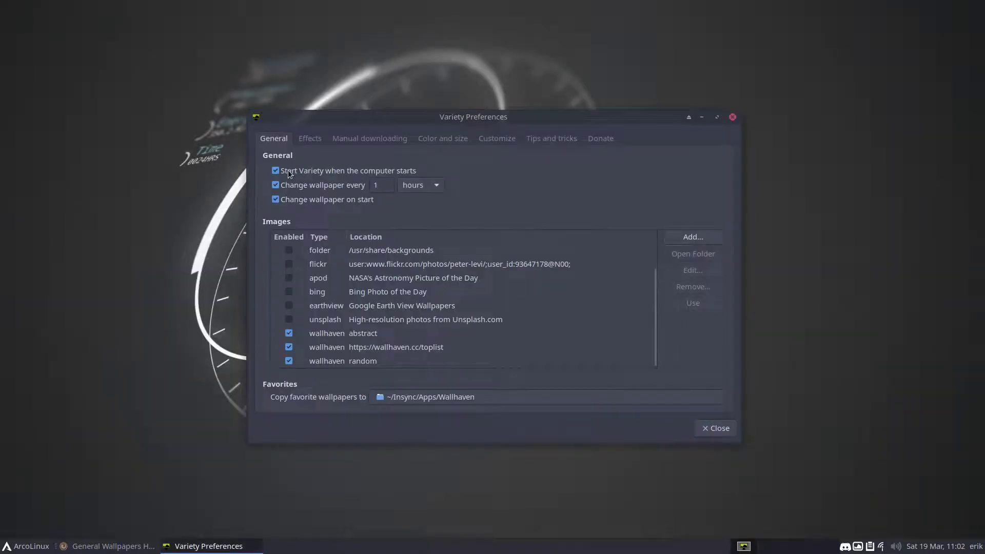
pyautogui.click(405, 173)
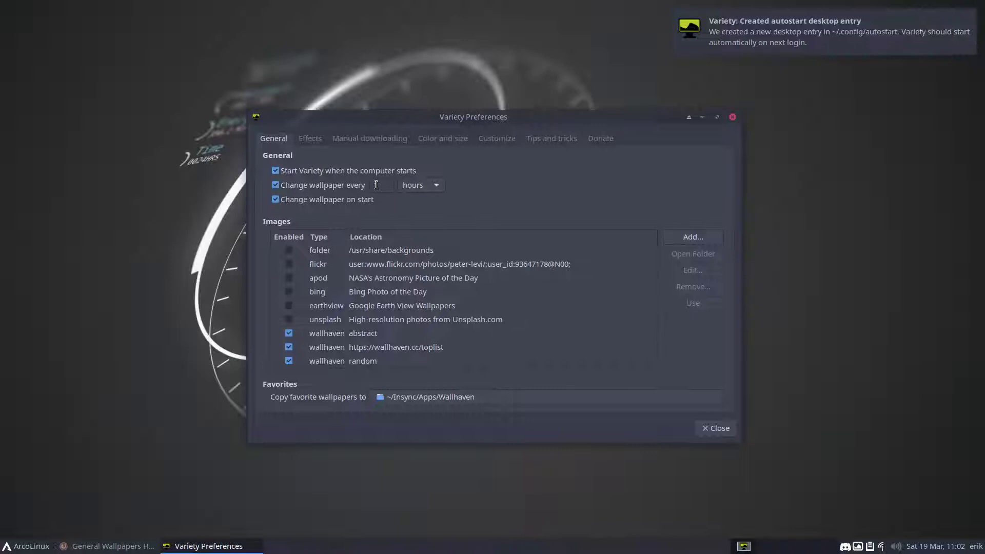
pyautogui.click(430, 185)
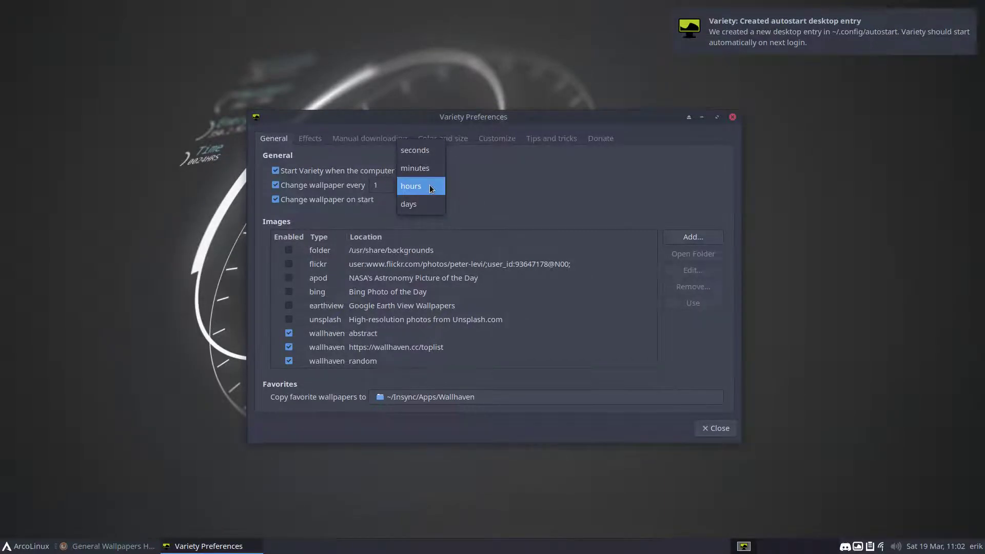
pyautogui.click(430, 186)
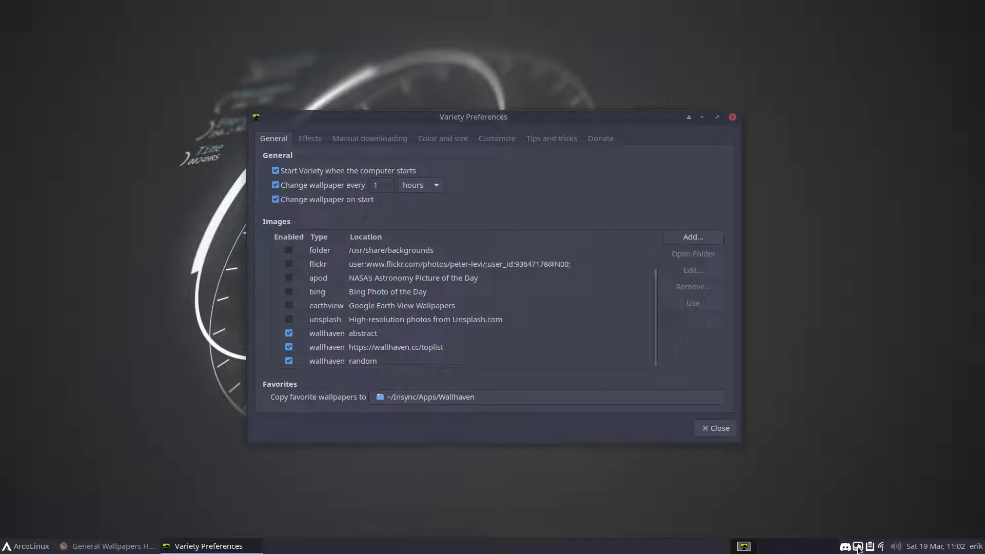
pyautogui.click(721, 428)
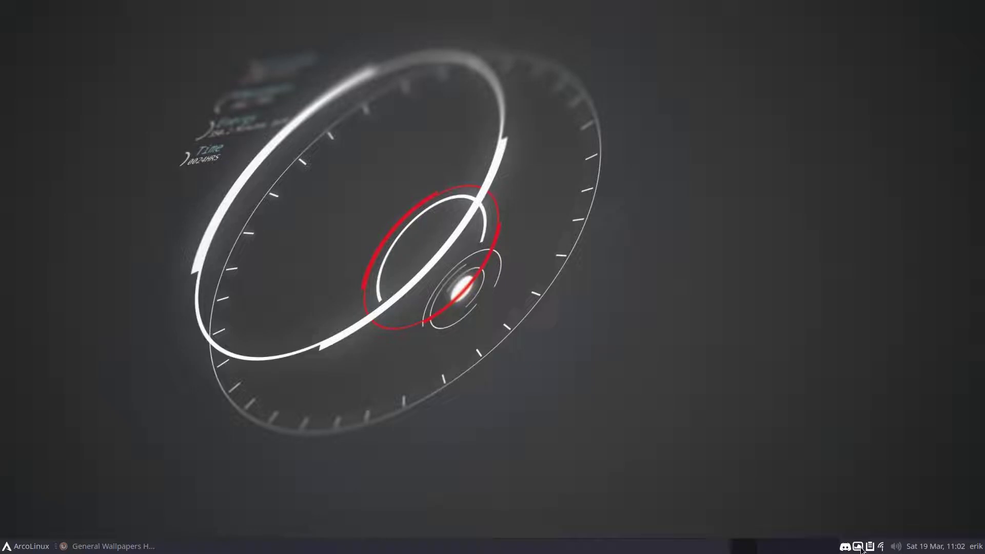
# Step: Run 'sudo pacman -R variety arcolinux-variety-git' in a terminal, enter the password and confirm
pyautogui.click(858, 547)
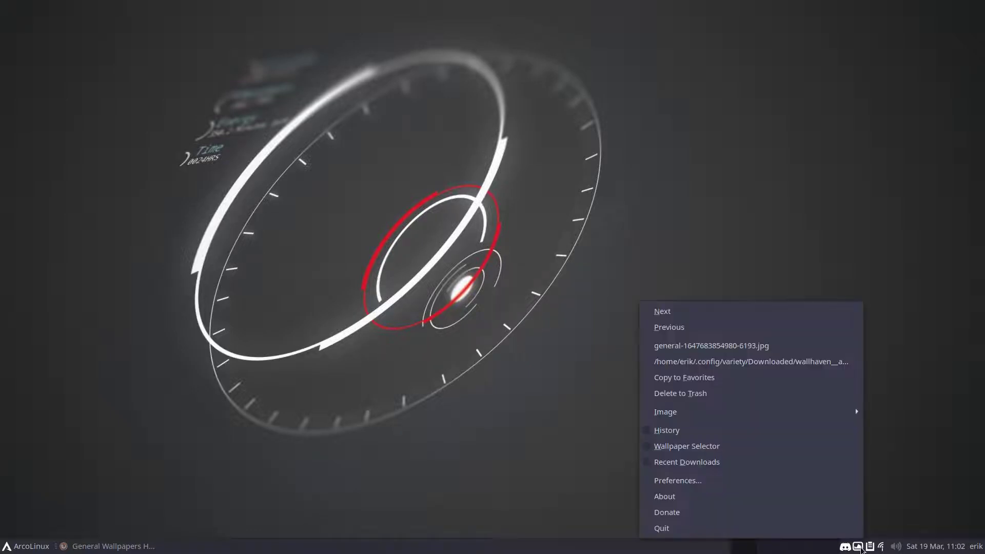
pyautogui.click(404, 301)
pyautogui.hotkey('ctrl', 'alt', 'Return')
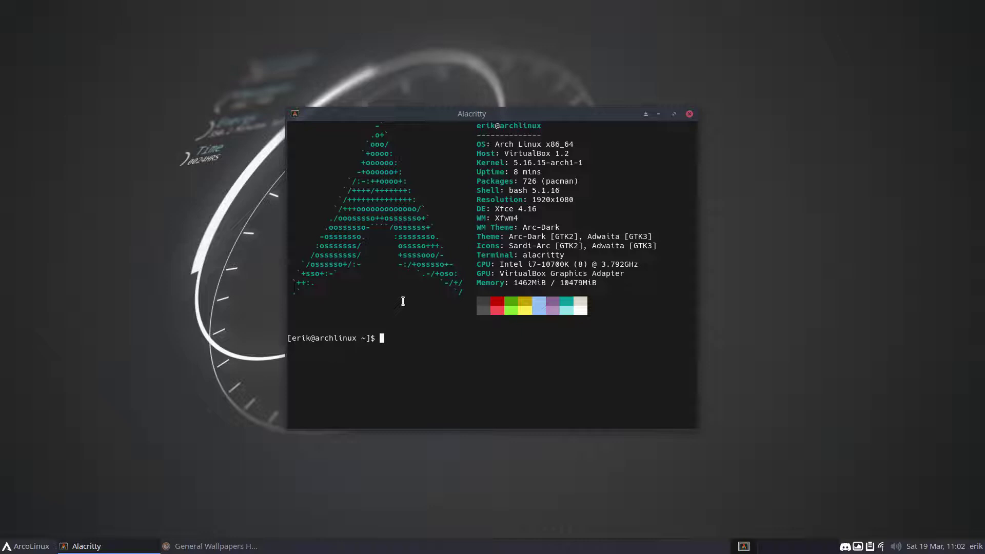
pyautogui.write('sudo pacman -R variety')
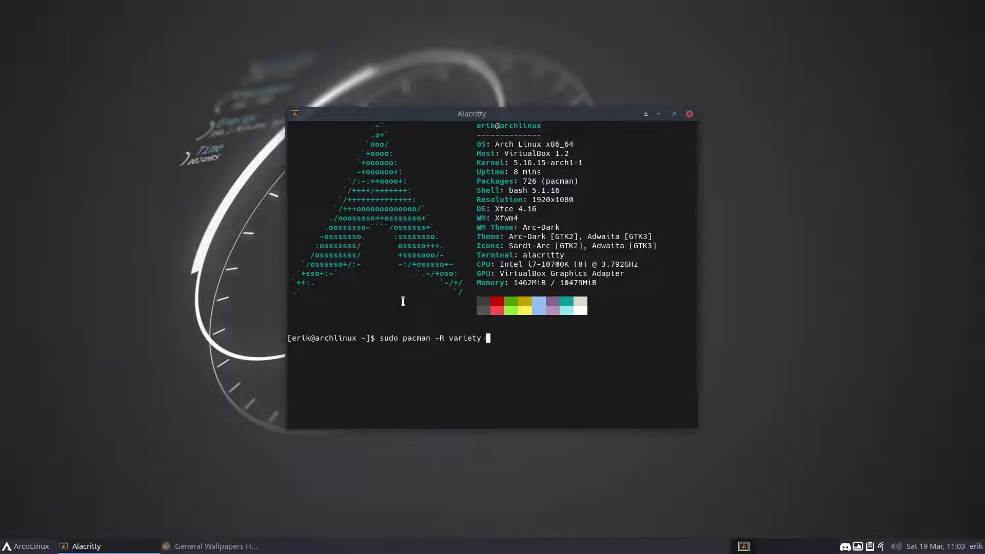
pyautogui.write(' aco')
pyautogui.press('BackSpace')
pyautogui.press('BackSpace')
pyautogui.write('rco')
pyautogui.press('Tab')
pyautogui.write('var')
pyautogui.press('Tab')
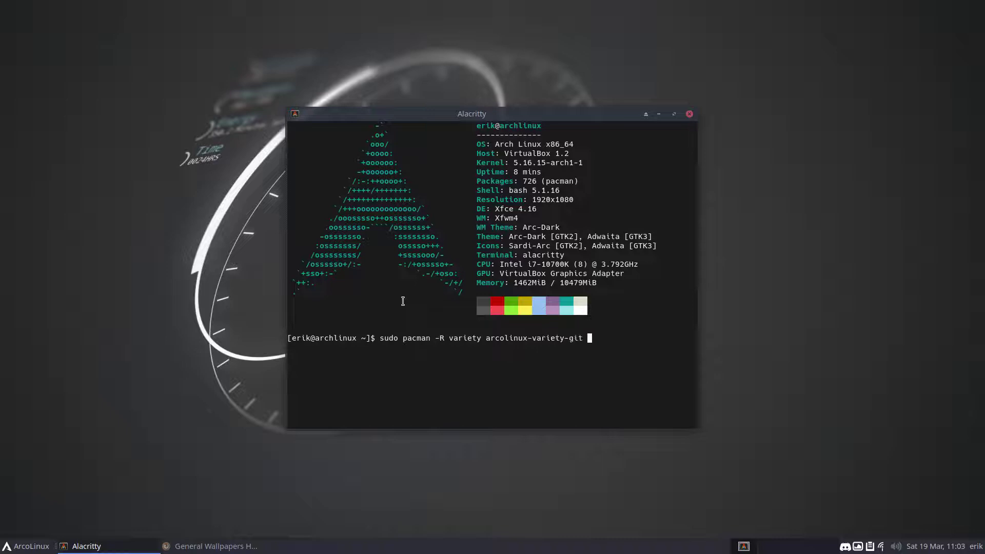
pyautogui.press('Return')
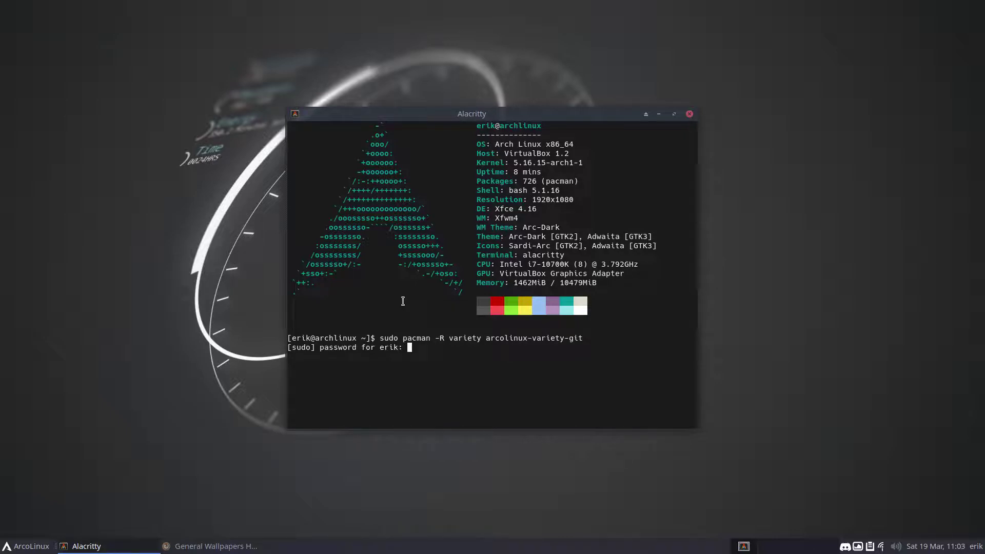
pyautogui.press('Return')
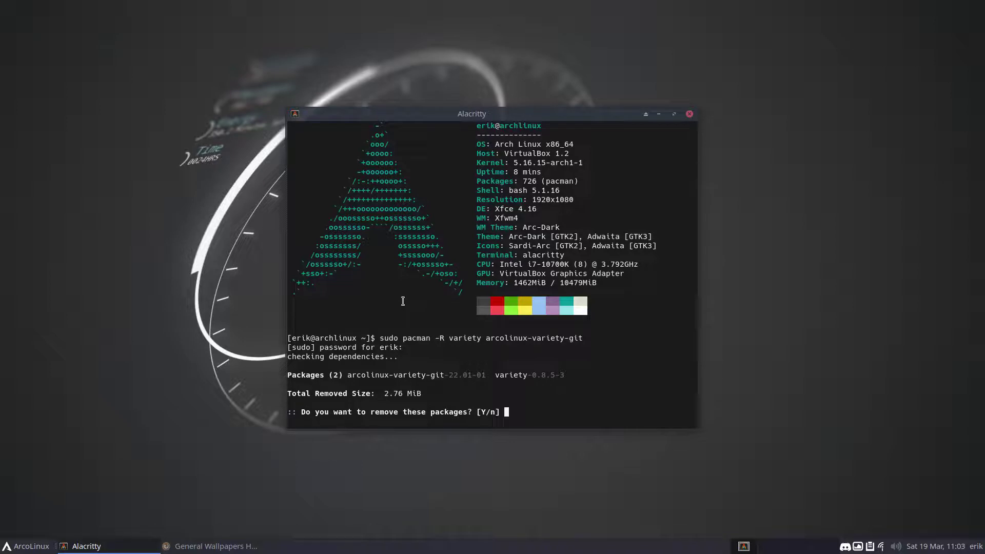
pyautogui.press('Return')
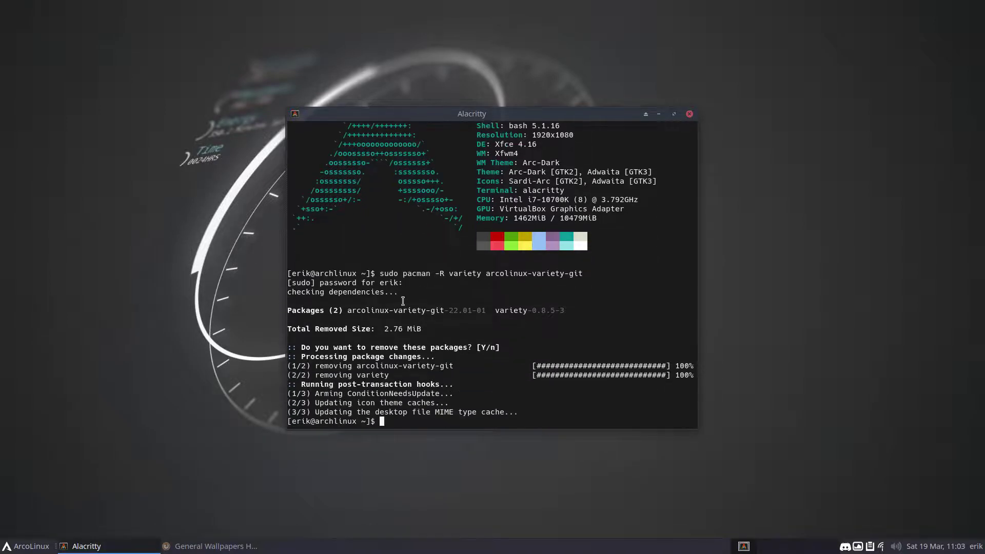
# Step: Close the terminal, quit Variety and Discord from the tray, and close Firefox
pyautogui.click(689, 114)
pyautogui.click(858, 546)
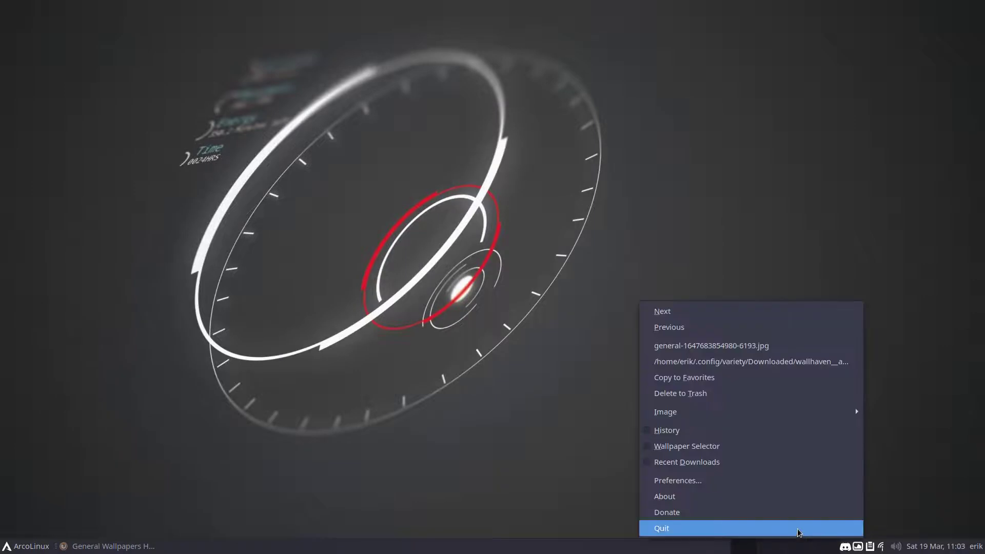
pyautogui.click(790, 529)
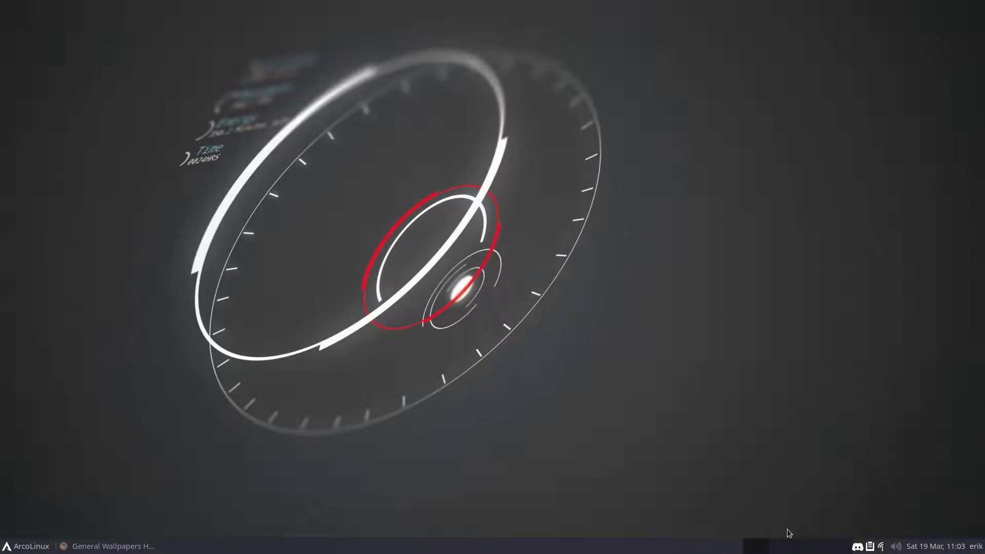
pyautogui.click(858, 547)
pyautogui.click(890, 532)
pyautogui.click(117, 550)
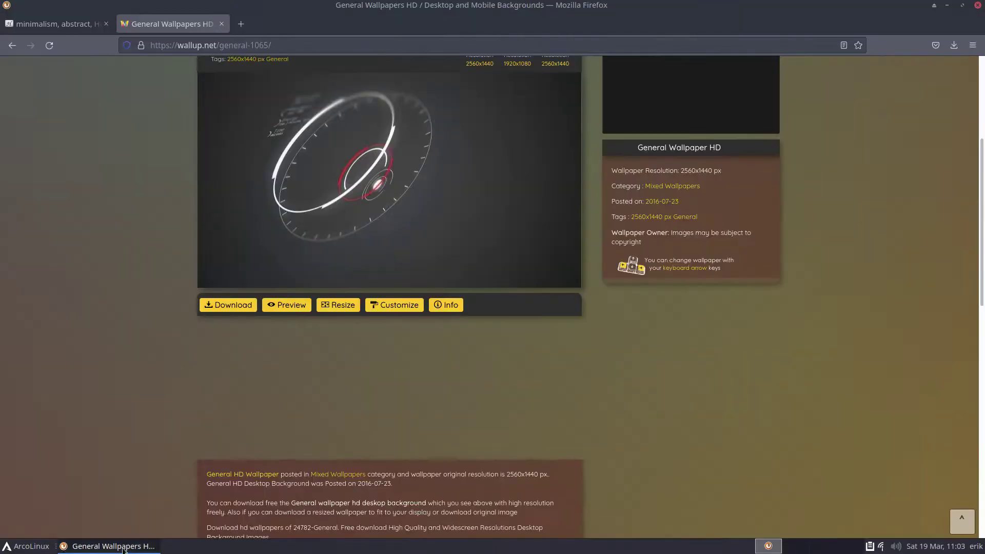
pyautogui.click(977, 6)
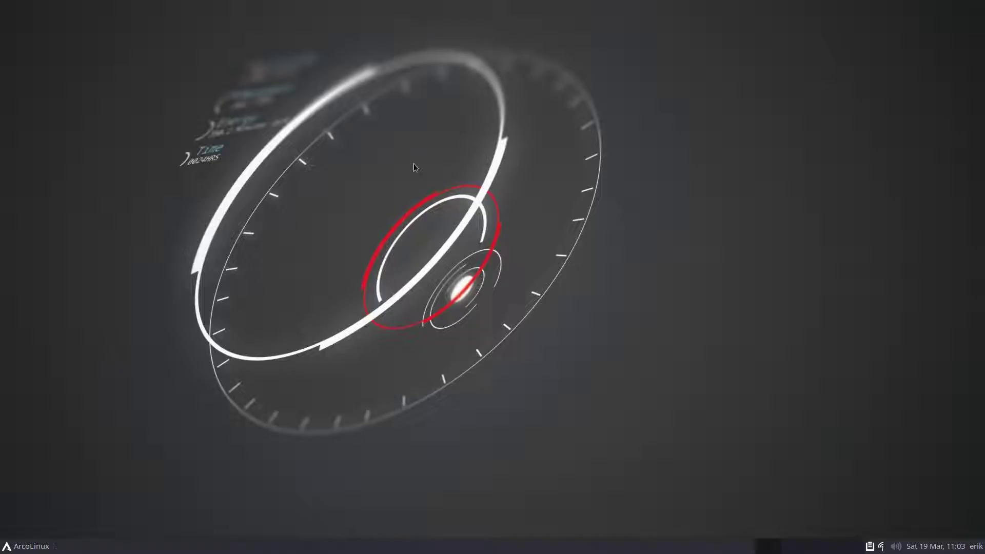
# Step: Browse to ~/.config/variety/Downloaded and select the three wallhaven folders
pyautogui.press('super+shift+Return')
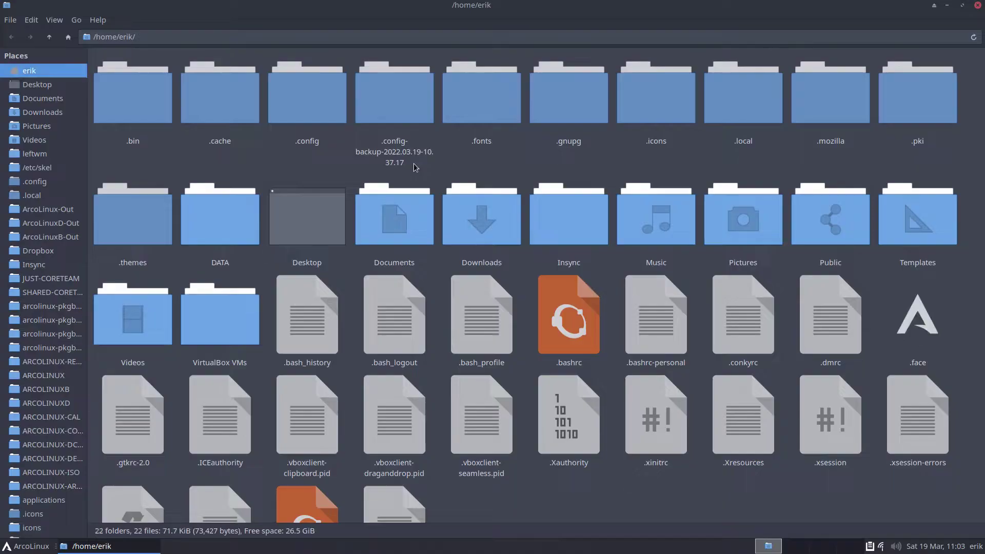
pyautogui.hotkey('ctrl', '-')
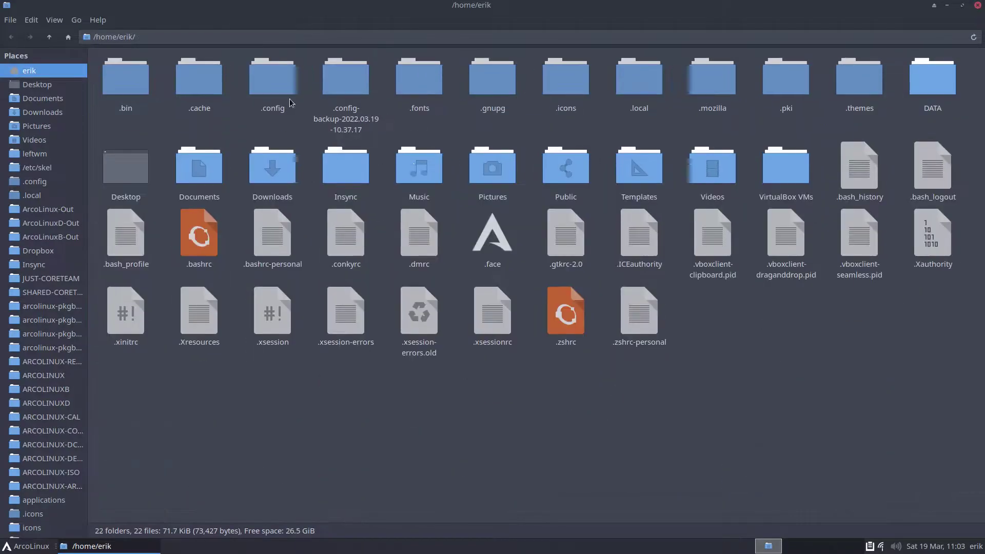
pyautogui.doubleClick(277, 83)
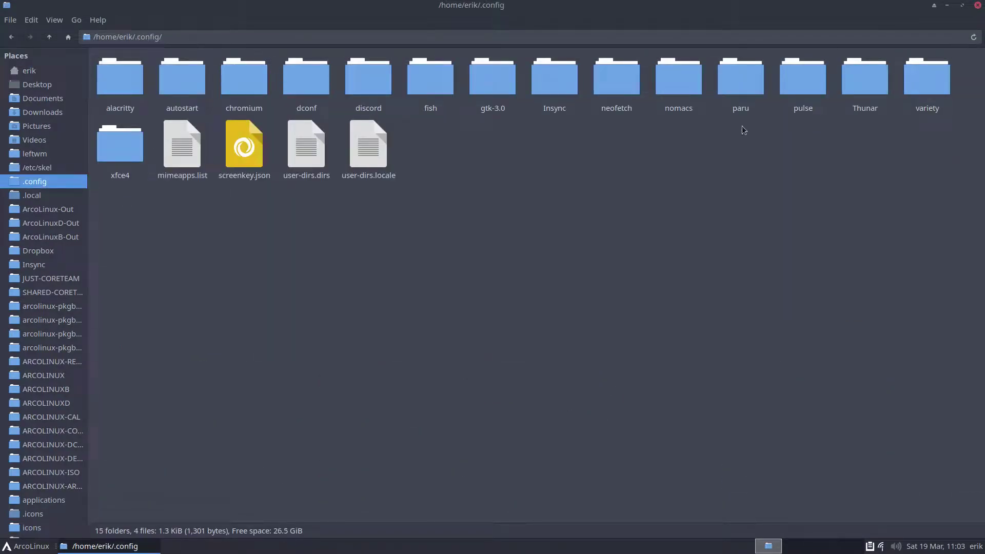
pyautogui.doubleClick(927, 79)
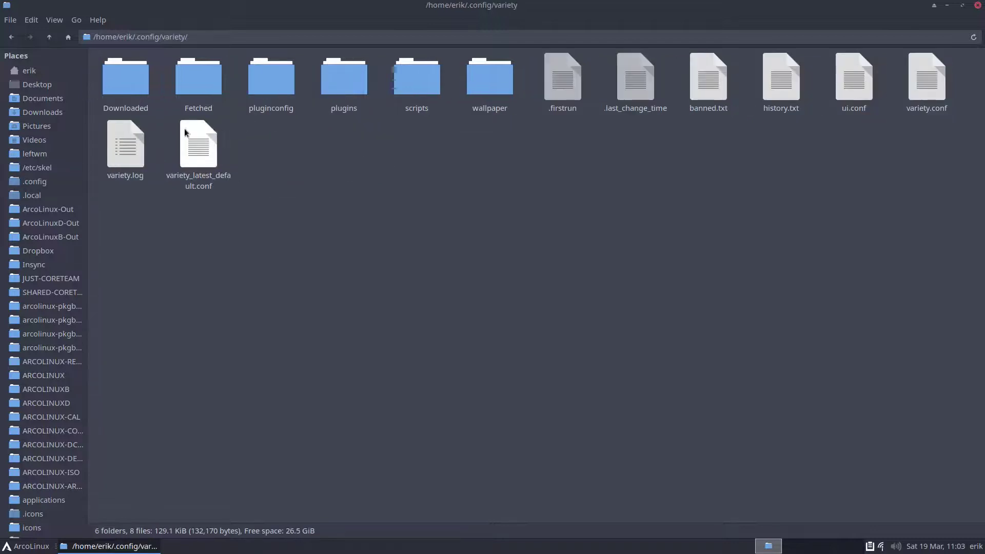
pyautogui.doubleClick(126, 79)
pyautogui.moveTo(117, 141); pyautogui.dragTo(303, 97)
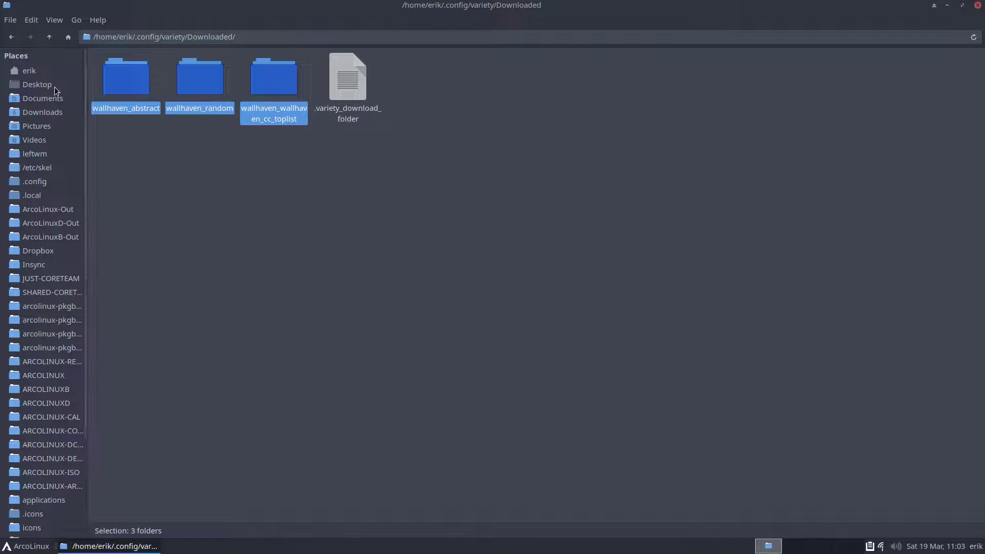
# Step: Paste the three wallhaven folders into Pictures and close Thunar
pyautogui.click(38, 72)
pyautogui.scroll(-2, 309, 157)
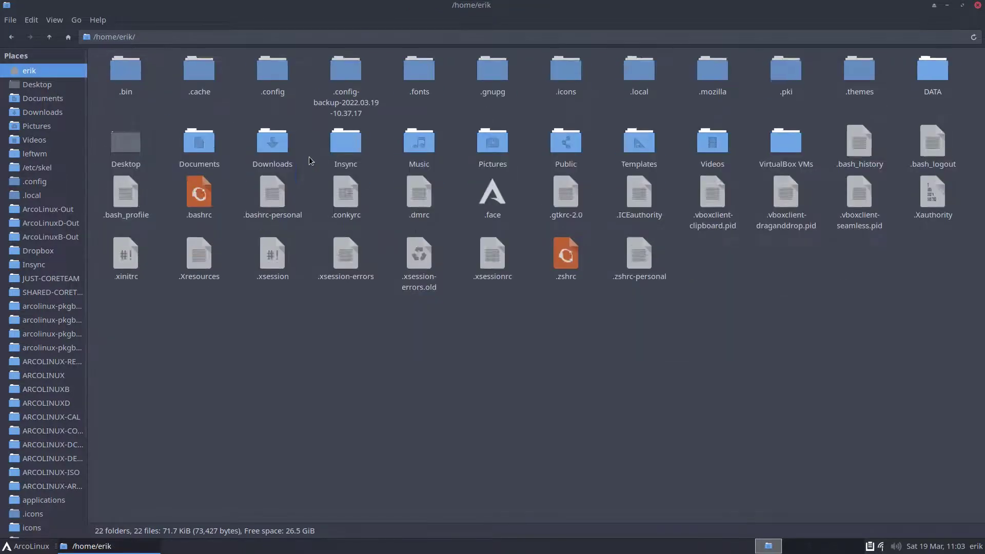
pyautogui.scroll(-1, 309, 156)
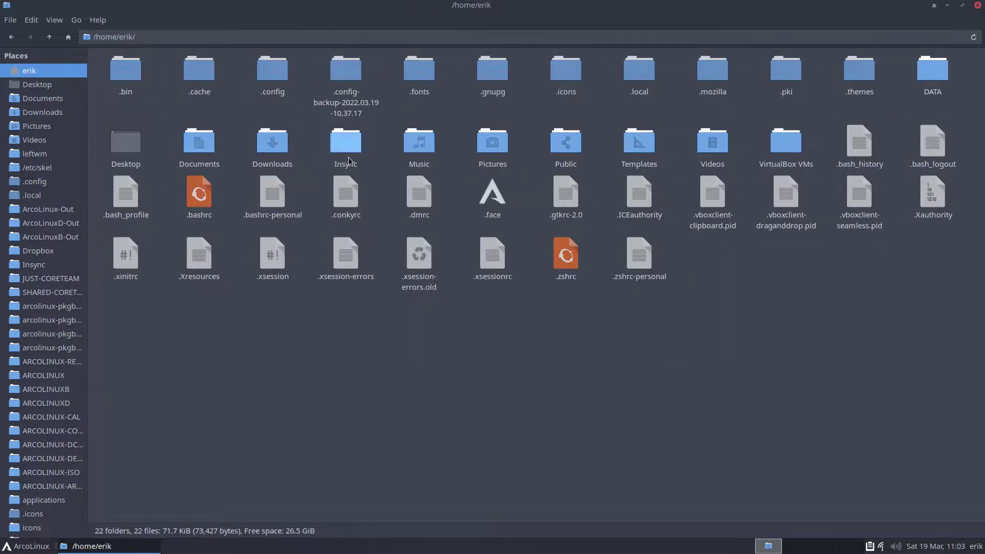
pyautogui.doubleClick(503, 152)
pyautogui.rightClick(279, 97)
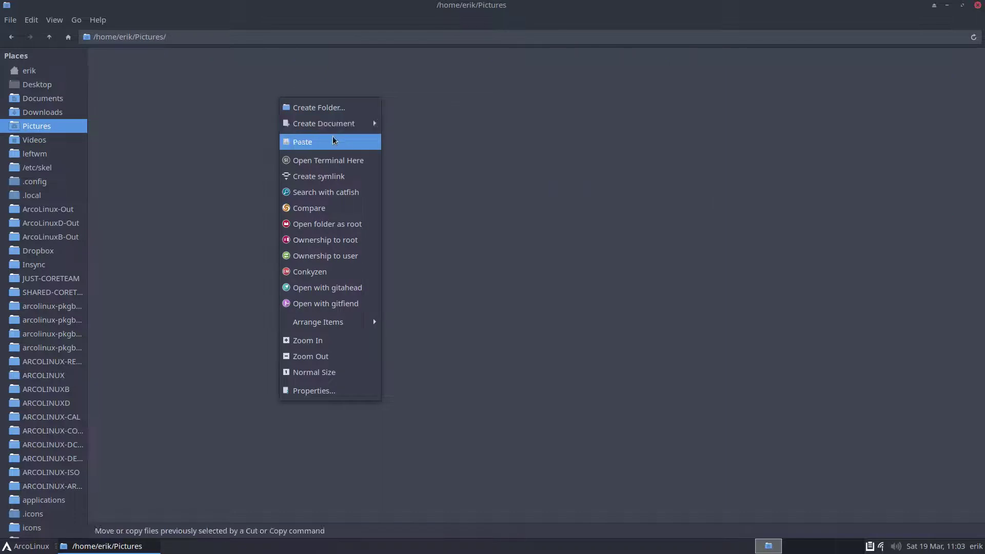
pyautogui.click(333, 140)
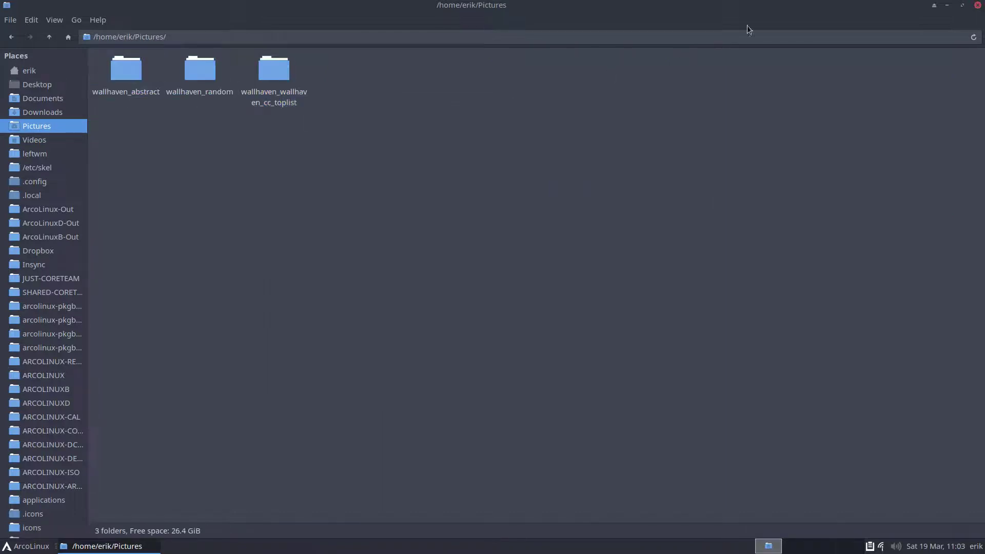
pyautogui.click(978, 6)
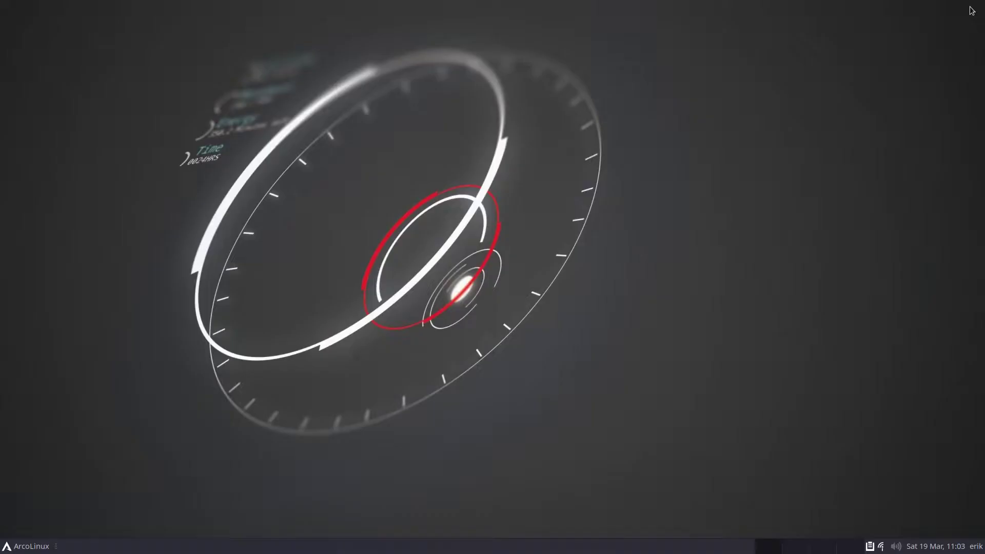
# Step: In Desktop Settings, choose Other… and set the wallpaper folder to Pictures/wallhaven_abstract
pyautogui.rightClick(659, 273)
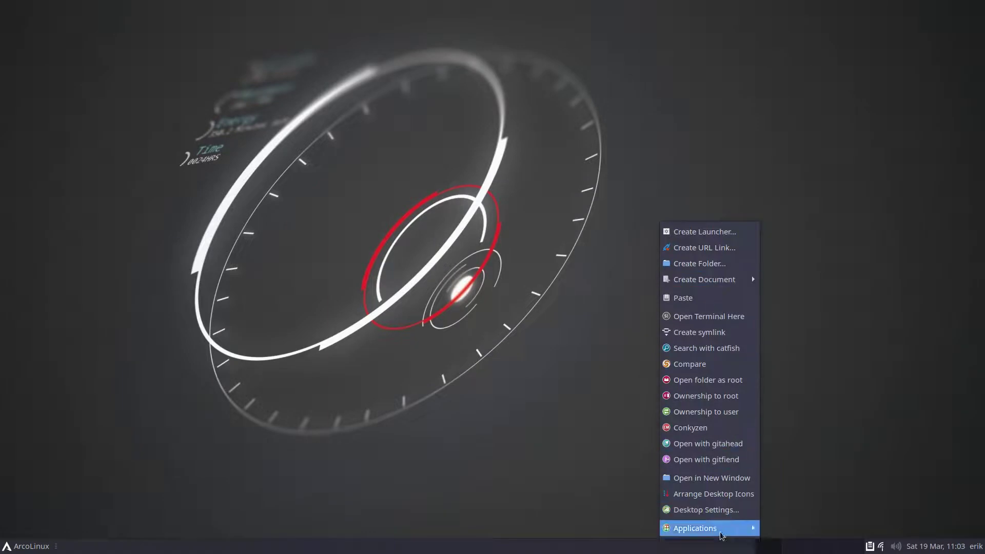
pyautogui.click(717, 510)
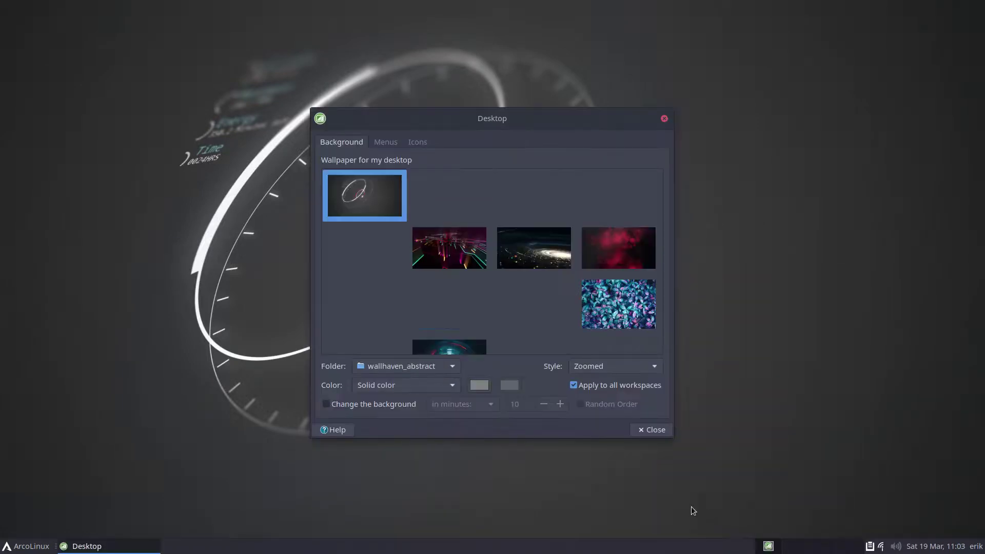
pyautogui.click(404, 368)
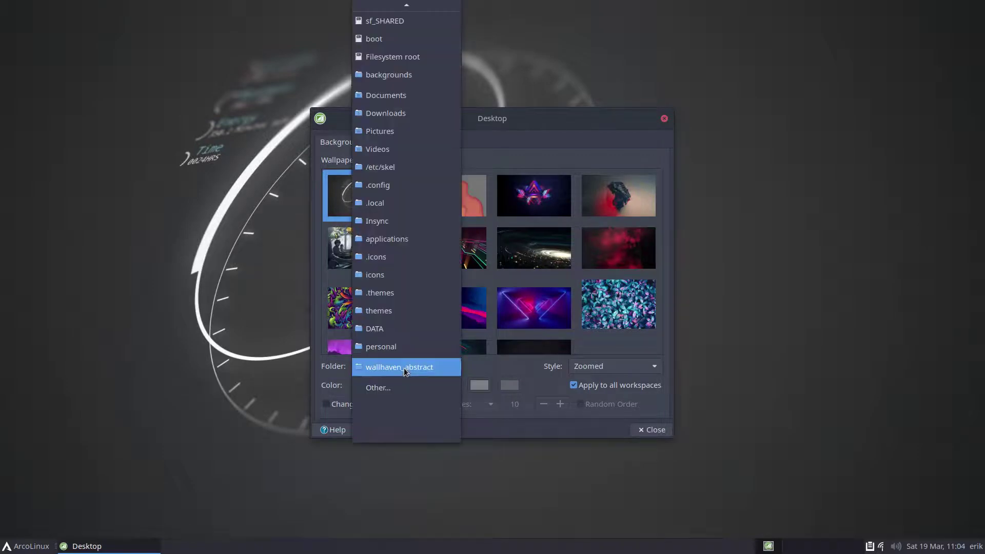
pyautogui.click(408, 395)
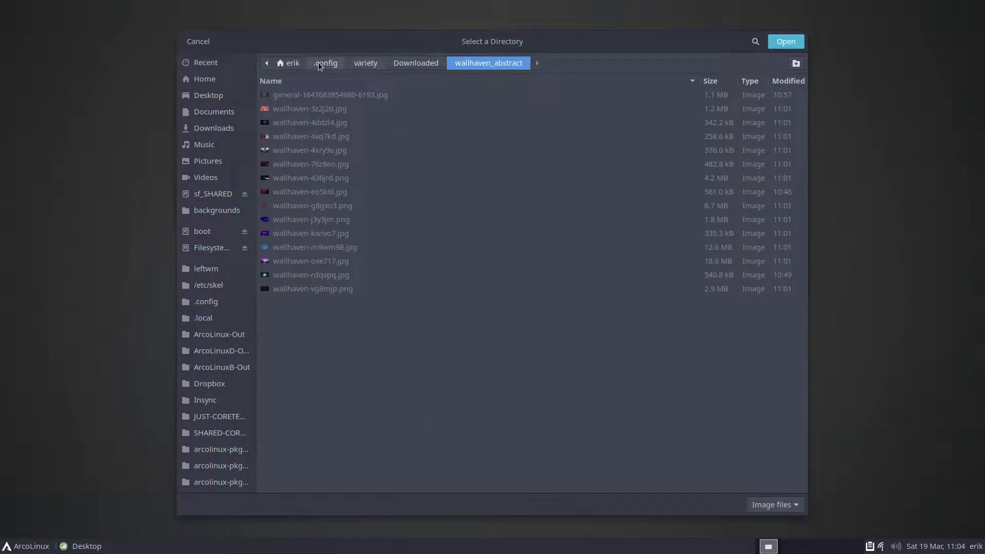
pyautogui.click(293, 63)
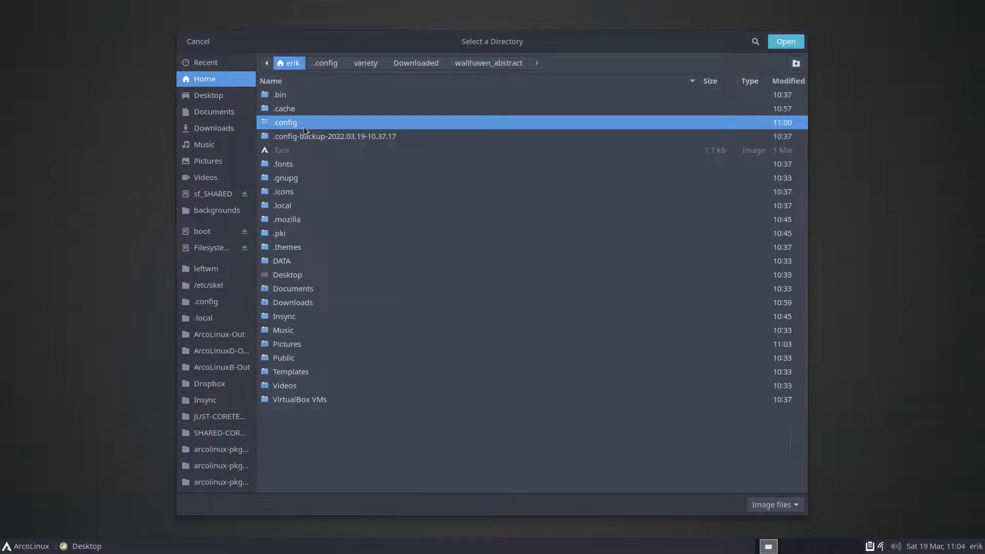
pyautogui.click(299, 347)
pyautogui.doubleClick(300, 347)
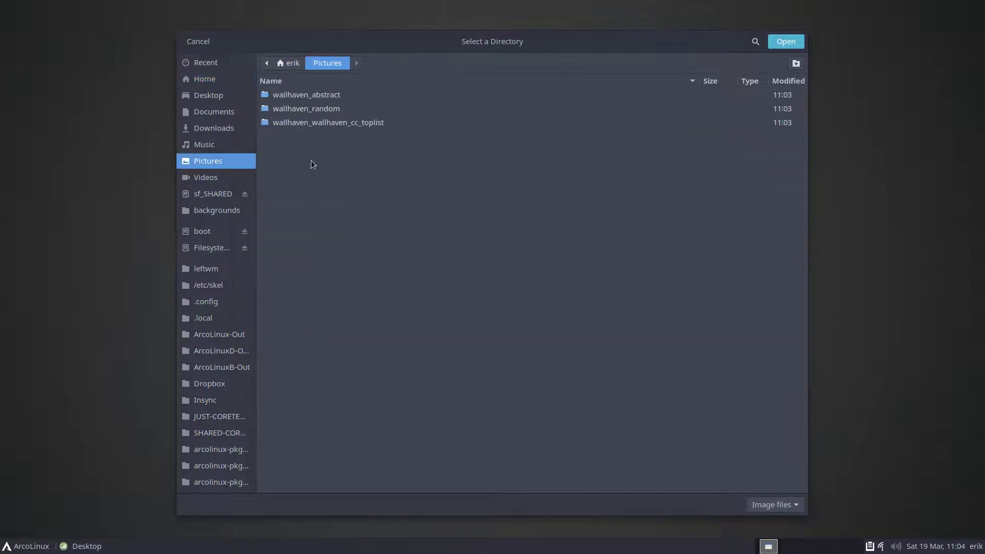
pyautogui.doubleClick(339, 97)
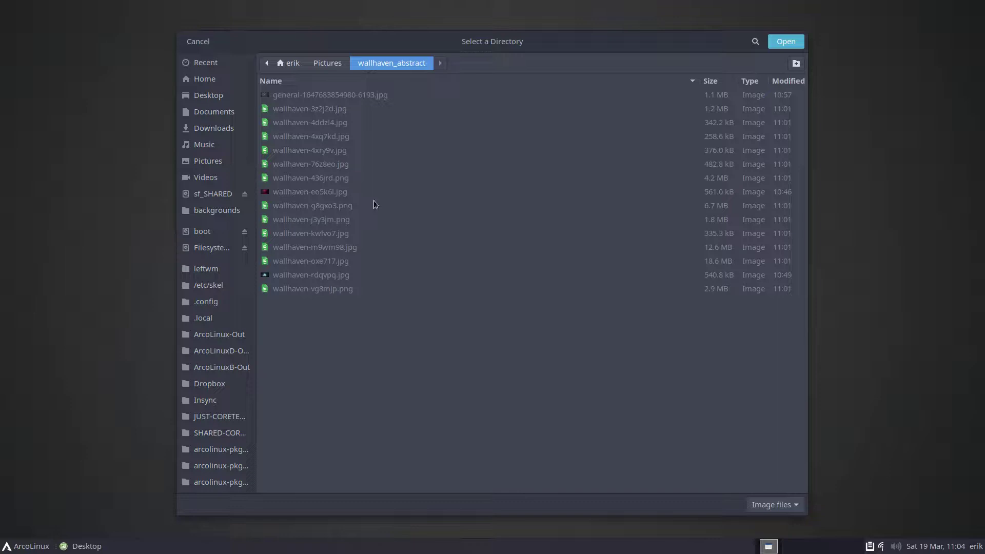
pyautogui.click(785, 42)
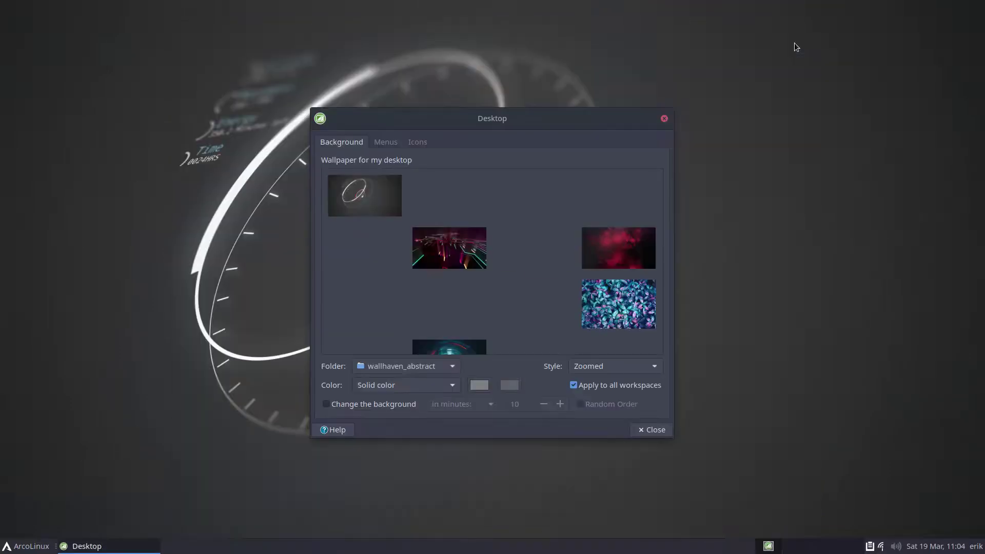
# Step: Try the ring, orange waves and red images, settle on the neon triangle, then close settings
pyautogui.click(352, 200)
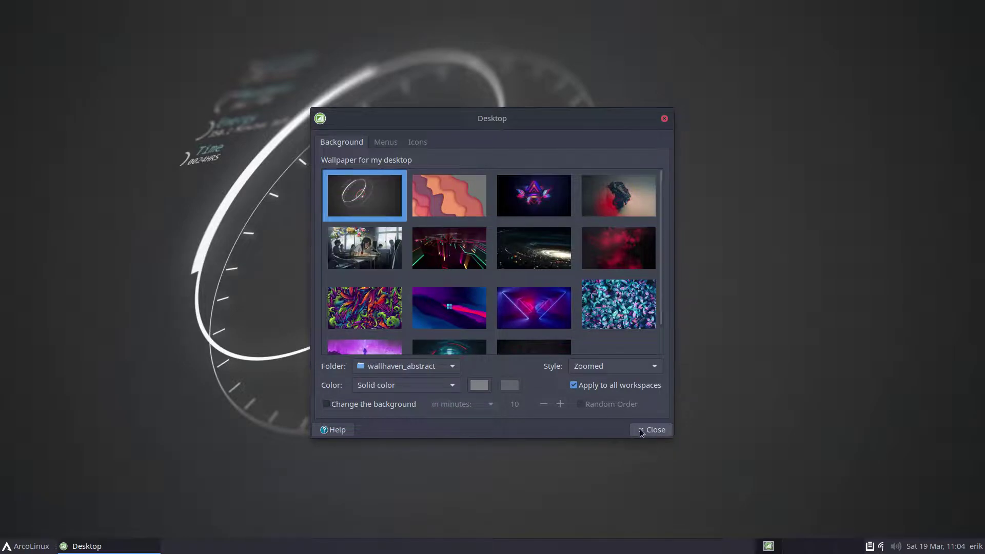
pyautogui.click(463, 203)
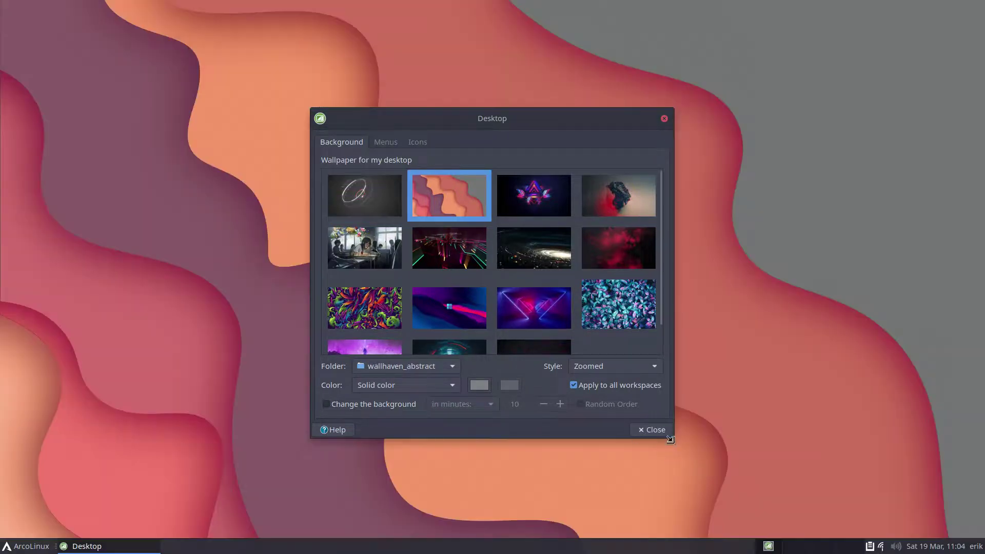
pyautogui.click(635, 205)
pyautogui.click(547, 198)
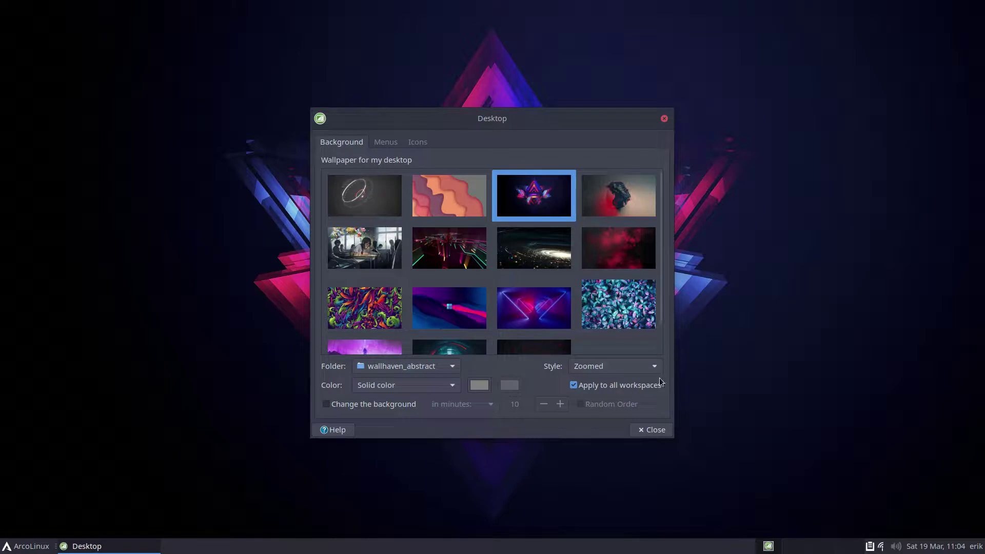
pyautogui.click(643, 431)
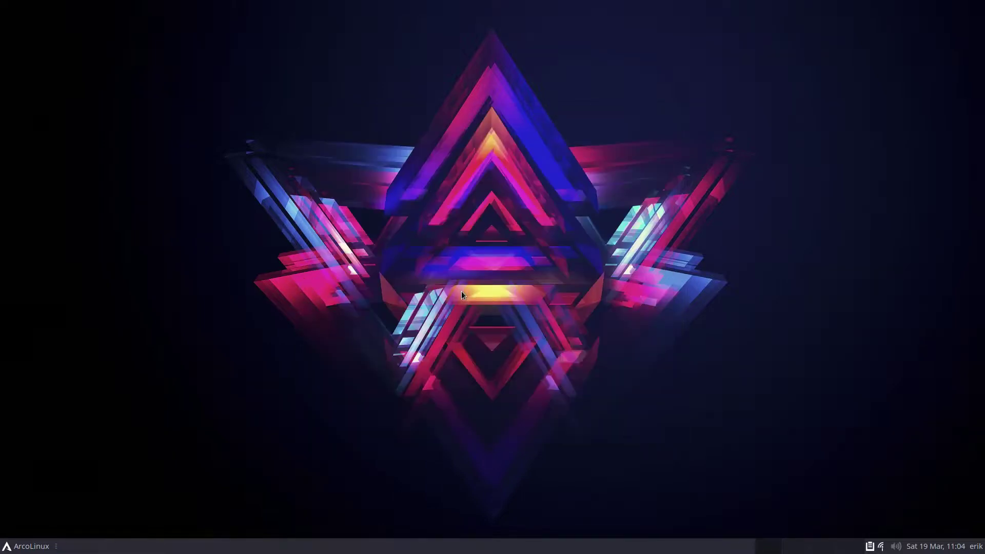
# Step: Reinstall feh in a terminal with 'sudo pacman -S feh', entering the password
pyautogui.press('super+Return')
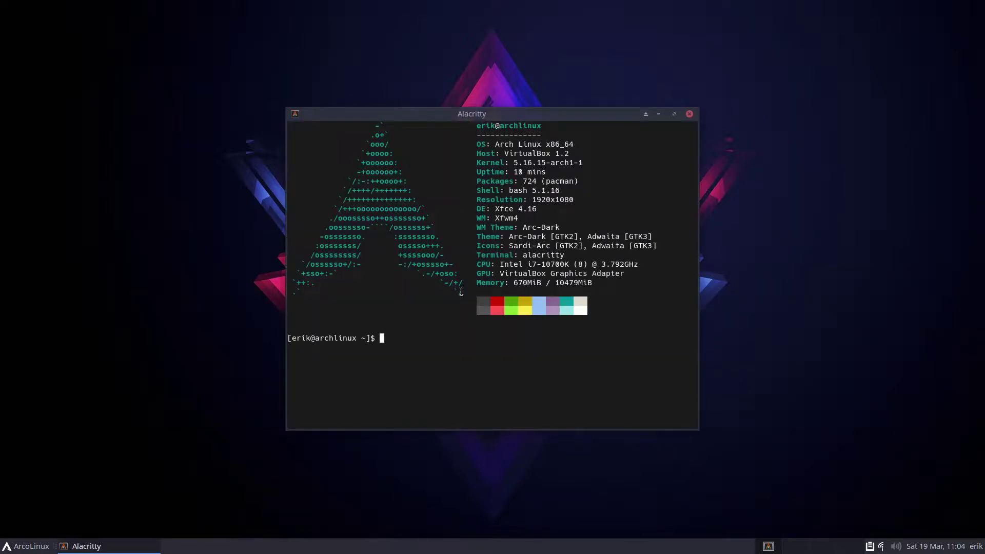
pyautogui.write('sudo pacman -S feh')
pyautogui.press('Return')
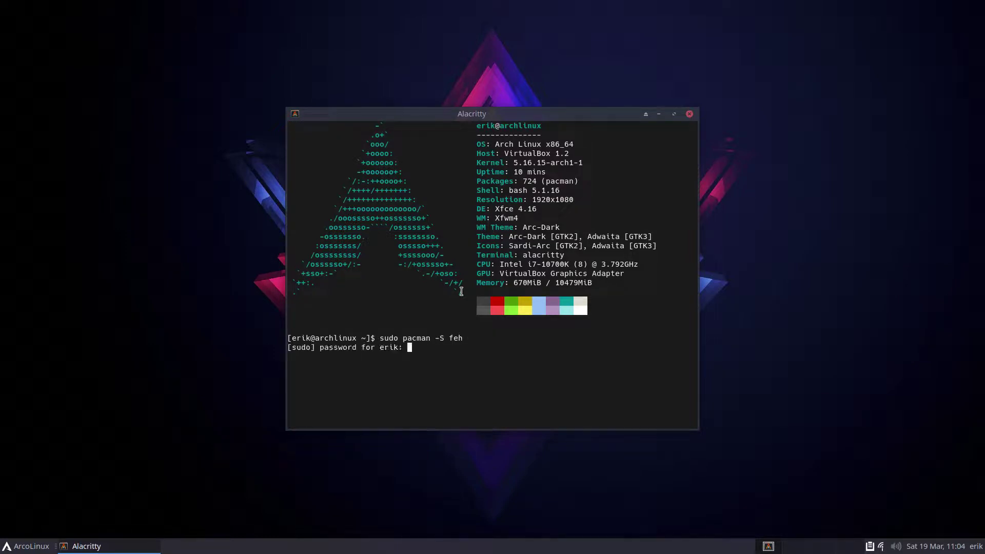
pyautogui.press('Return')
pyautogui.press('Return')
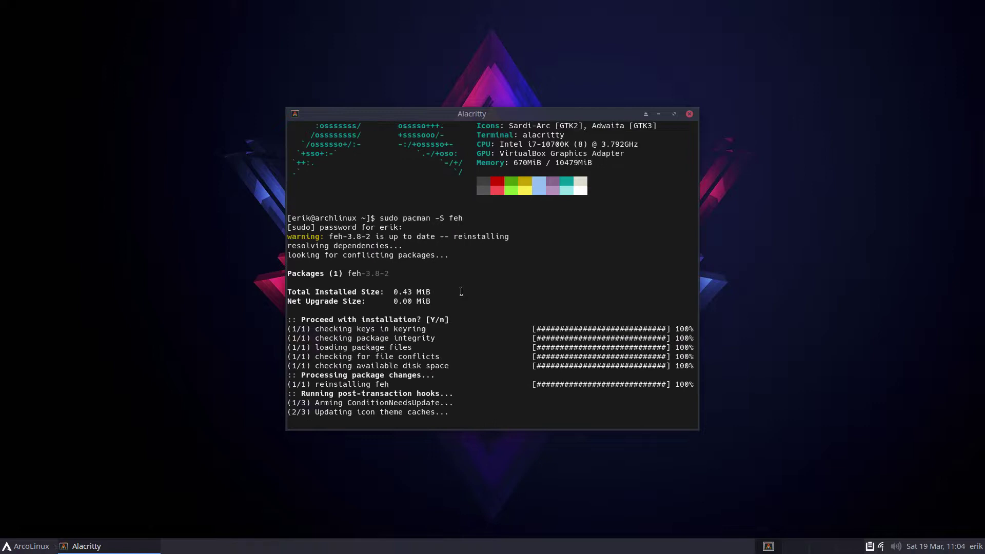
# Step: Install nitrogen and its dependency with 'sudo pacman -S nitrogen', then close the terminal
pyautogui.write('sudo pacm')
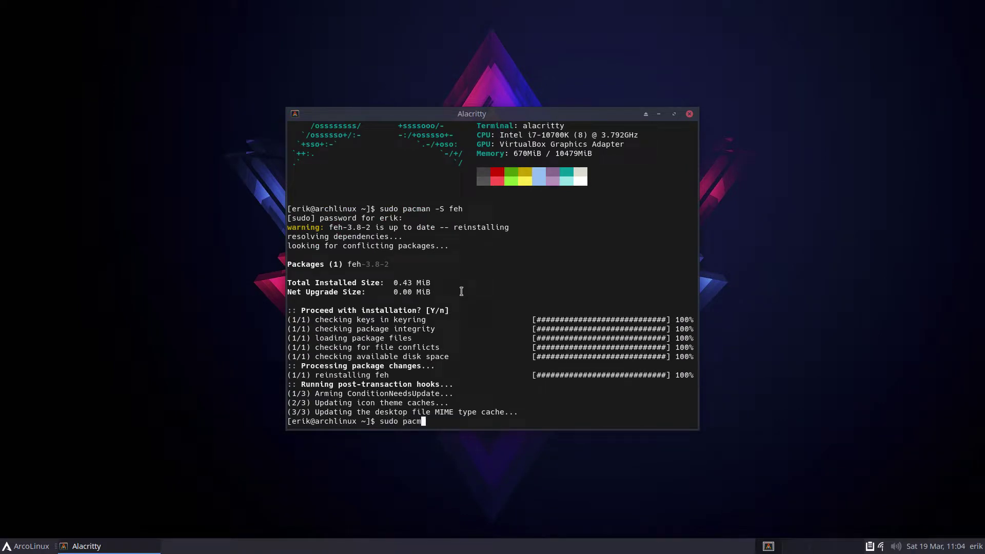
pyautogui.write('an -S nitrogen')
pyautogui.press('Return')
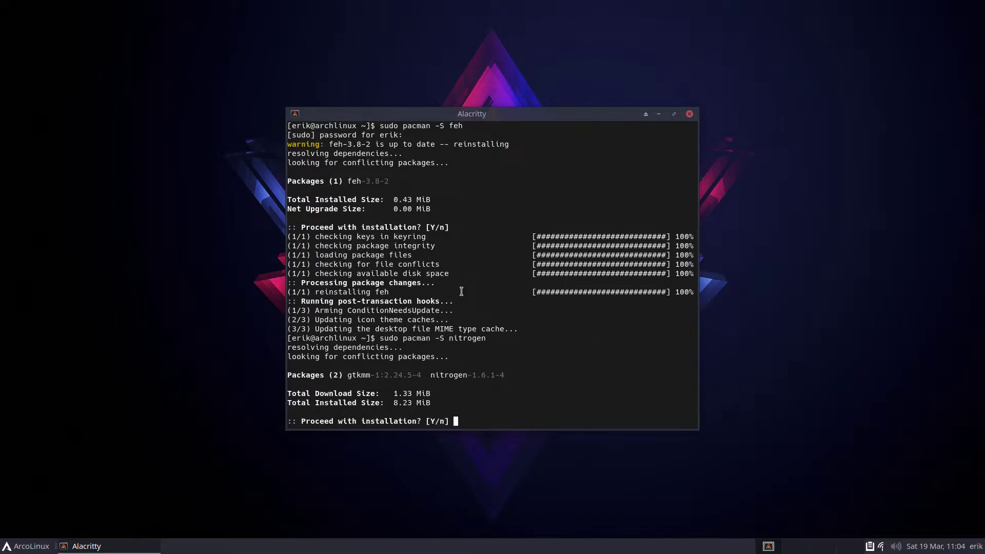
pyautogui.press('Return')
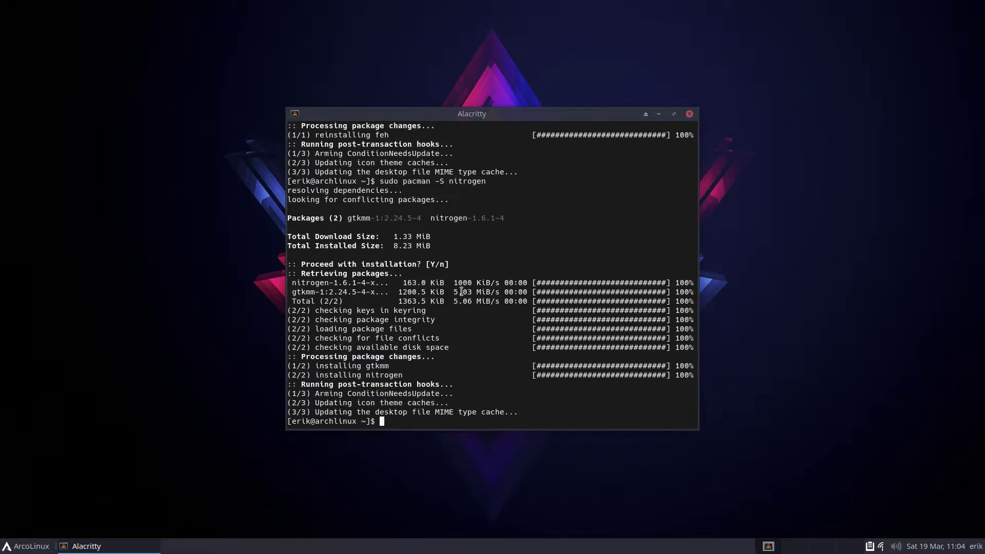
pyautogui.click(689, 113)
# Step: Launch Nitrogen from the application menu search and center its window
pyautogui.click(27, 548)
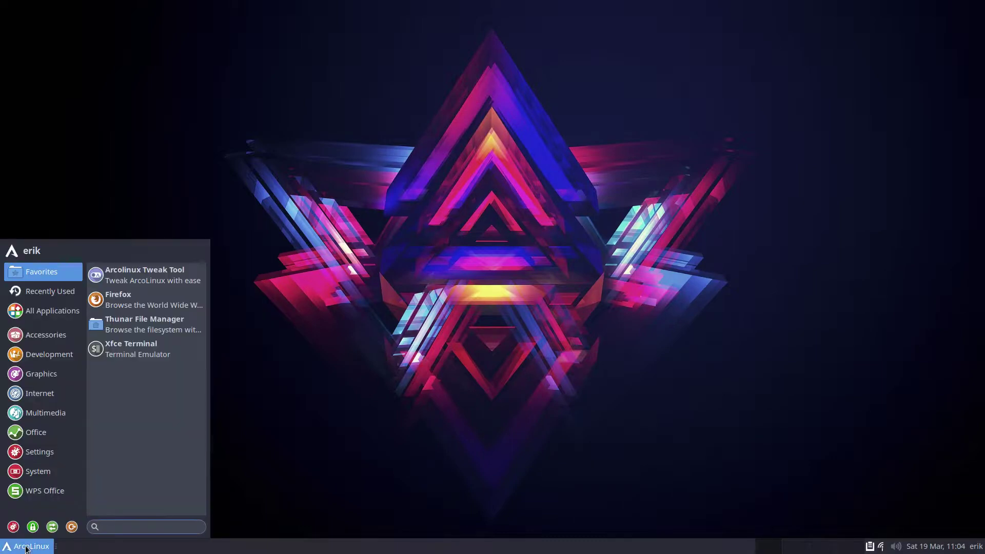
pyautogui.write('nit')
pyautogui.press('Return')
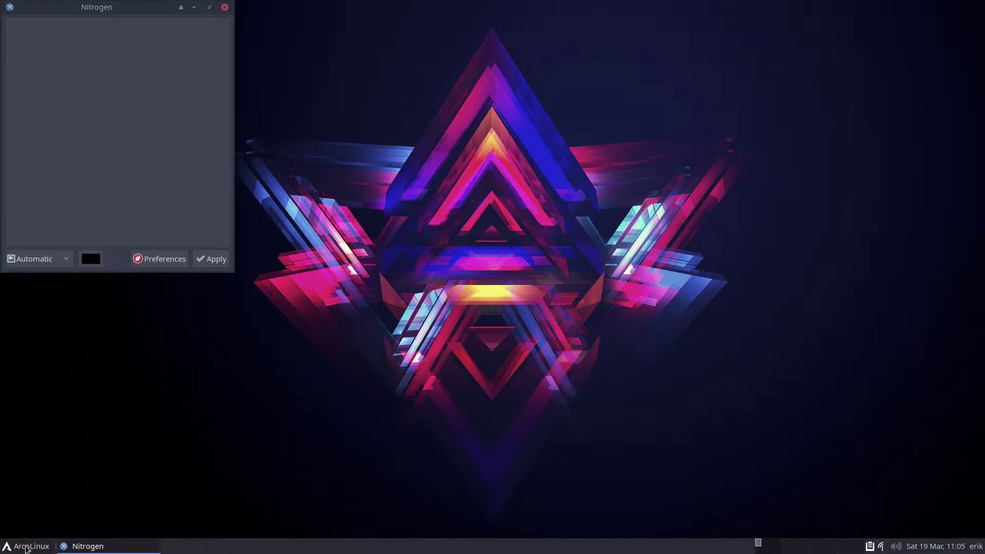
pyautogui.moveTo(95, 7); pyautogui.dragTo(525, 90)
# Step: Add the Pictures folder as a Nitrogen wallpaper directory in Preferences so the thumbnails load
pyautogui.click(581, 347)
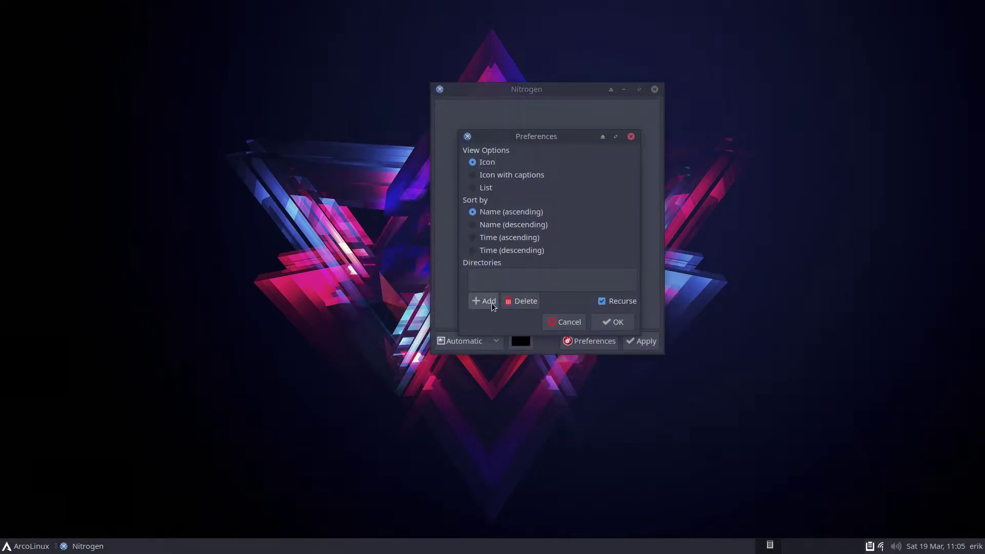
pyautogui.click(492, 305)
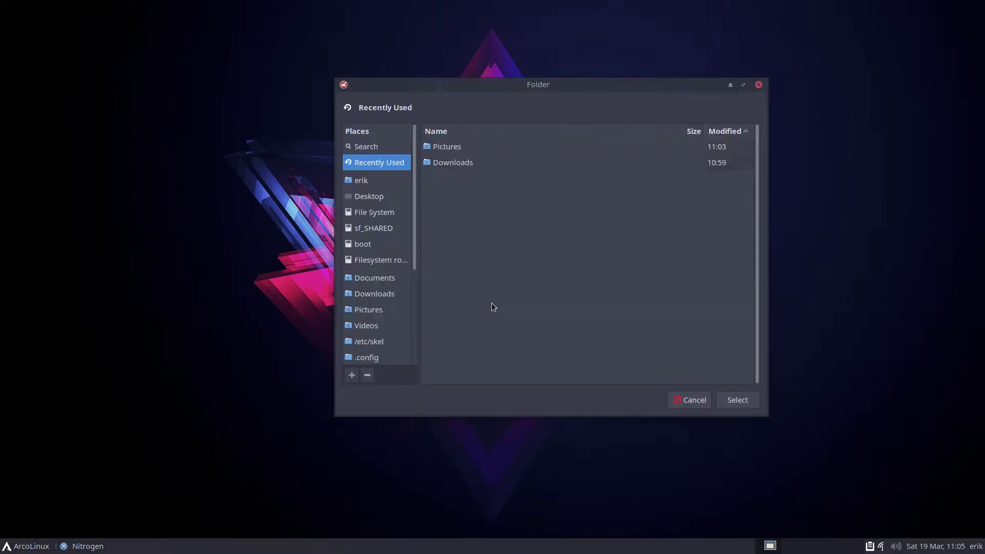
pyautogui.doubleClick(440, 150)
pyautogui.click(728, 401)
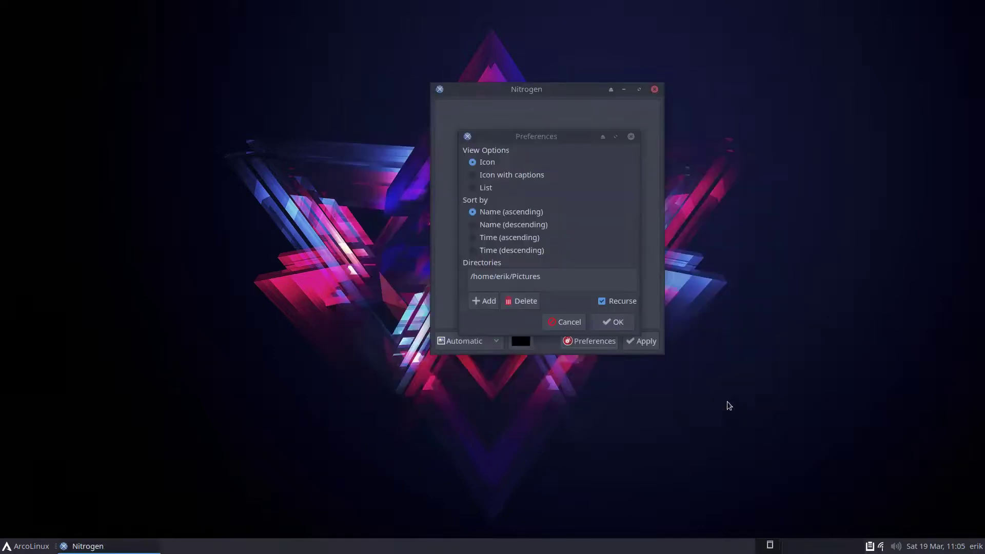
pyautogui.click(615, 324)
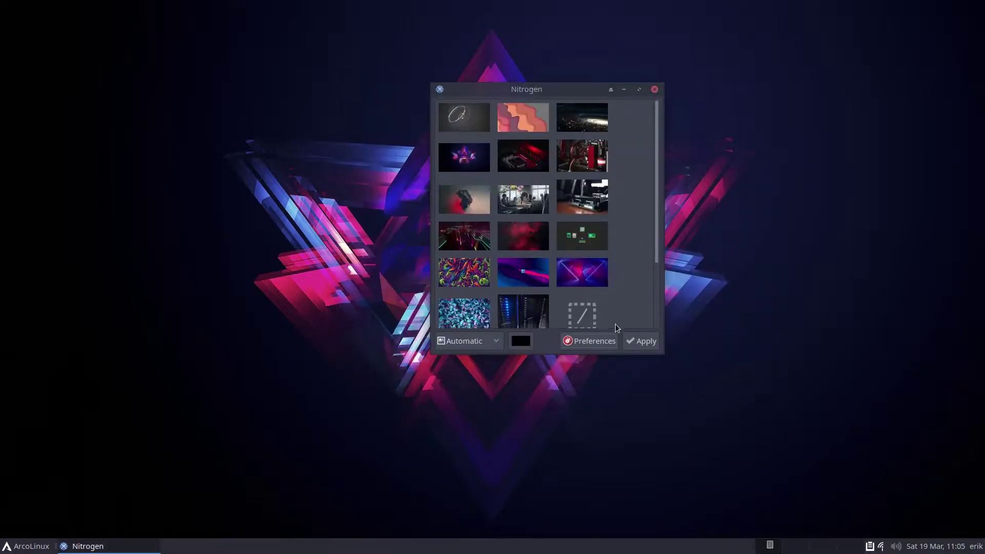
# Step: Pick a wallpaper from the thumbnail grid, apply it and close Nitrogen
pyautogui.moveTo(562, 92); pyautogui.dragTo(391, 42)
pyautogui.click(406, 104)
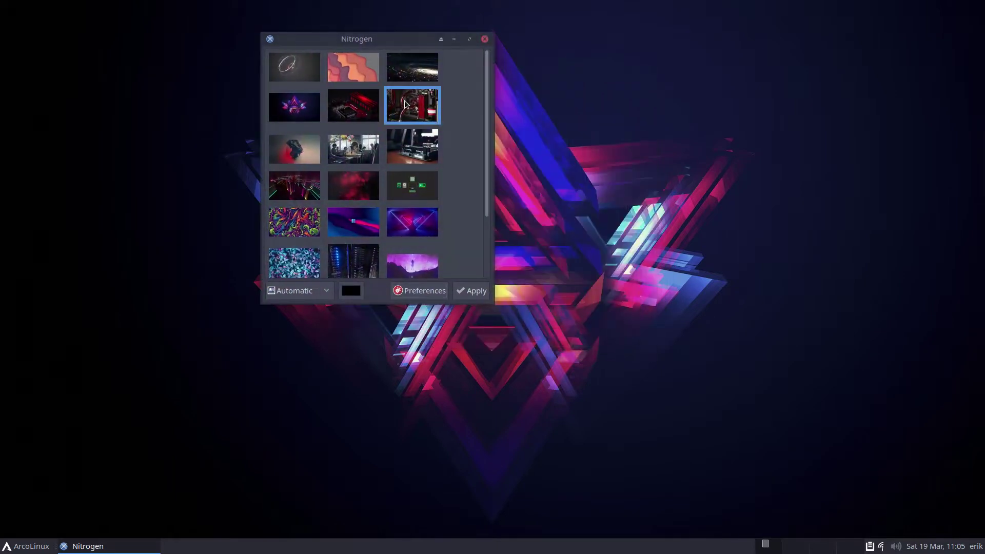
pyautogui.click(468, 292)
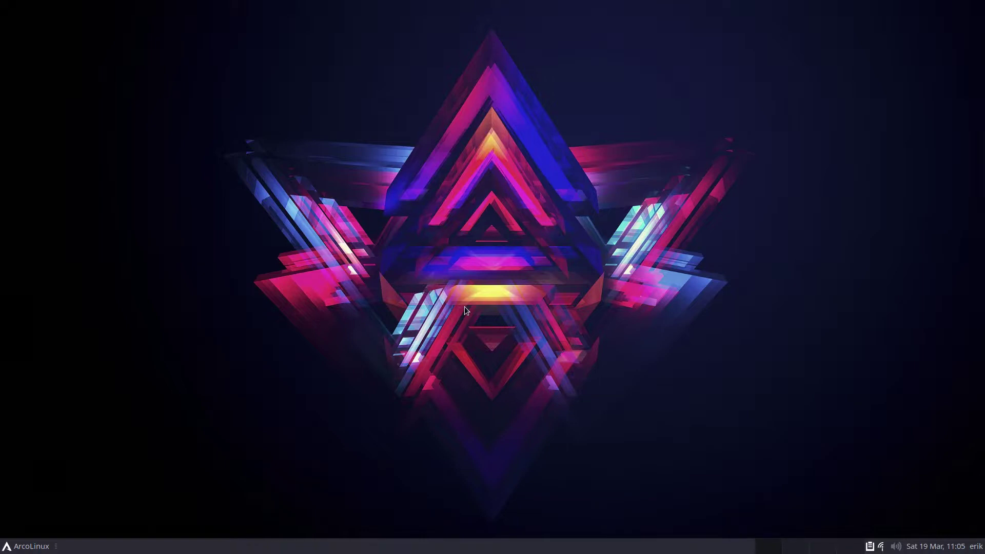
pyautogui.click(31, 547)
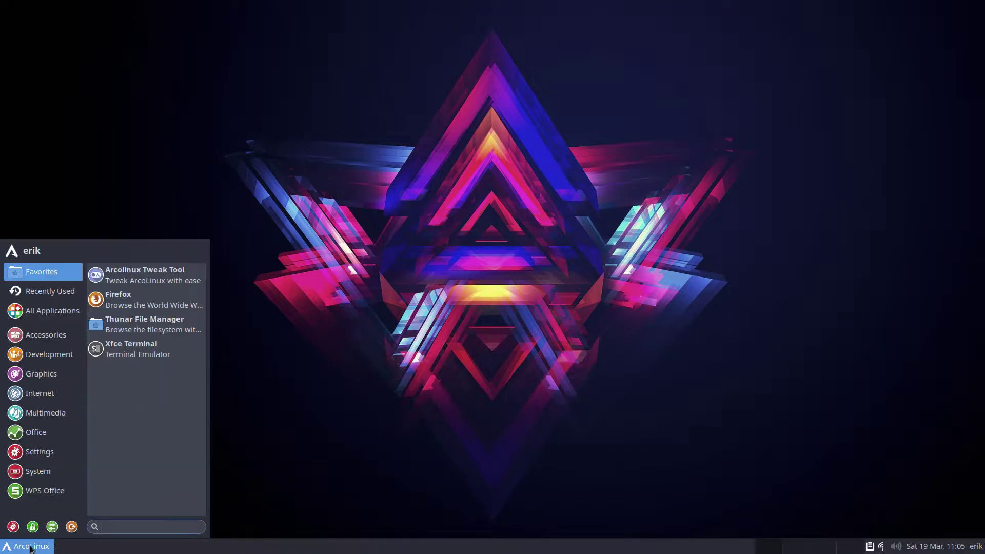
pyautogui.write('nitrogen')
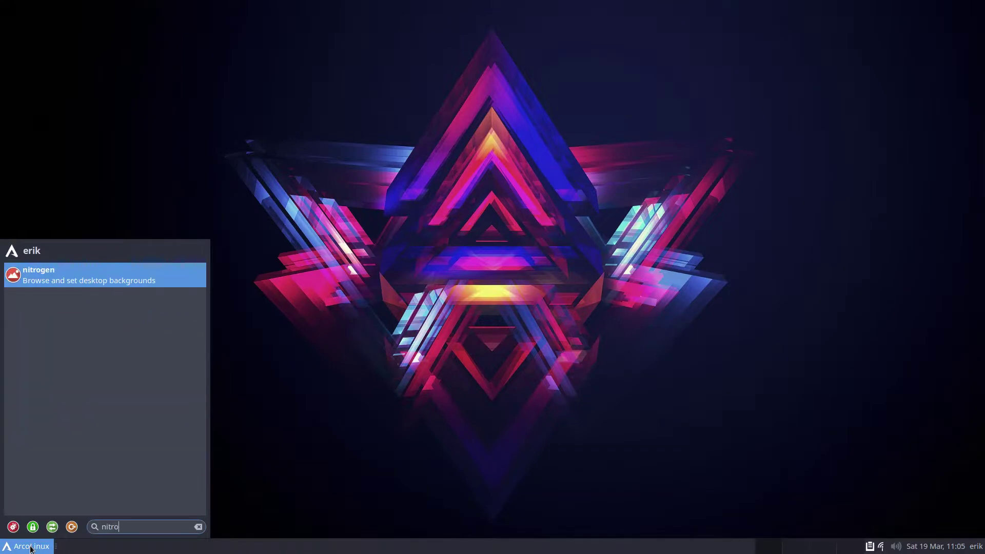
pyautogui.press('Return')
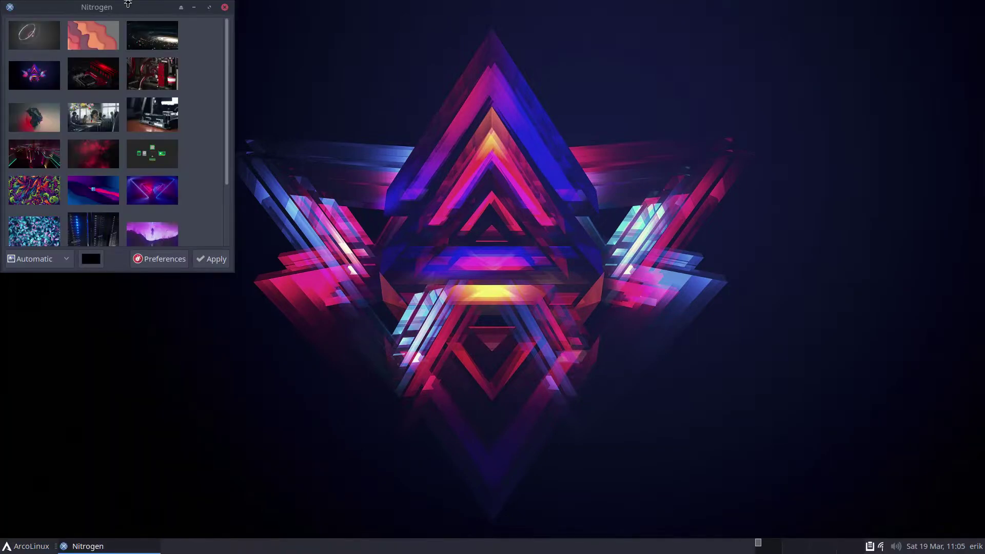
pyautogui.moveTo(128, 6); pyautogui.dragTo(359, 141)
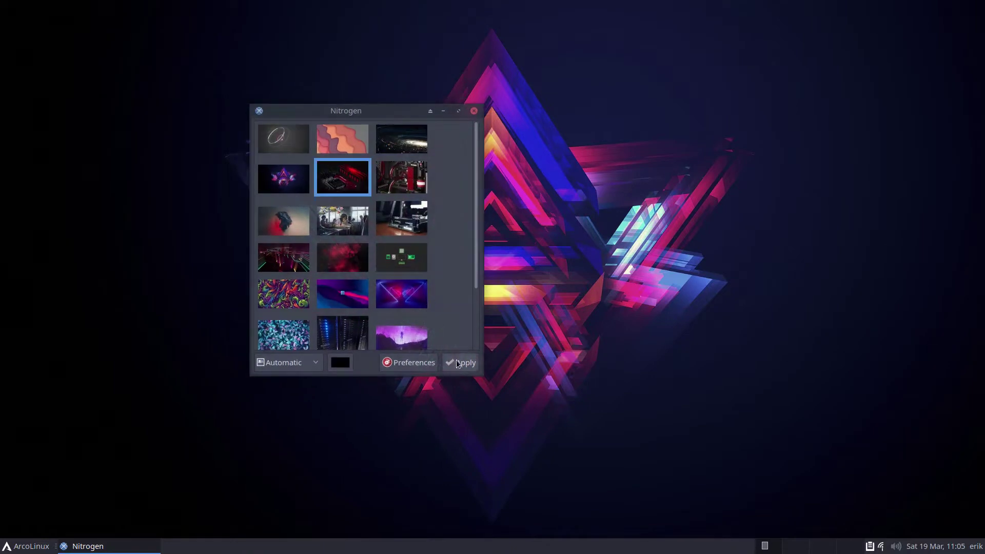
pyautogui.hotkey('alt', 'F4')
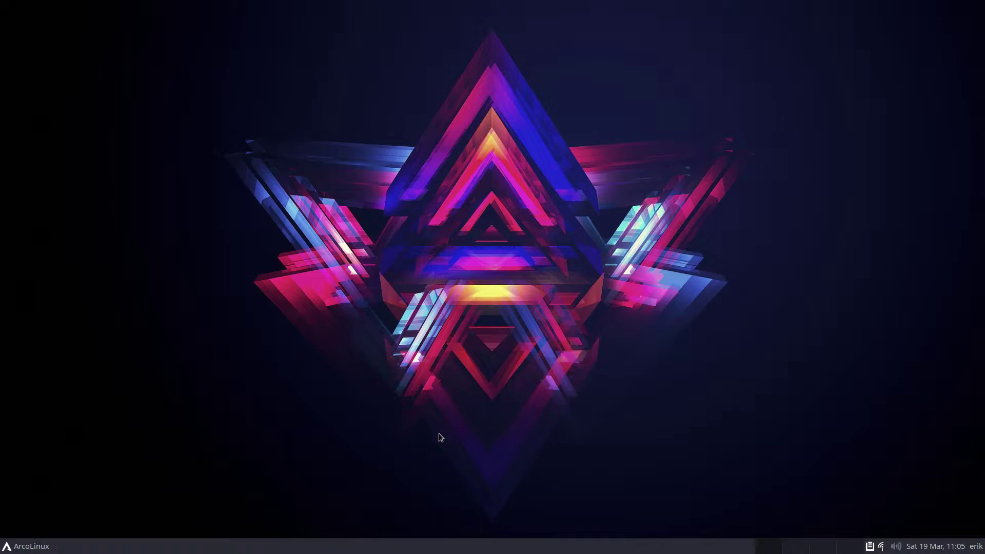
# Step: Open the XFCE Settings Manager with Ctrl+Alt+M and go to its Desktop panel
pyautogui.click(36, 552)
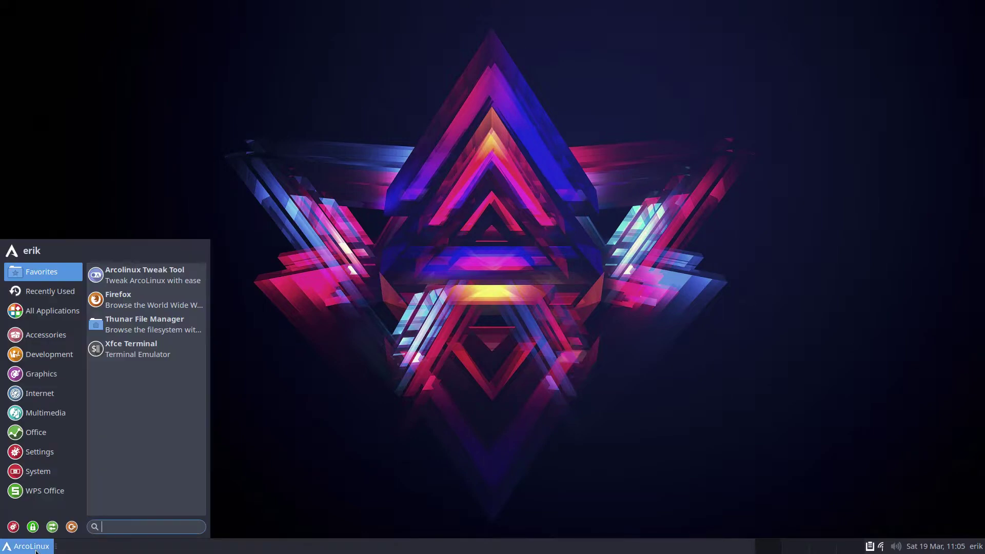
pyautogui.click(585, 281)
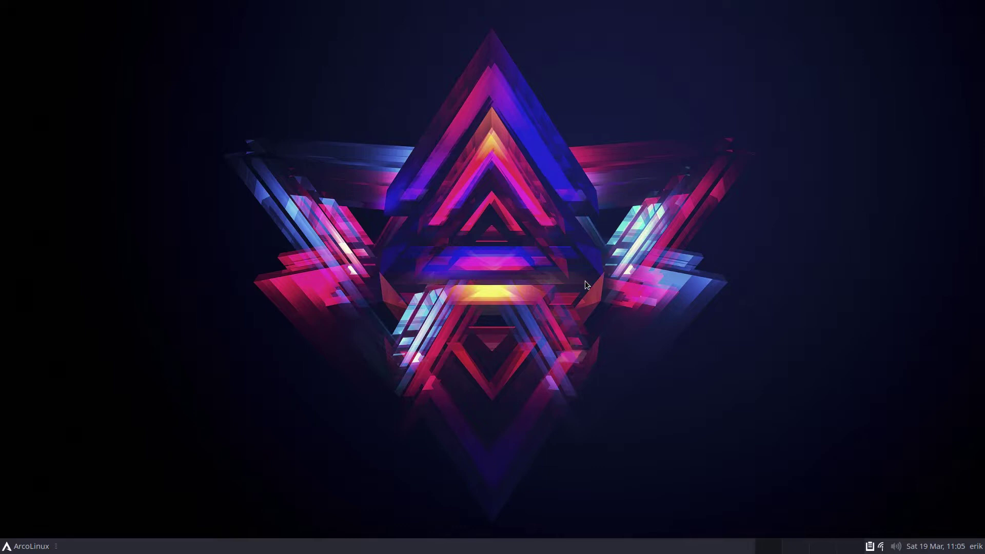
pyautogui.hotkey('ctrl', 'alt', 'm')
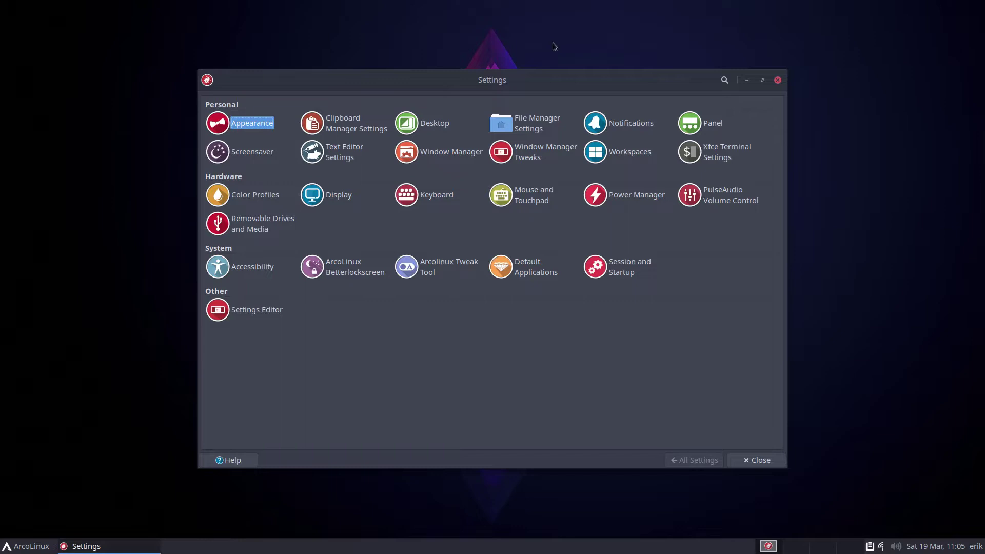
pyautogui.moveTo(497, 88); pyautogui.dragTo(495, 93)
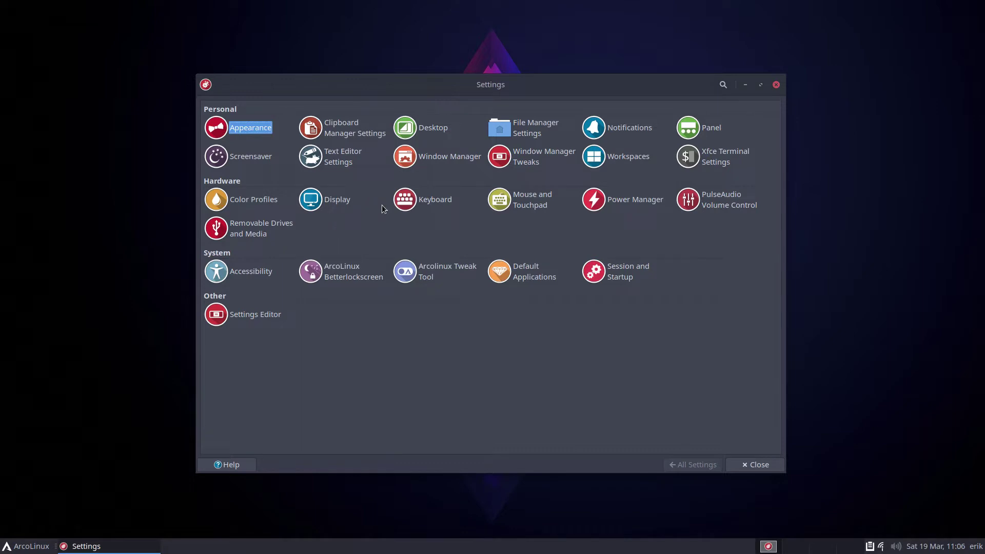
pyautogui.click(434, 129)
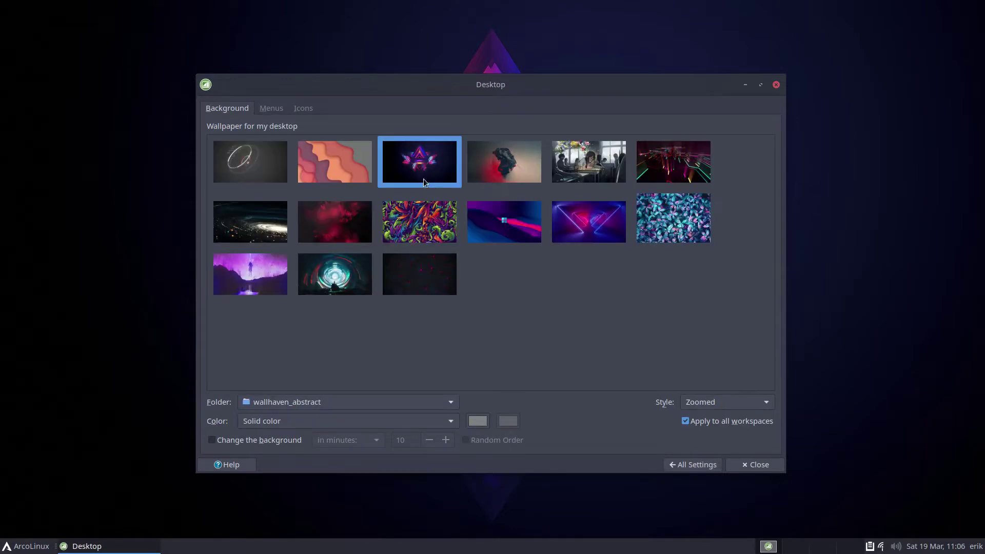
# Step: Make the teal tunnel image the wallpaper, trying the Scaled and Stretched styles
pyautogui.click(342, 264)
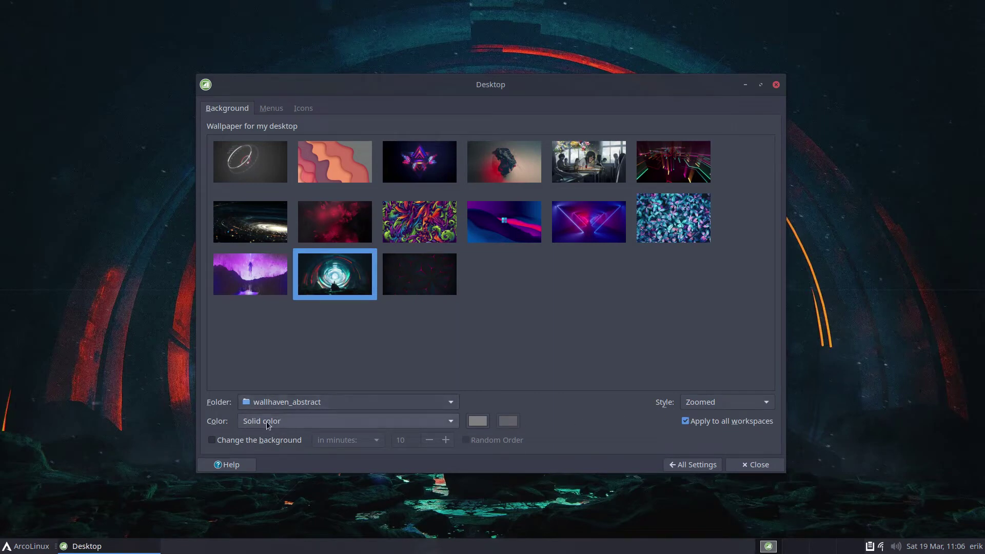
pyautogui.click(686, 403)
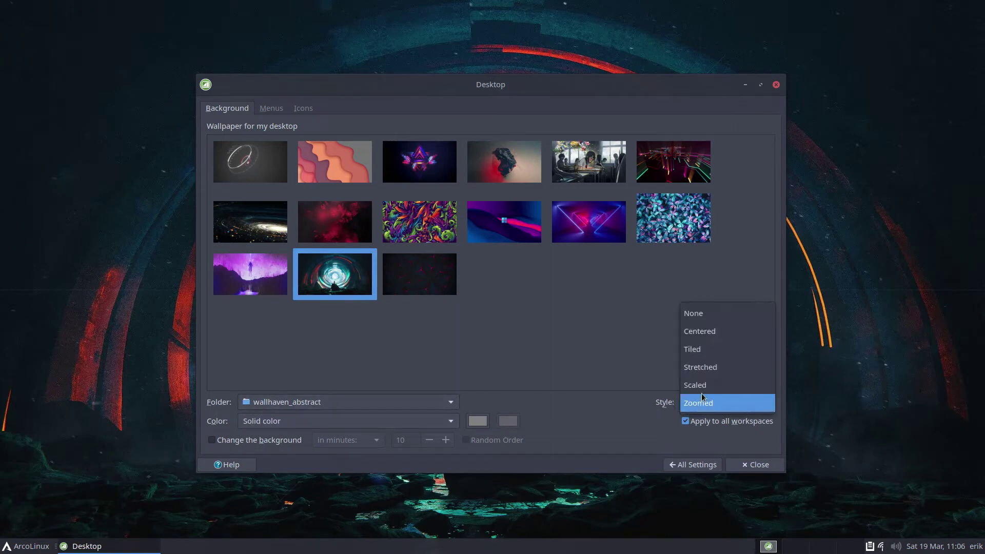
pyautogui.click(702, 391)
pyautogui.click(711, 403)
pyautogui.click(719, 386)
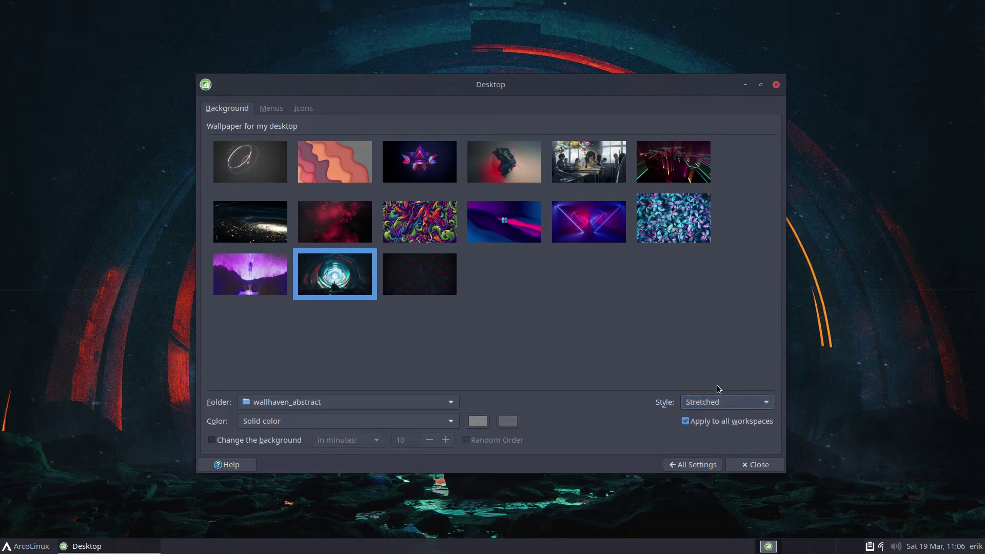
# Step: Settle on the Centered wallpaper style and close Desktop settings
pyautogui.click(716, 402)
pyautogui.click(719, 367)
pyautogui.click(711, 403)
pyautogui.press('Escape')
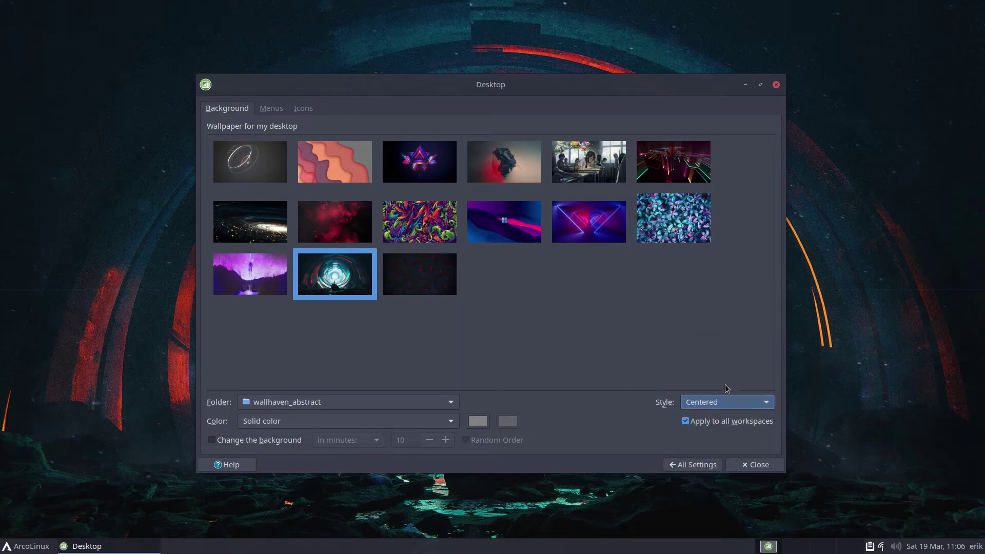
pyautogui.click(755, 464)
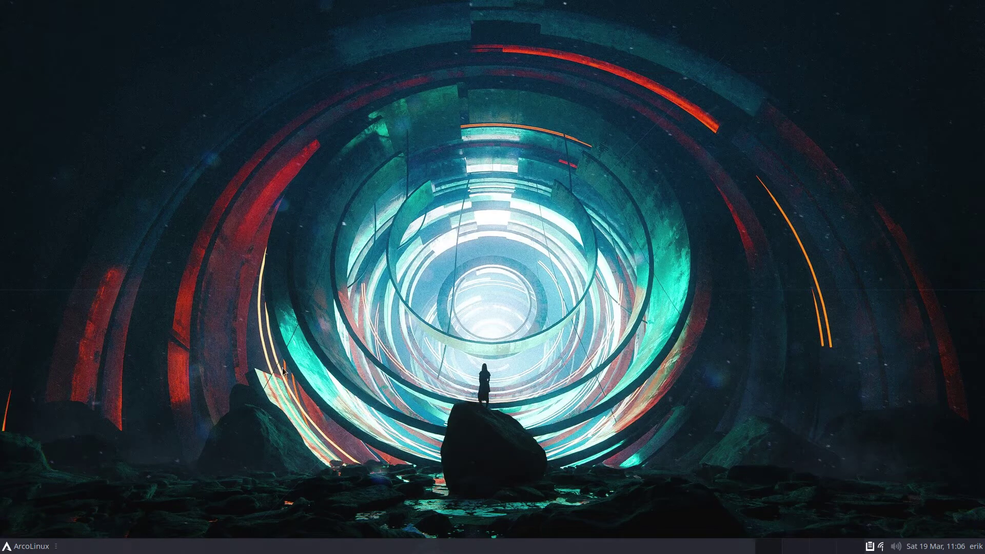